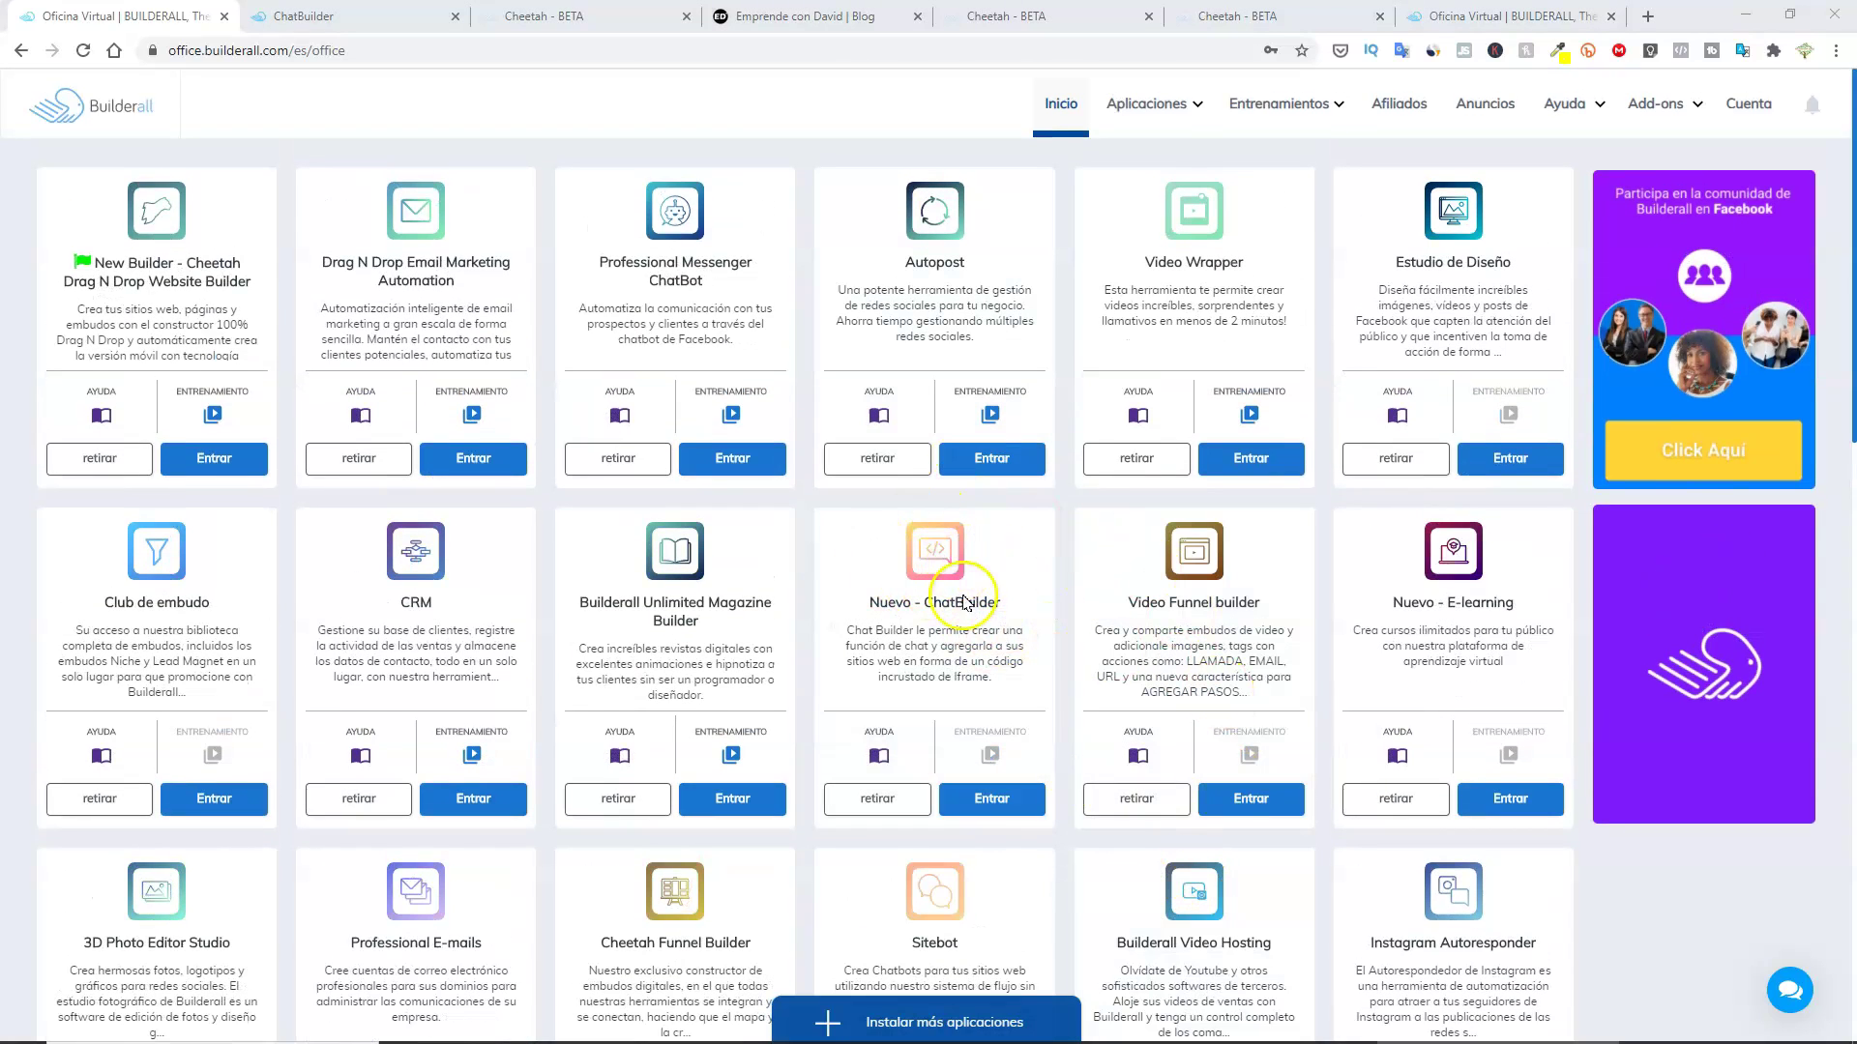
# Drag the Unlimited Magazine Builder card in front of the CRM card in the office grid.
pyautogui.moveTo(757, 561); pyautogui.dragTo(440, 527)
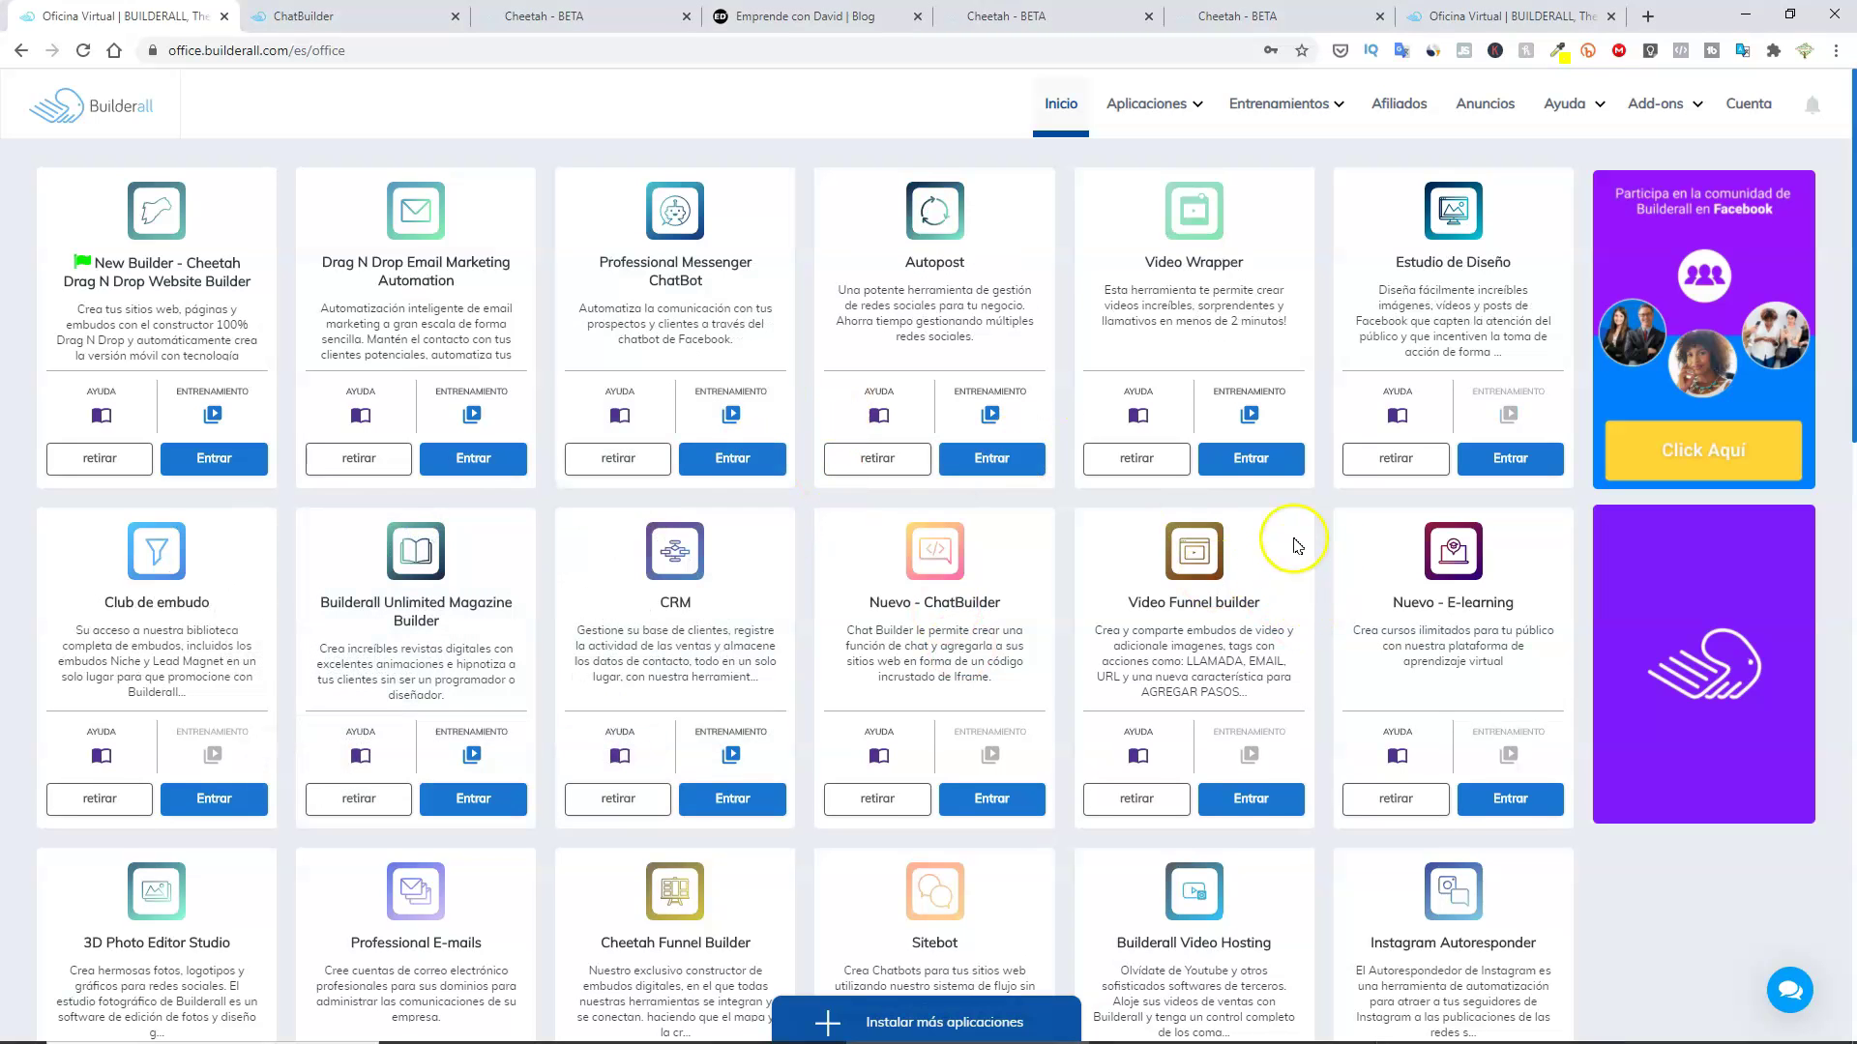
pyautogui.moveTo(1297, 547); pyautogui.dragTo(1286, 543)
# Switch to the blog and focus the Comentarios chat's Mensaje box.
pyautogui.hotkey('ctrl', 'Tab')
pyautogui.hotkey('ctrl', 'Tab')
pyautogui.hotkey('ctrl', 'Tab')
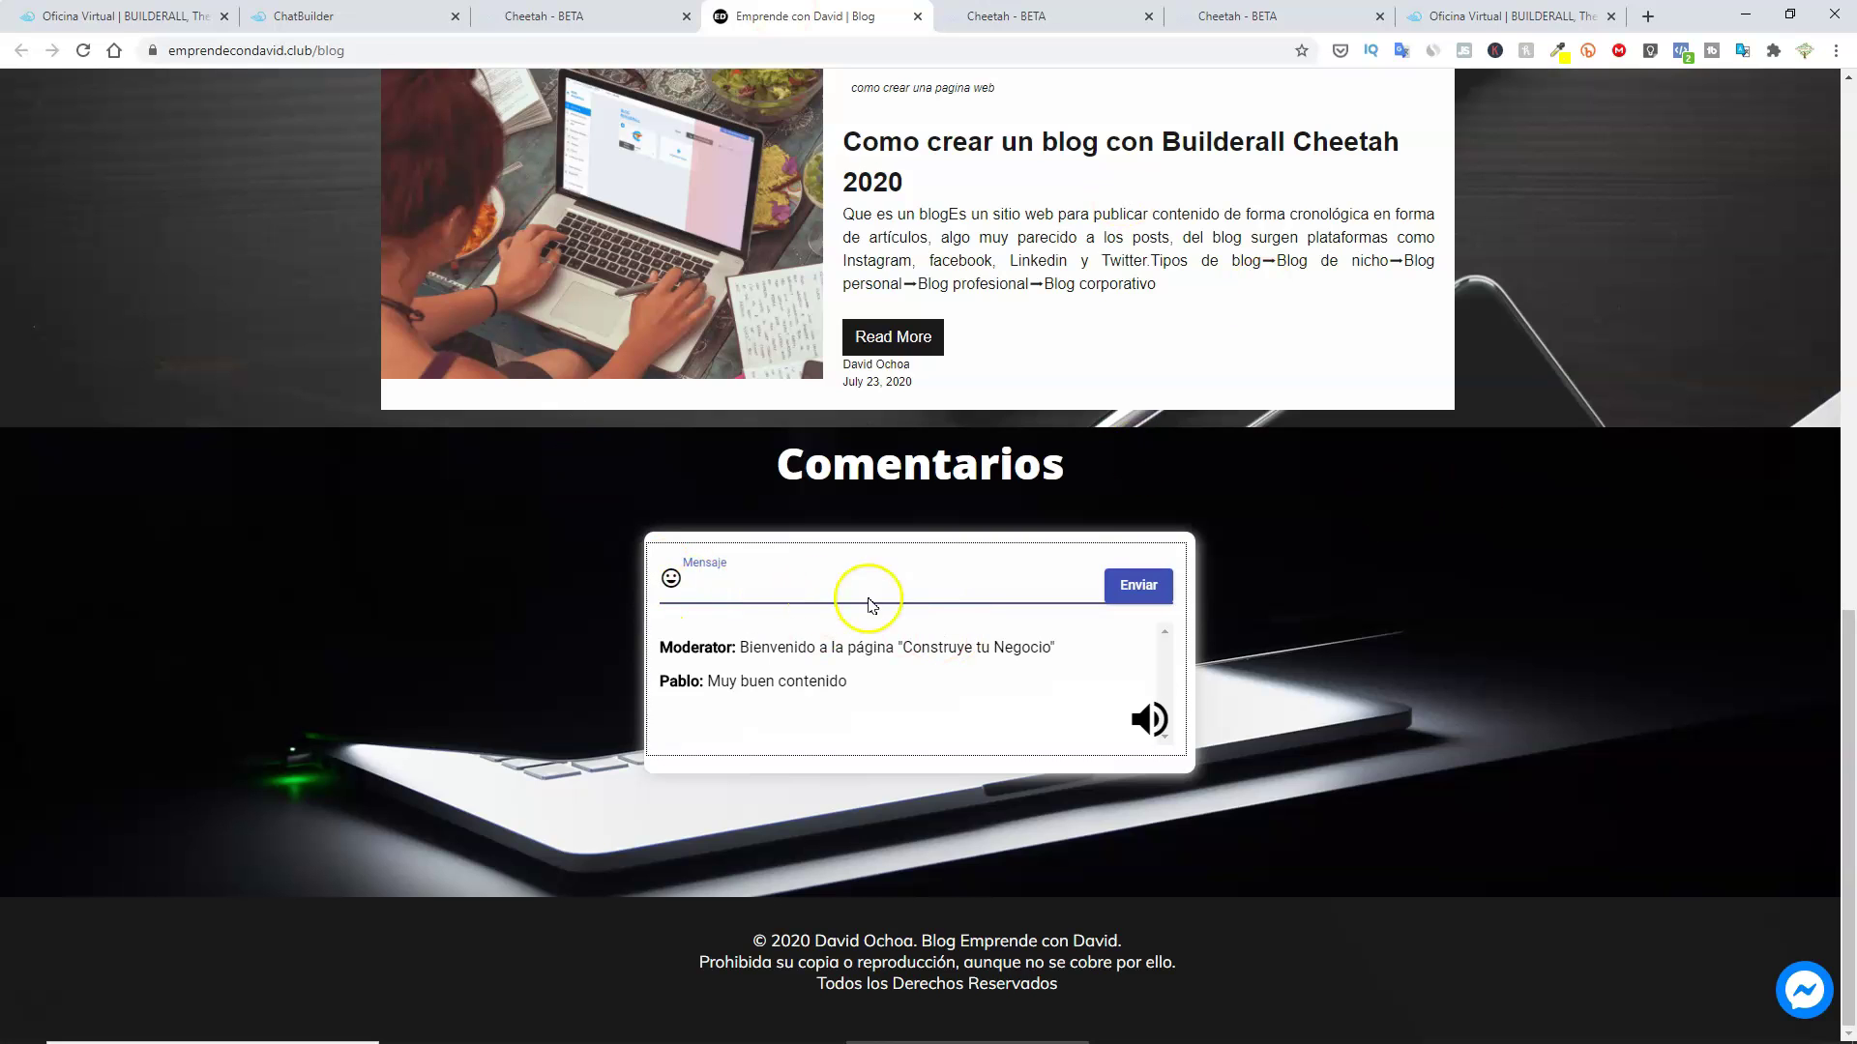
pyautogui.click(684, 581)
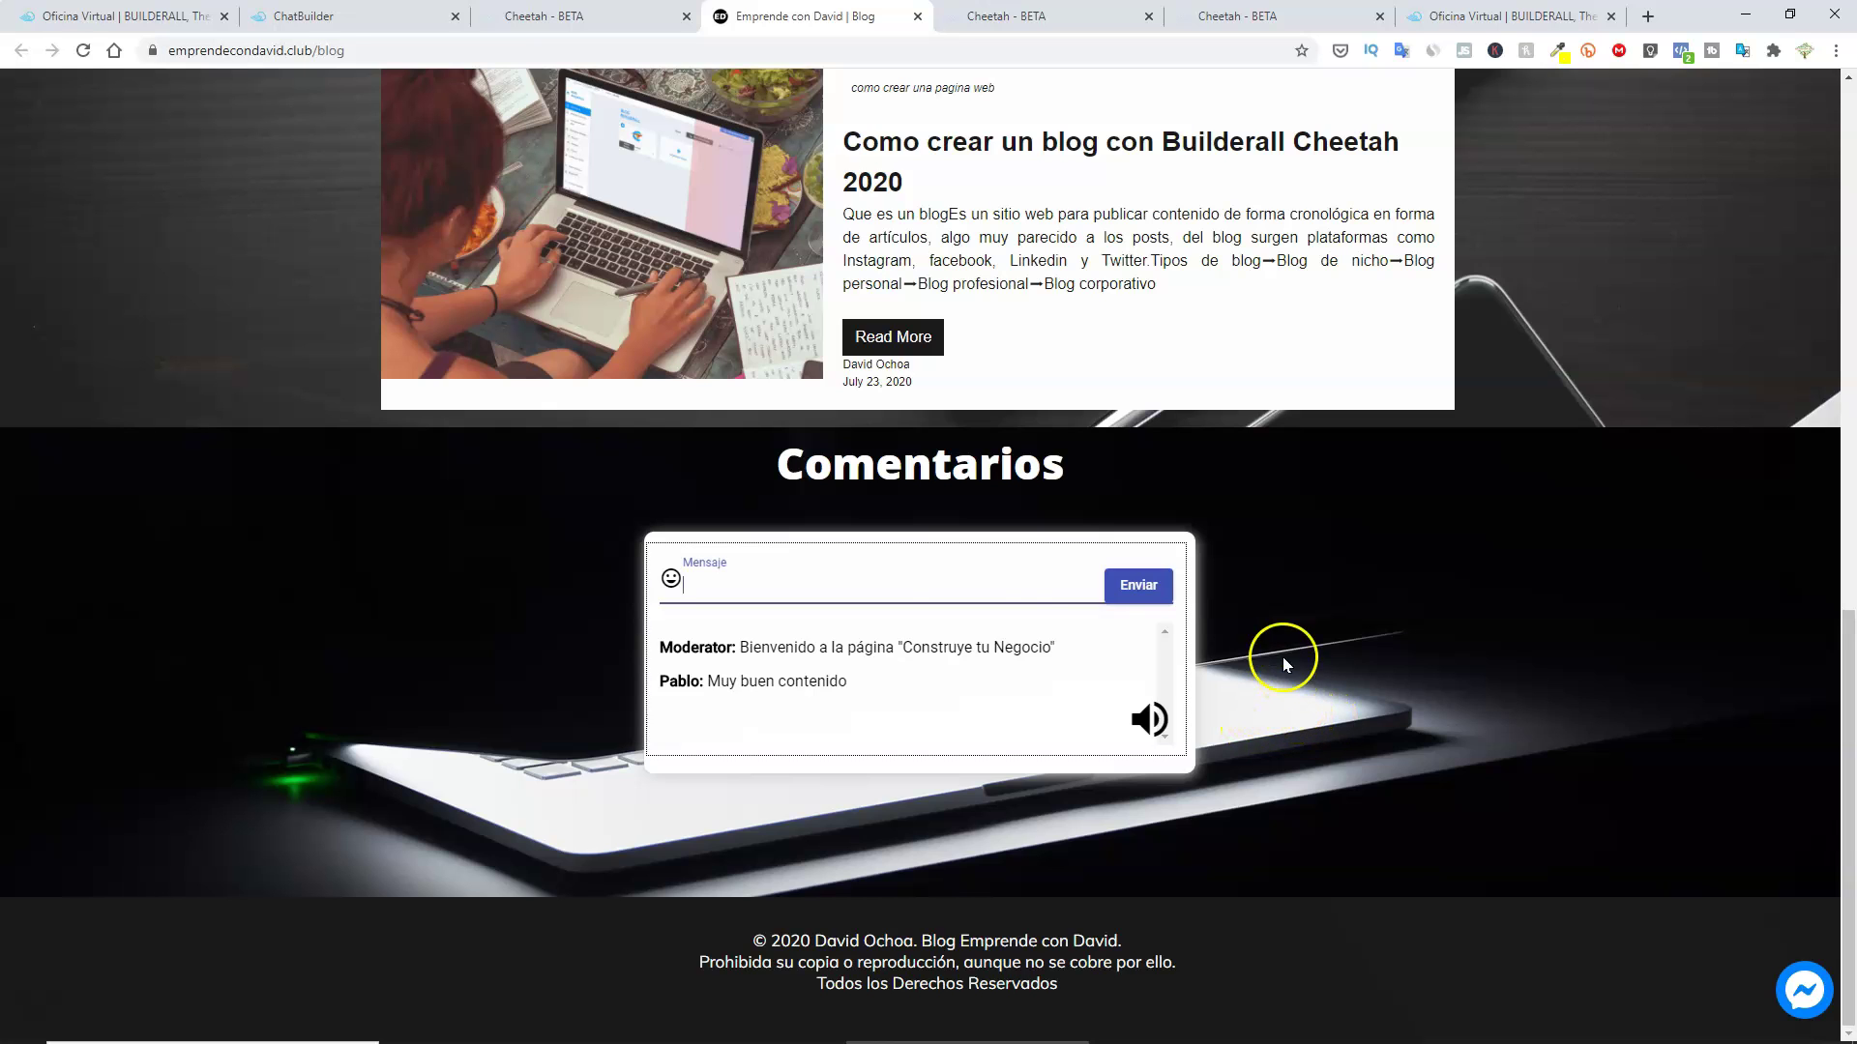
pyautogui.scroll(7, 842, 577)
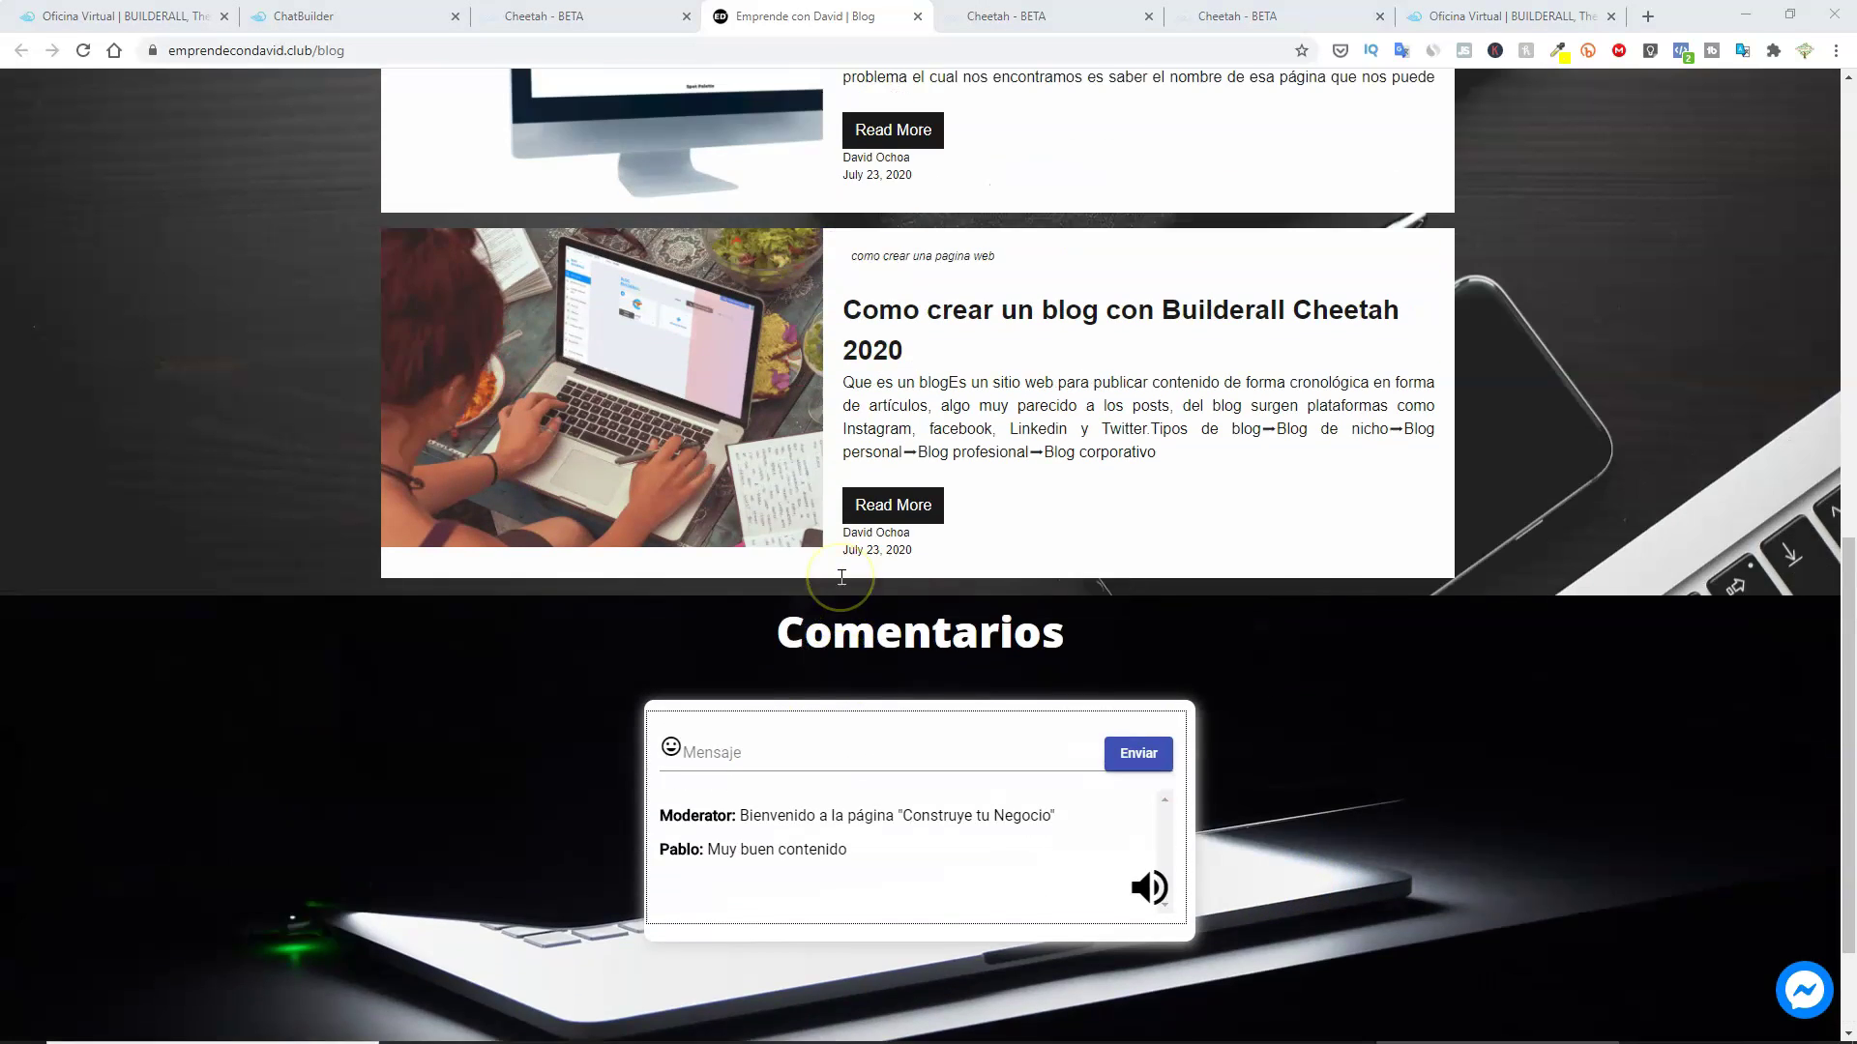
pyautogui.scroll(-7, 829, 625)
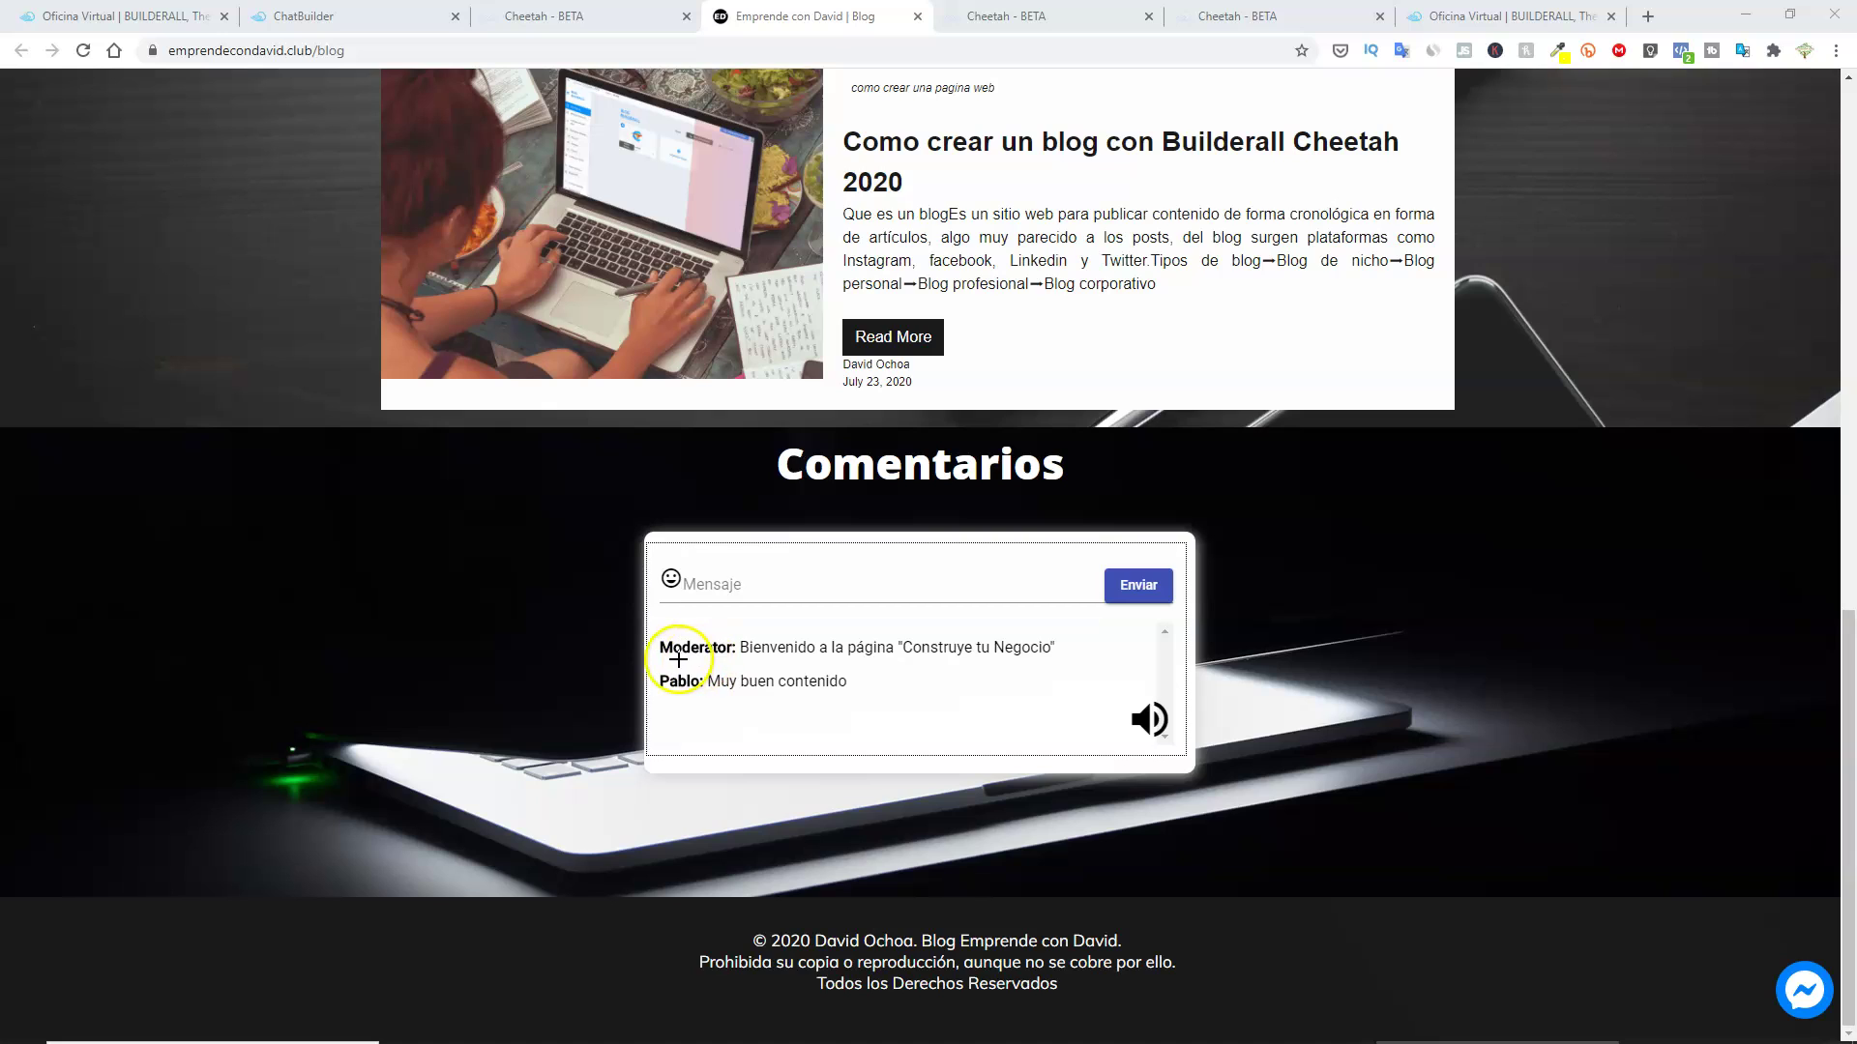
# Highlight the moderator's welcome message, then return to the ChatBuilder chat list.
pyautogui.moveTo(736, 658); pyautogui.dragTo(1082, 657)
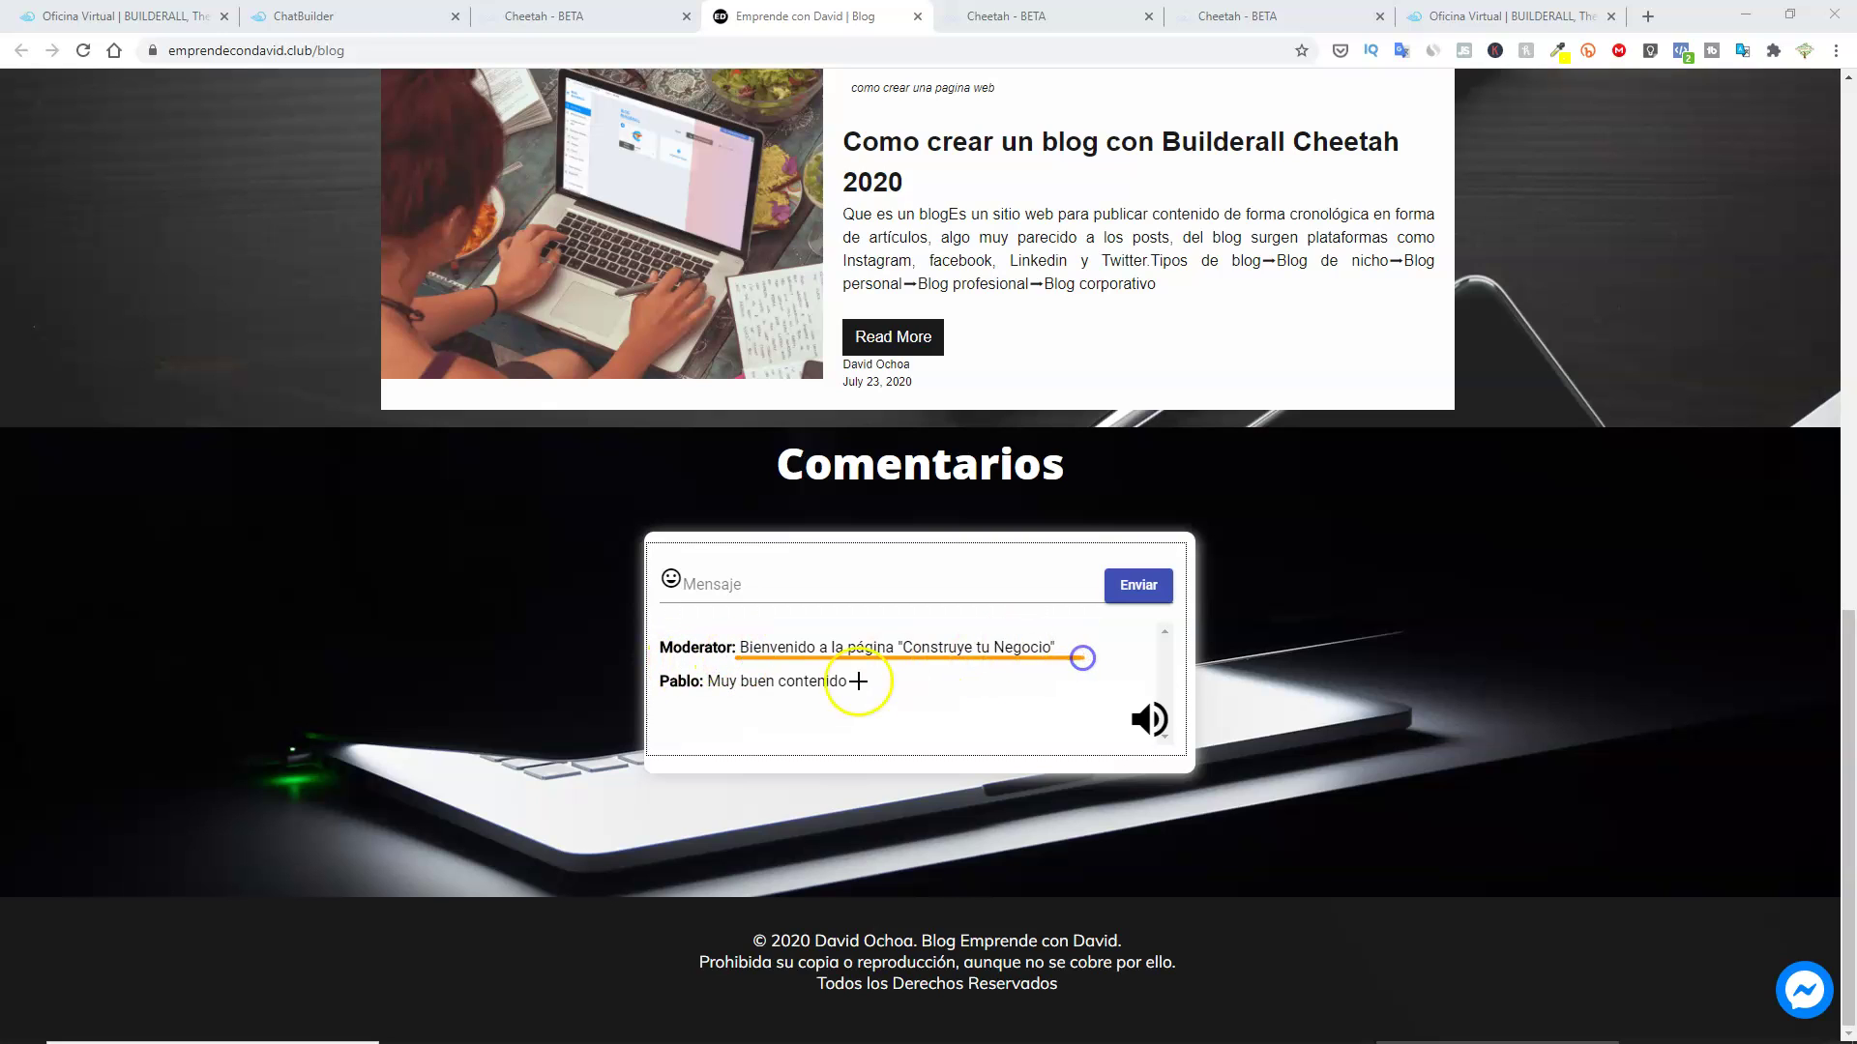
pyautogui.press('Escape')
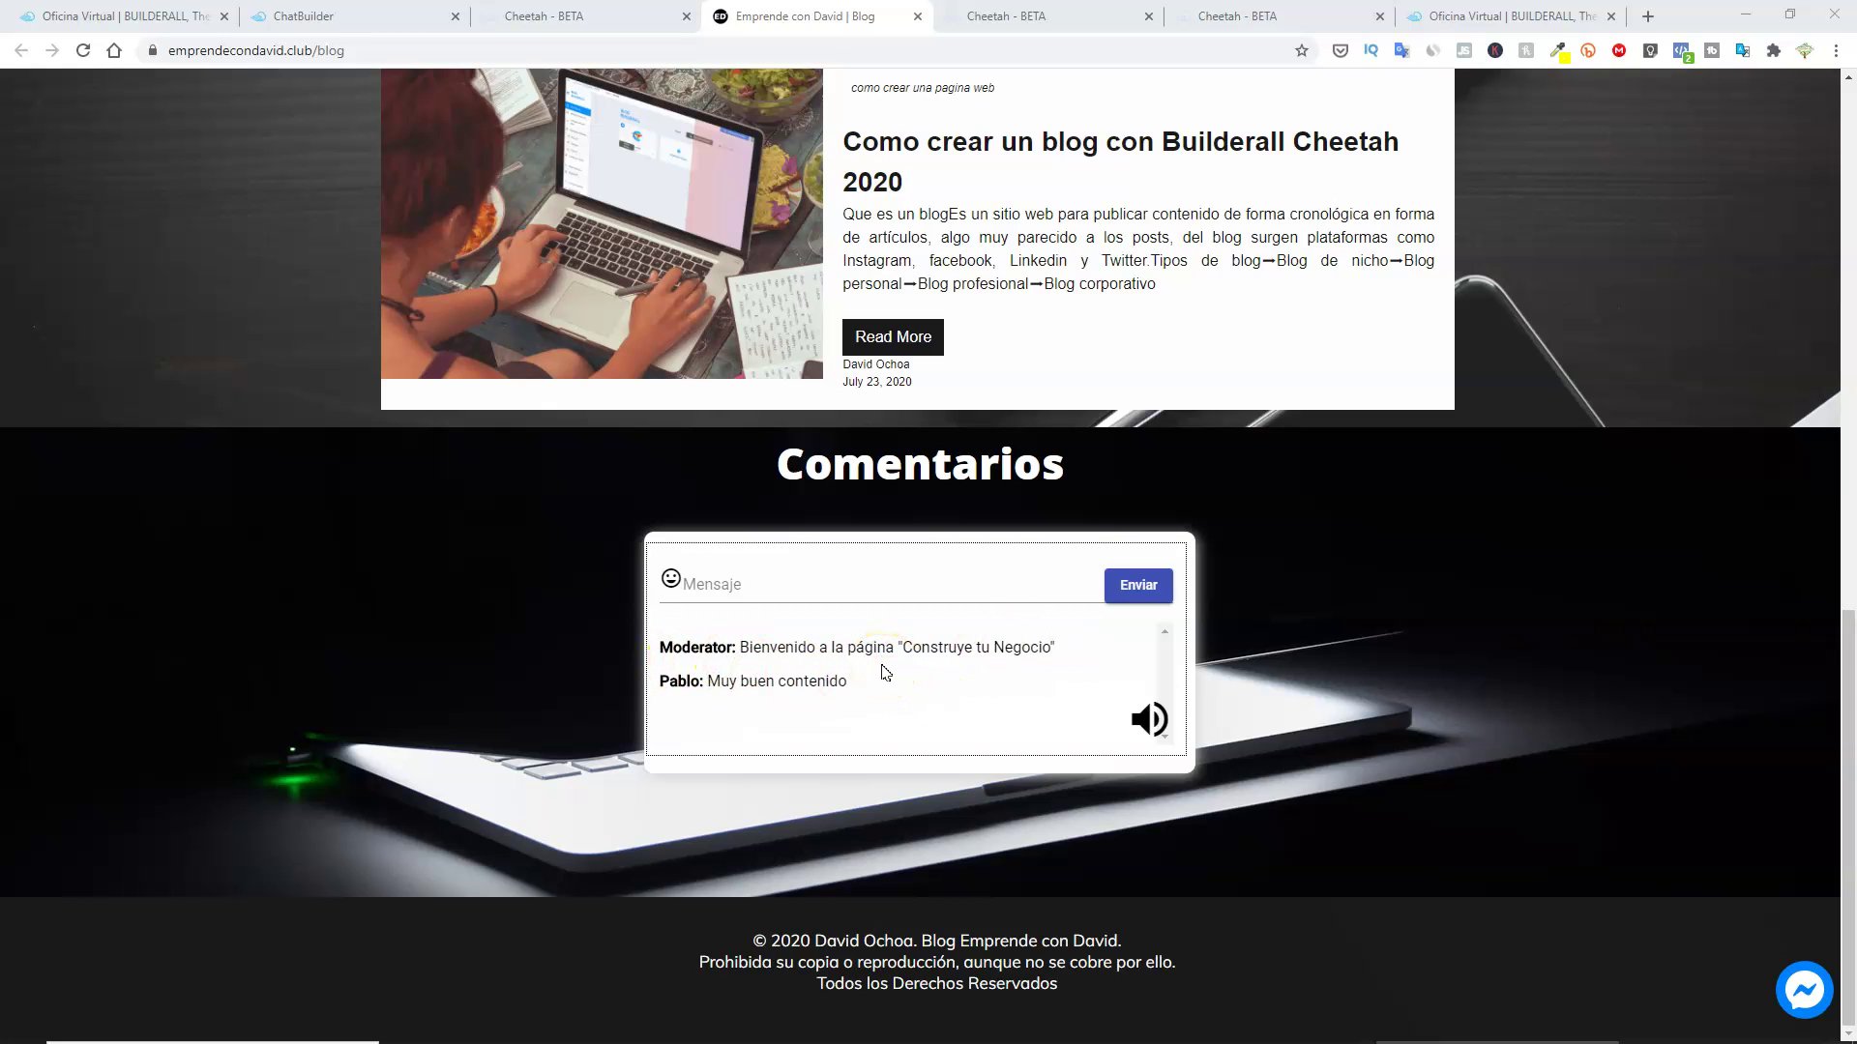
pyautogui.click(320, 17)
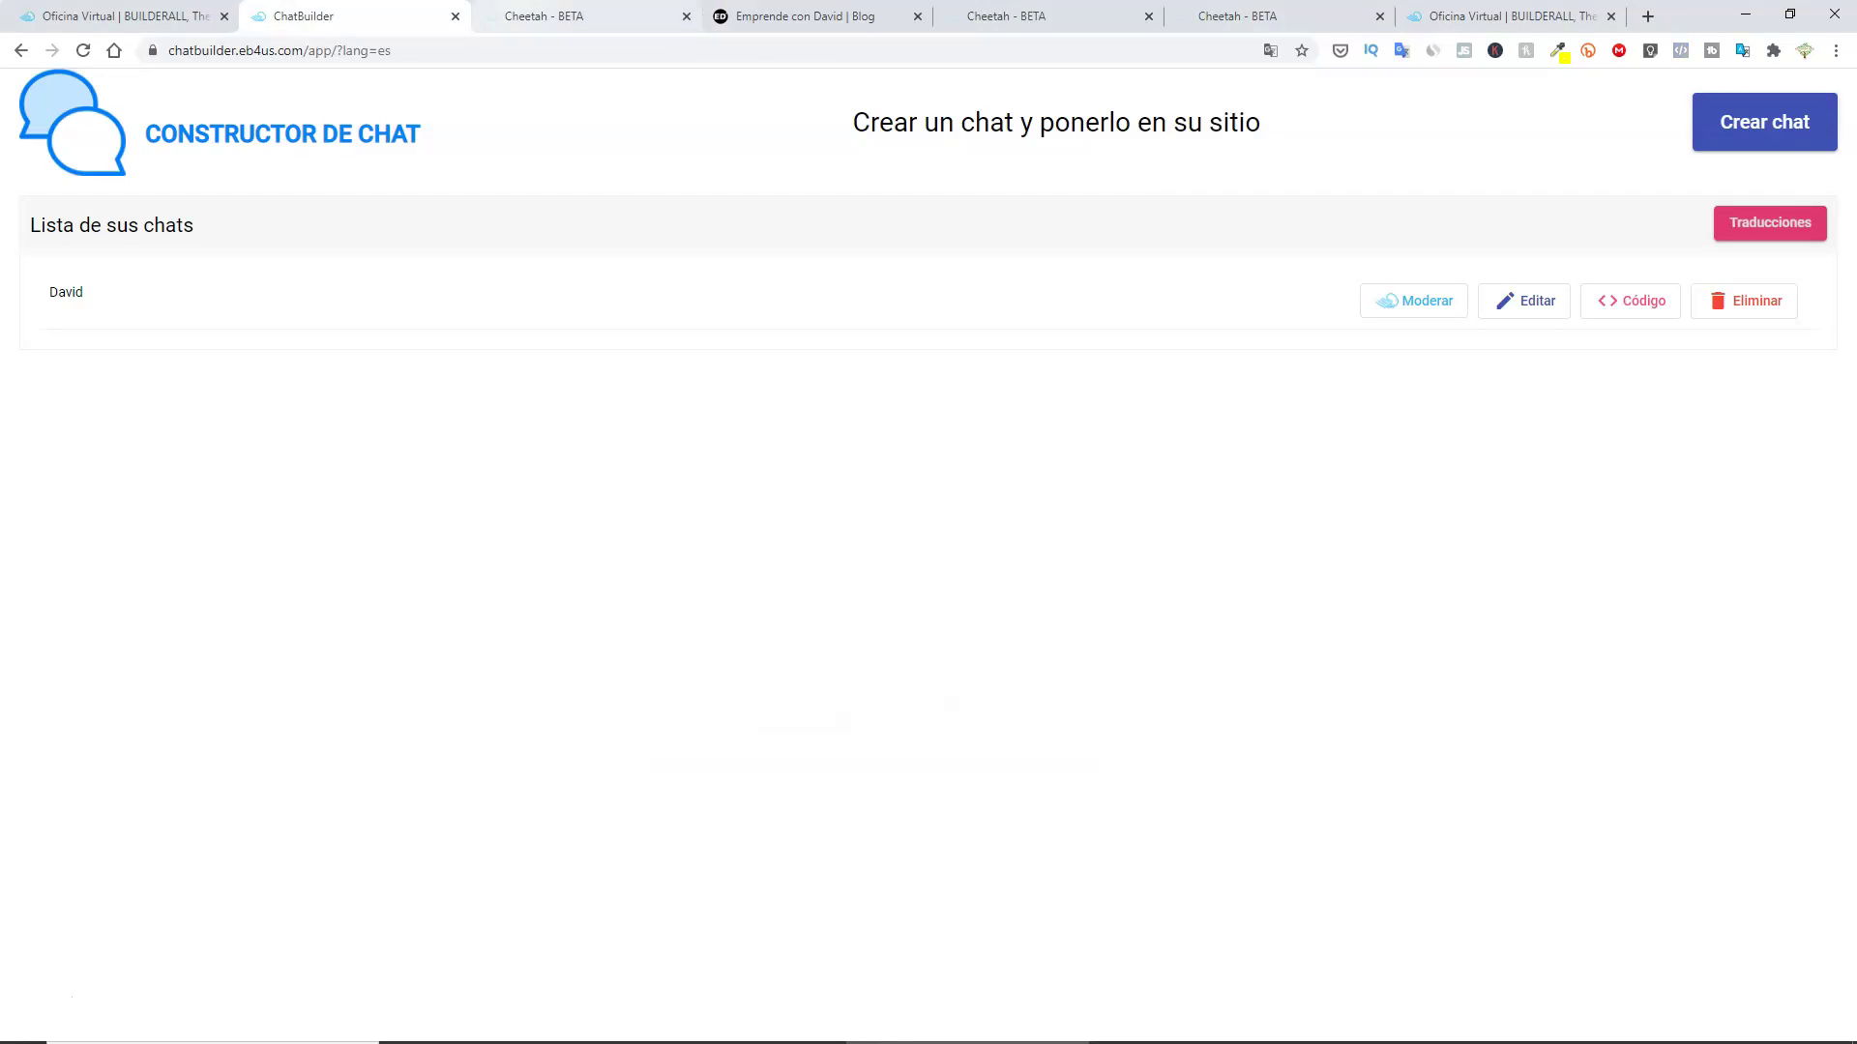
pyautogui.click(116, 16)
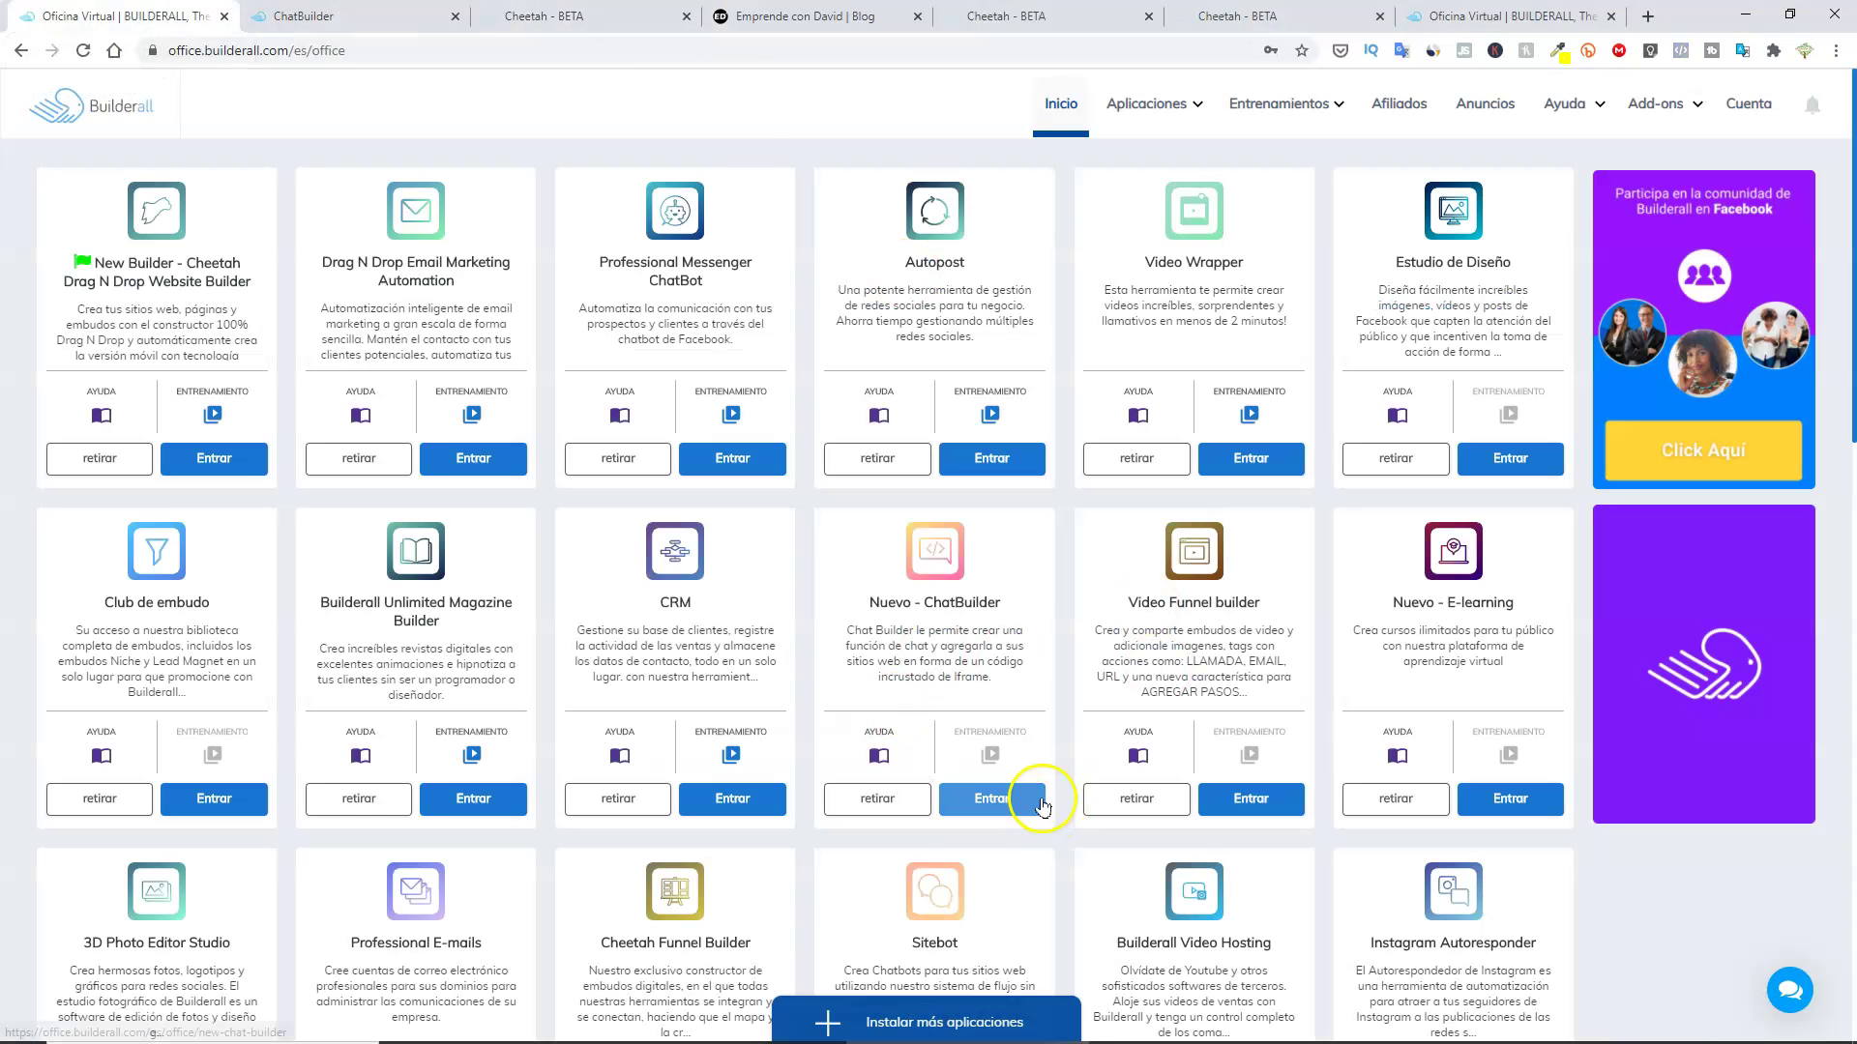
pyautogui.click(1006, 807)
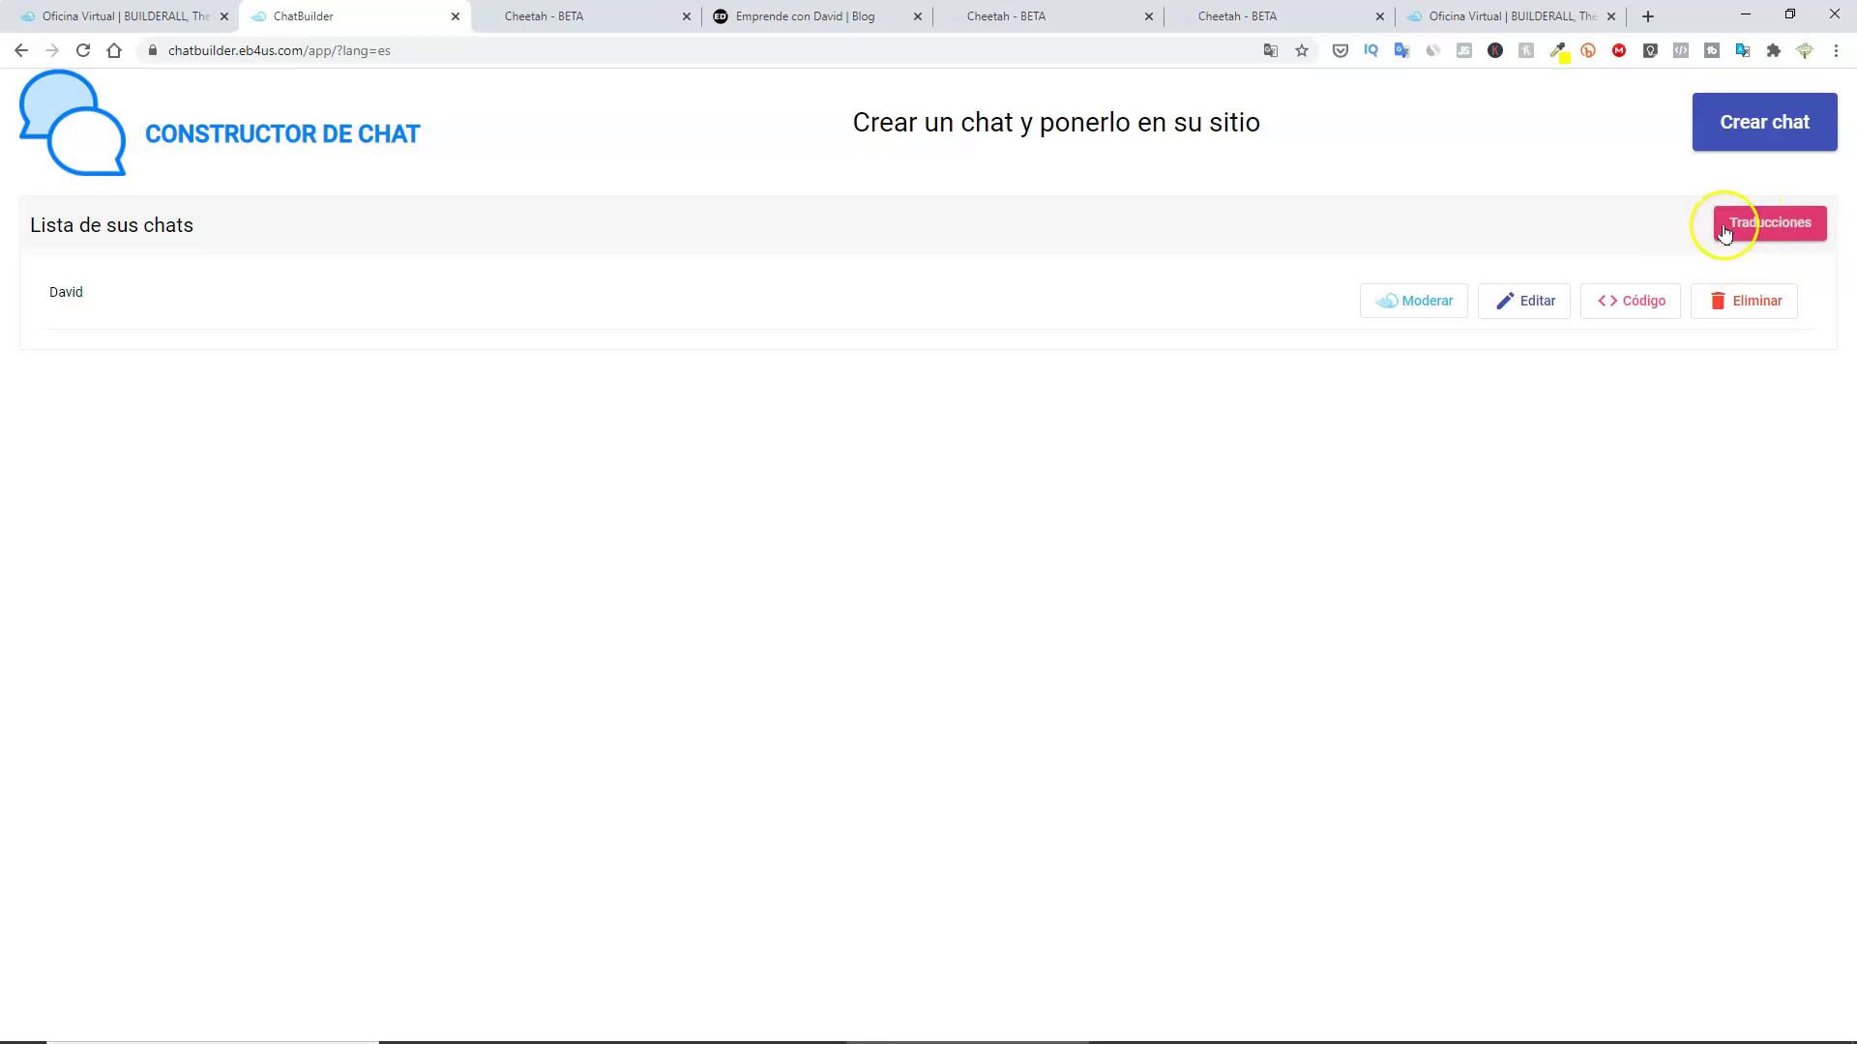
# Open Traducciones and highlight the Inglés, Русский, Italiano and Español entries.
pyautogui.click(1772, 230)
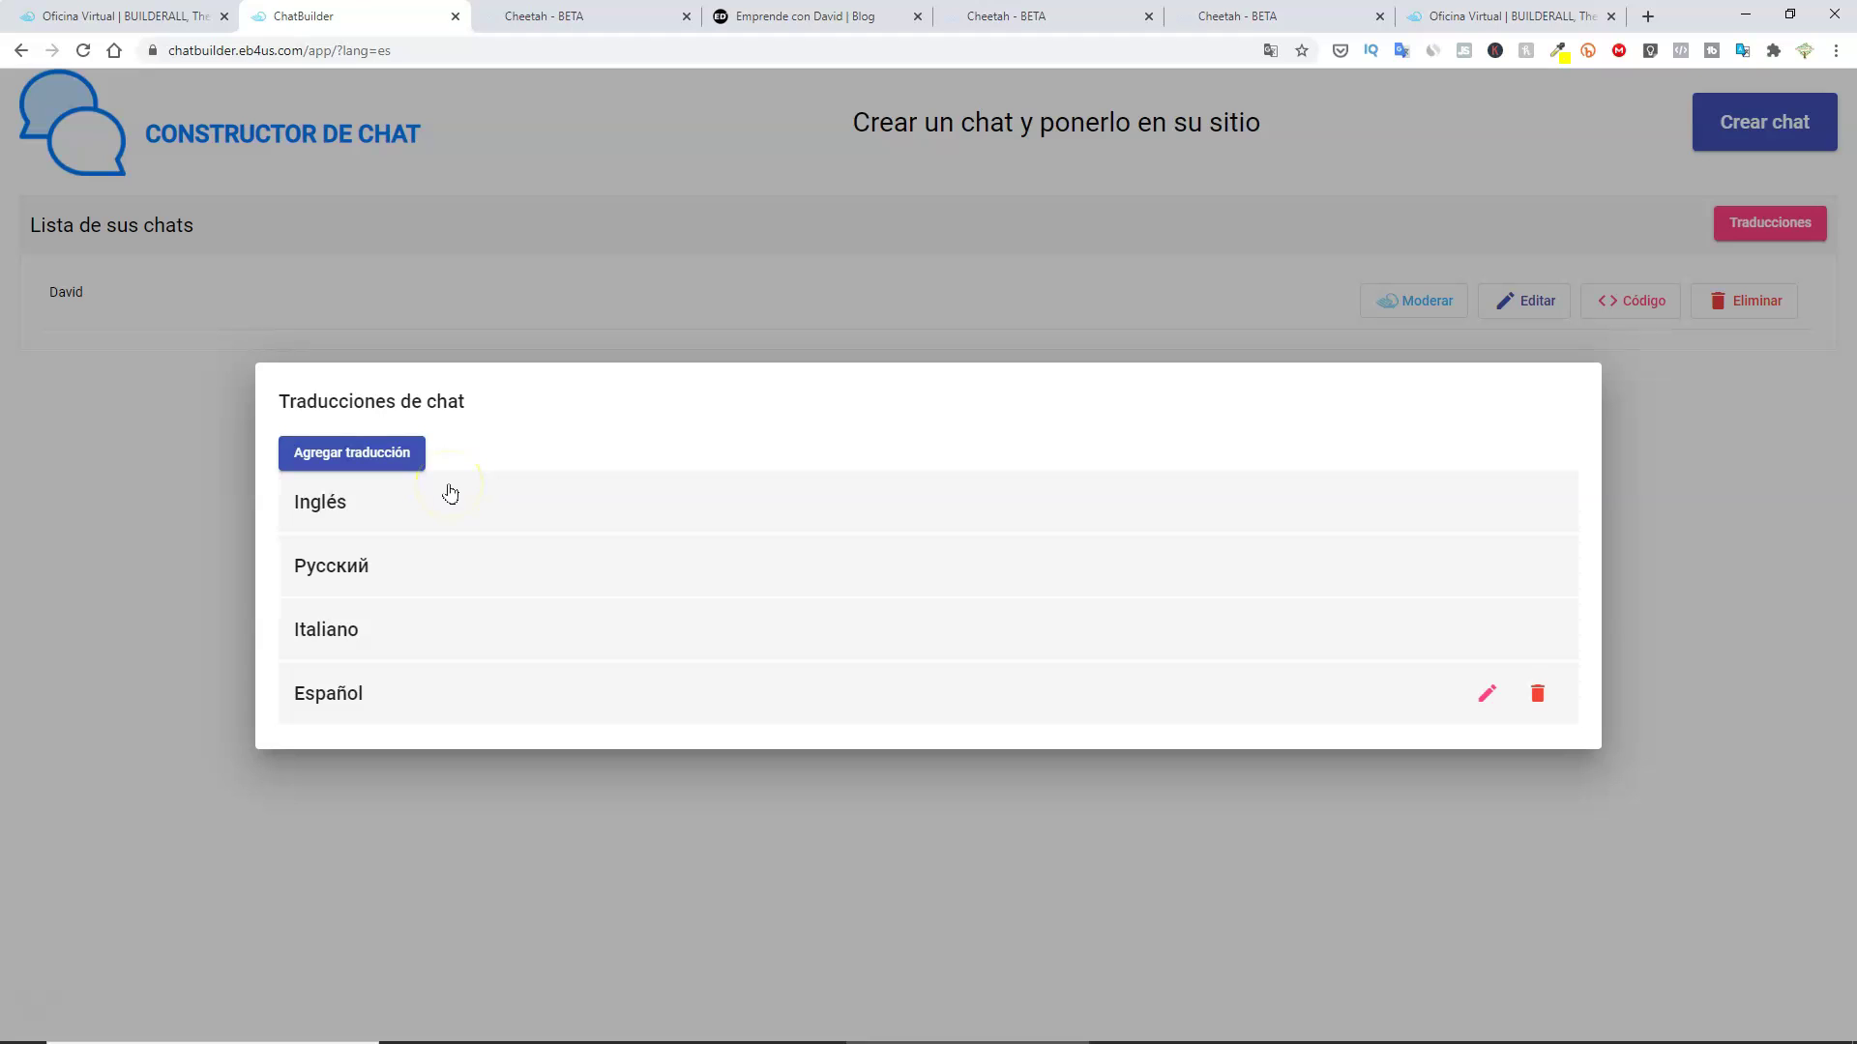
pyautogui.moveTo(423, 573); pyautogui.dragTo(466, 554)
pyautogui.moveTo(443, 627); pyautogui.dragTo(515, 590)
# Add translation 'prueba' with fields like Iniciar, Mensaje and Enviar, copied from Español.
pyautogui.click(339, 463)
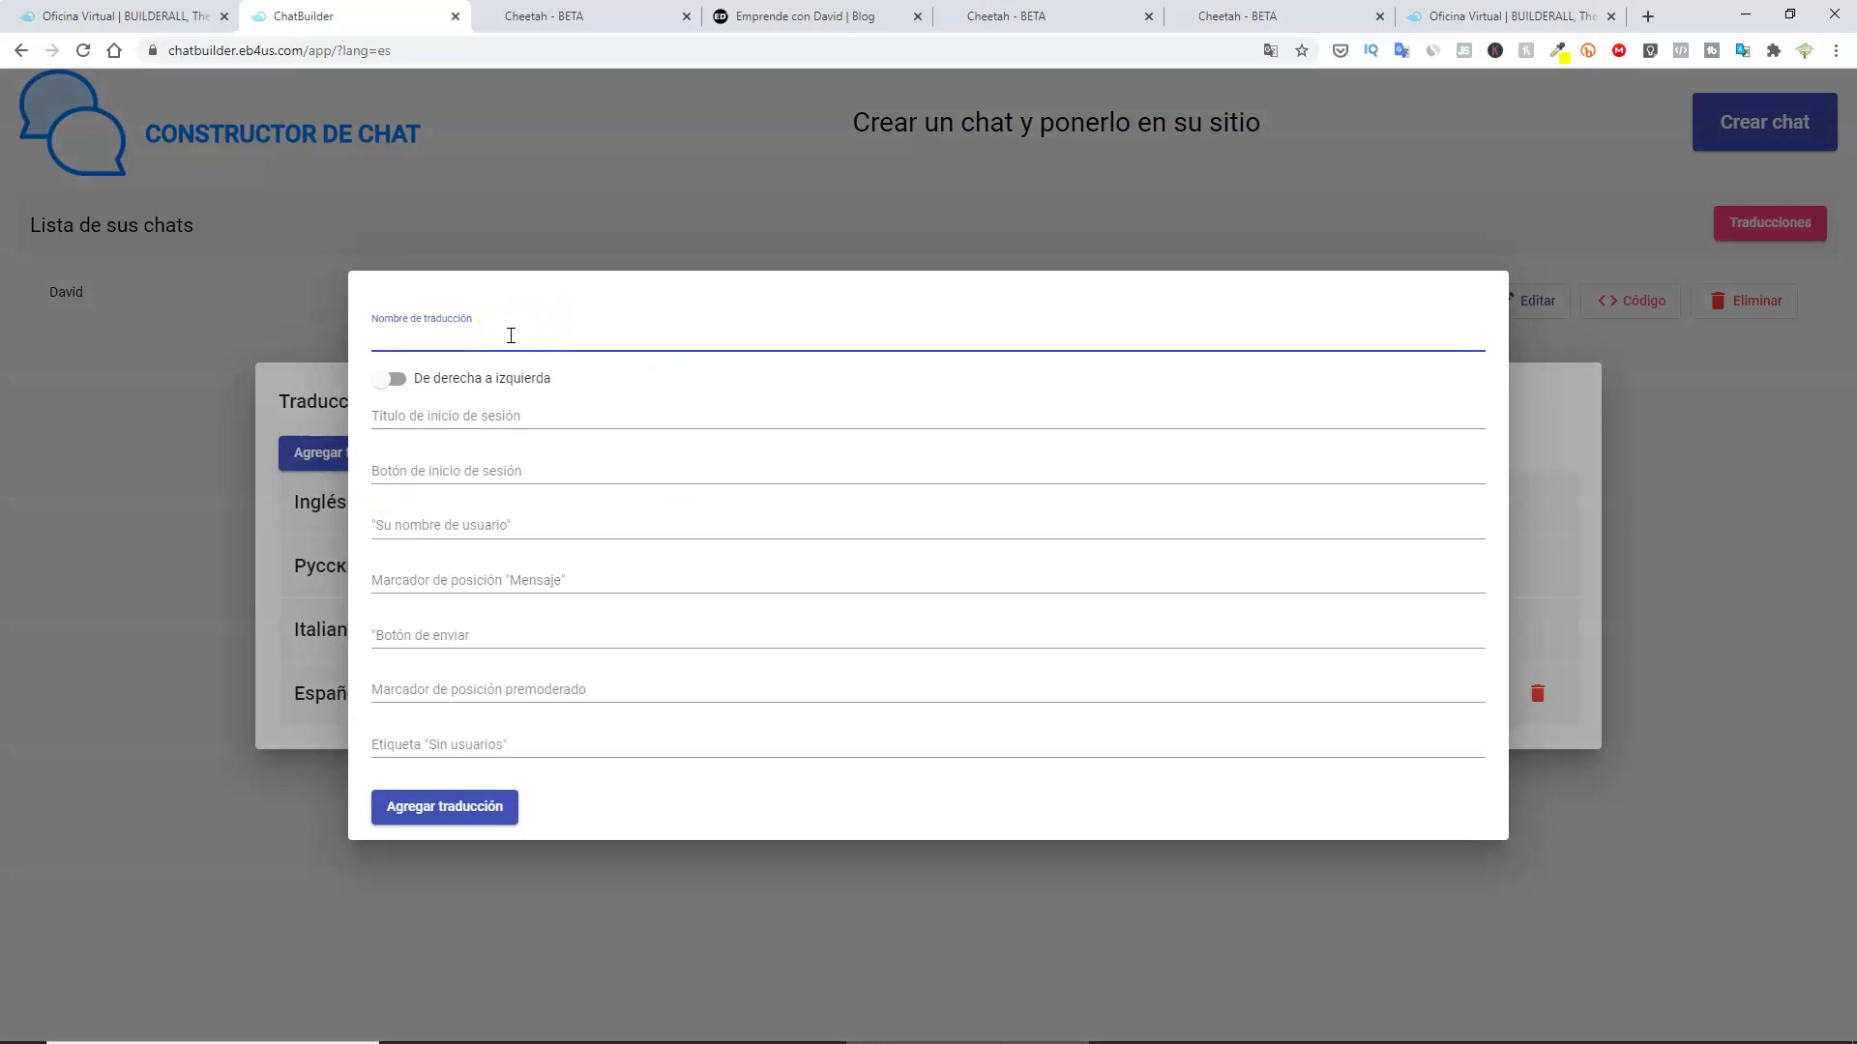
pyautogui.write('test')
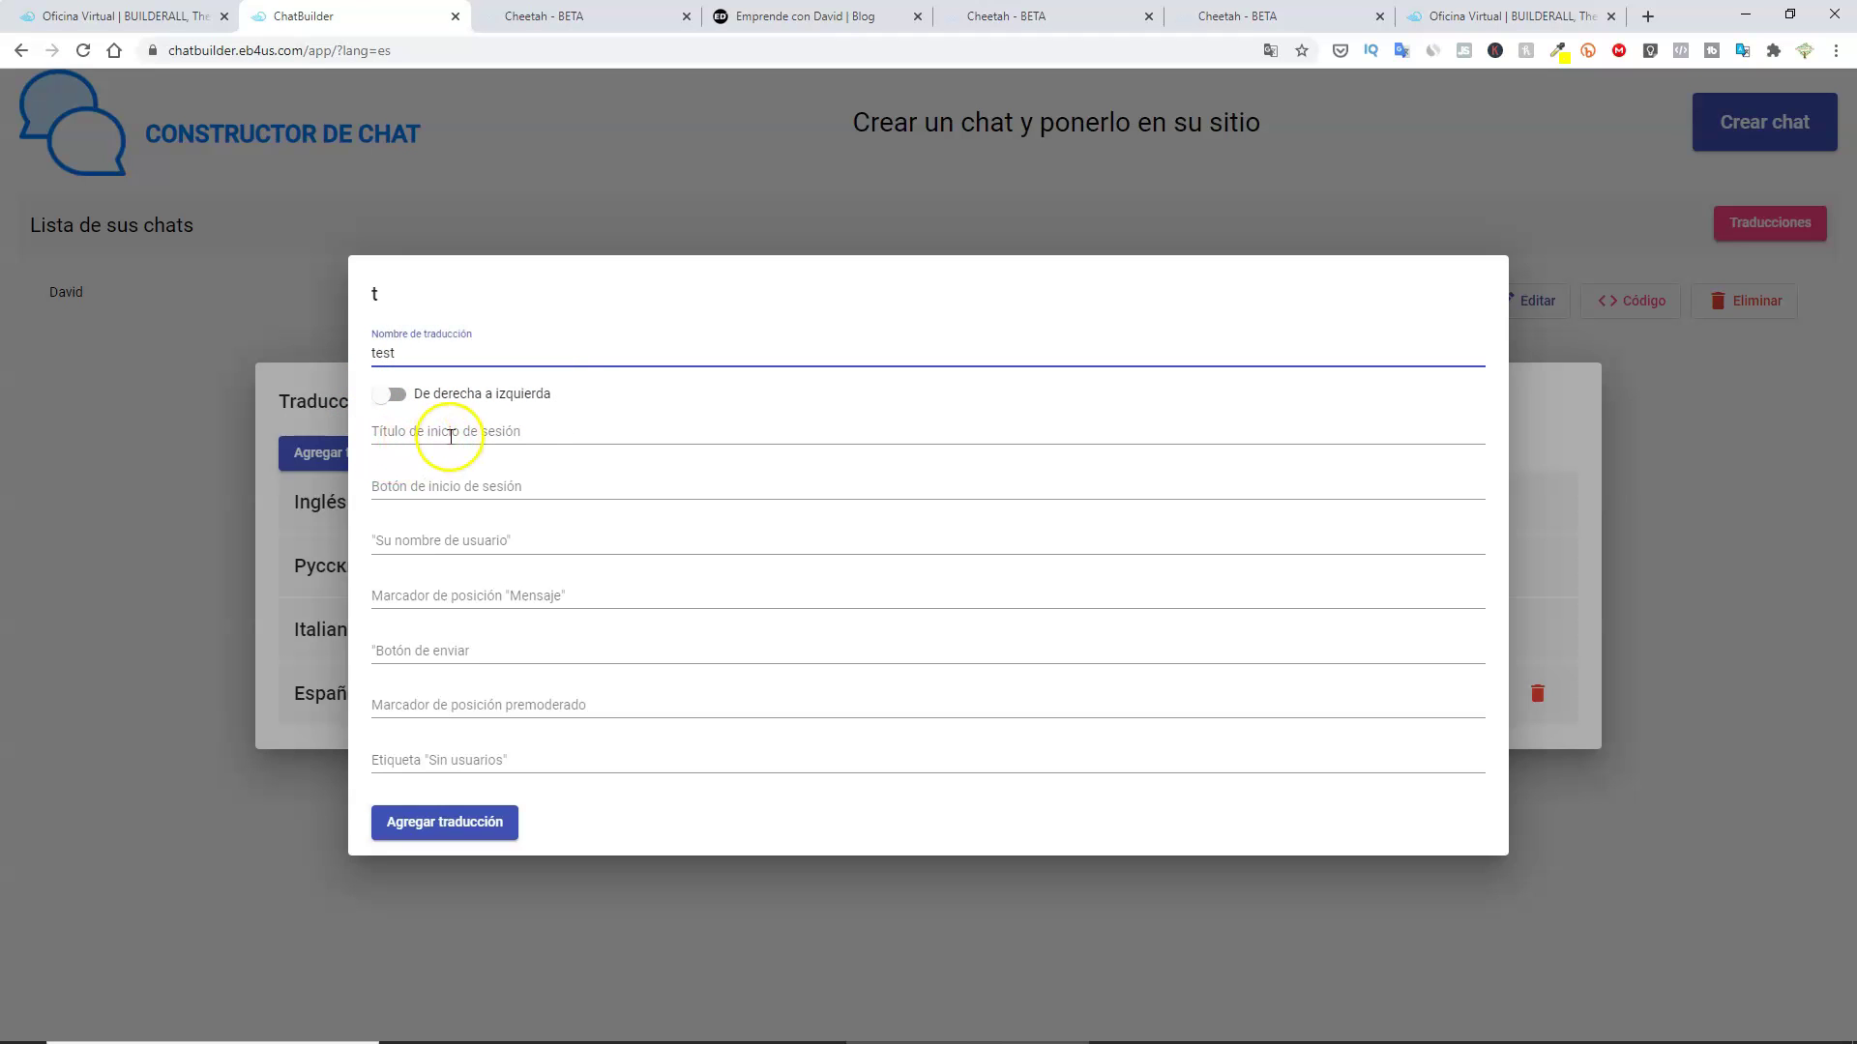
pyautogui.hotkey('ctrl', 'pageup')
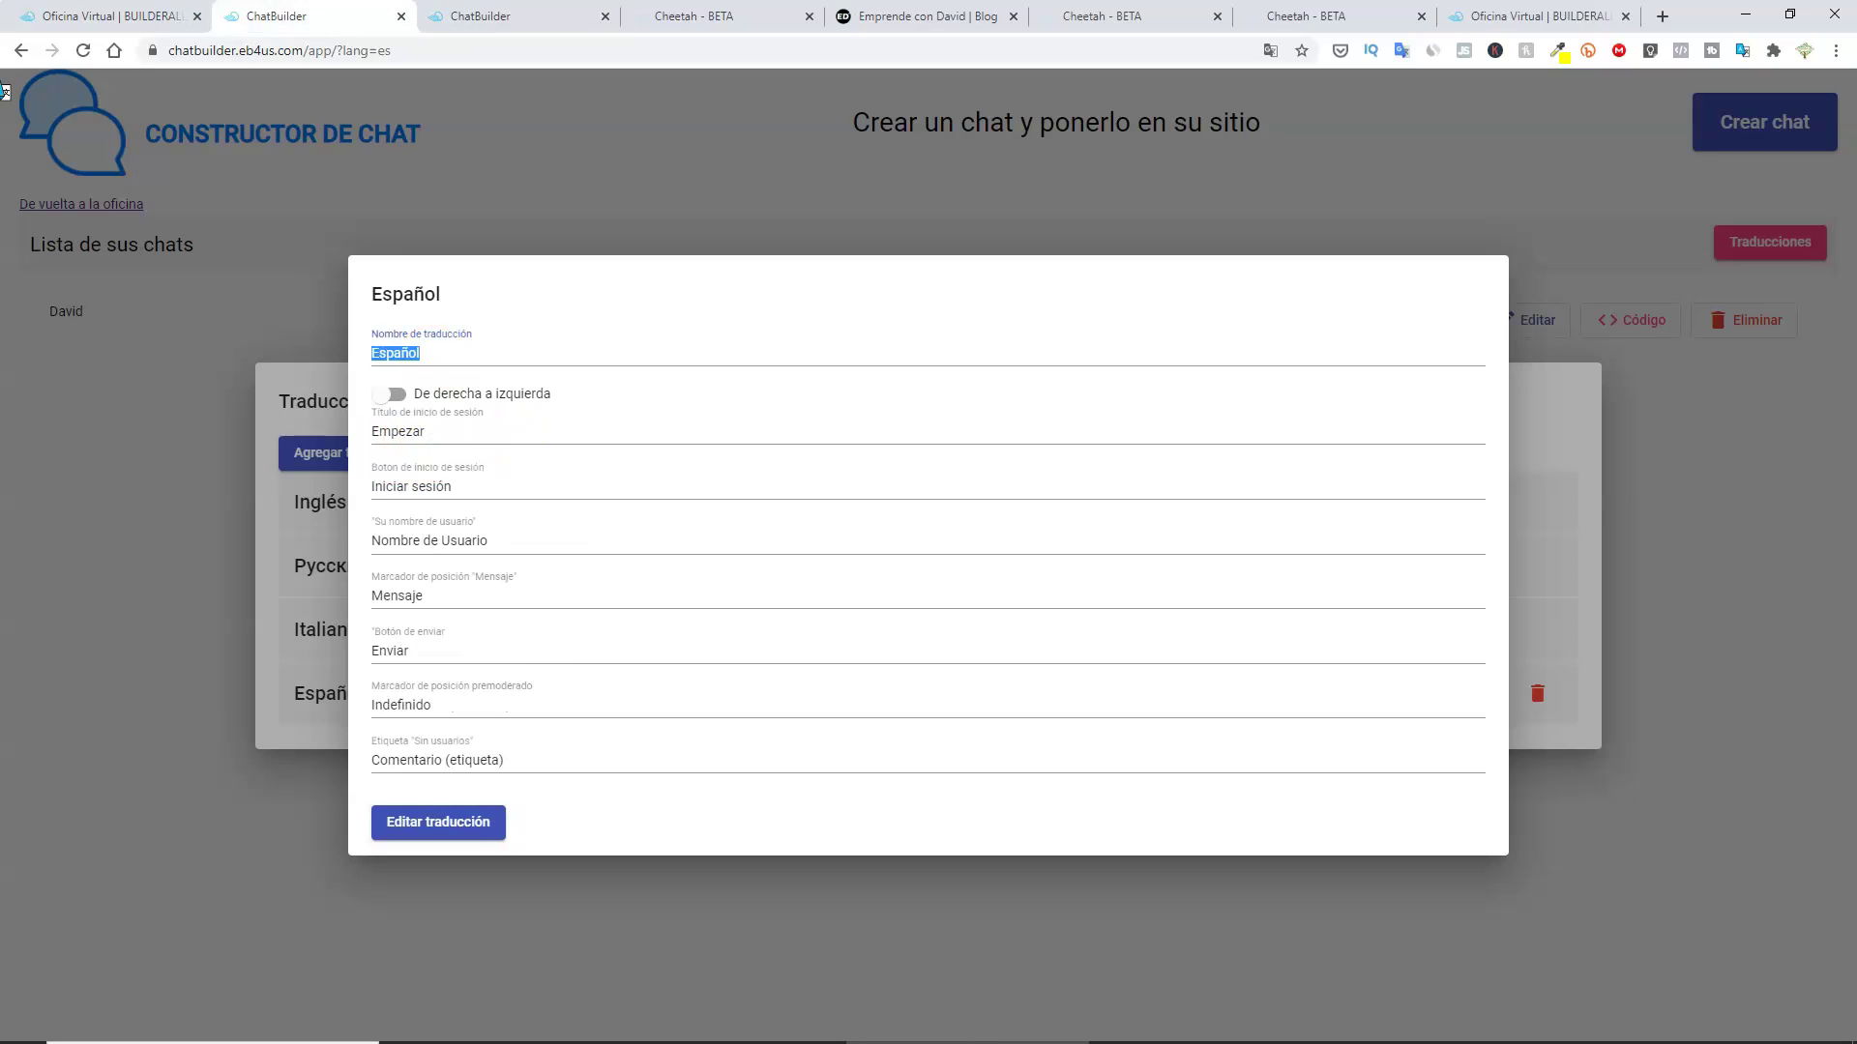
pyautogui.click(476, 430)
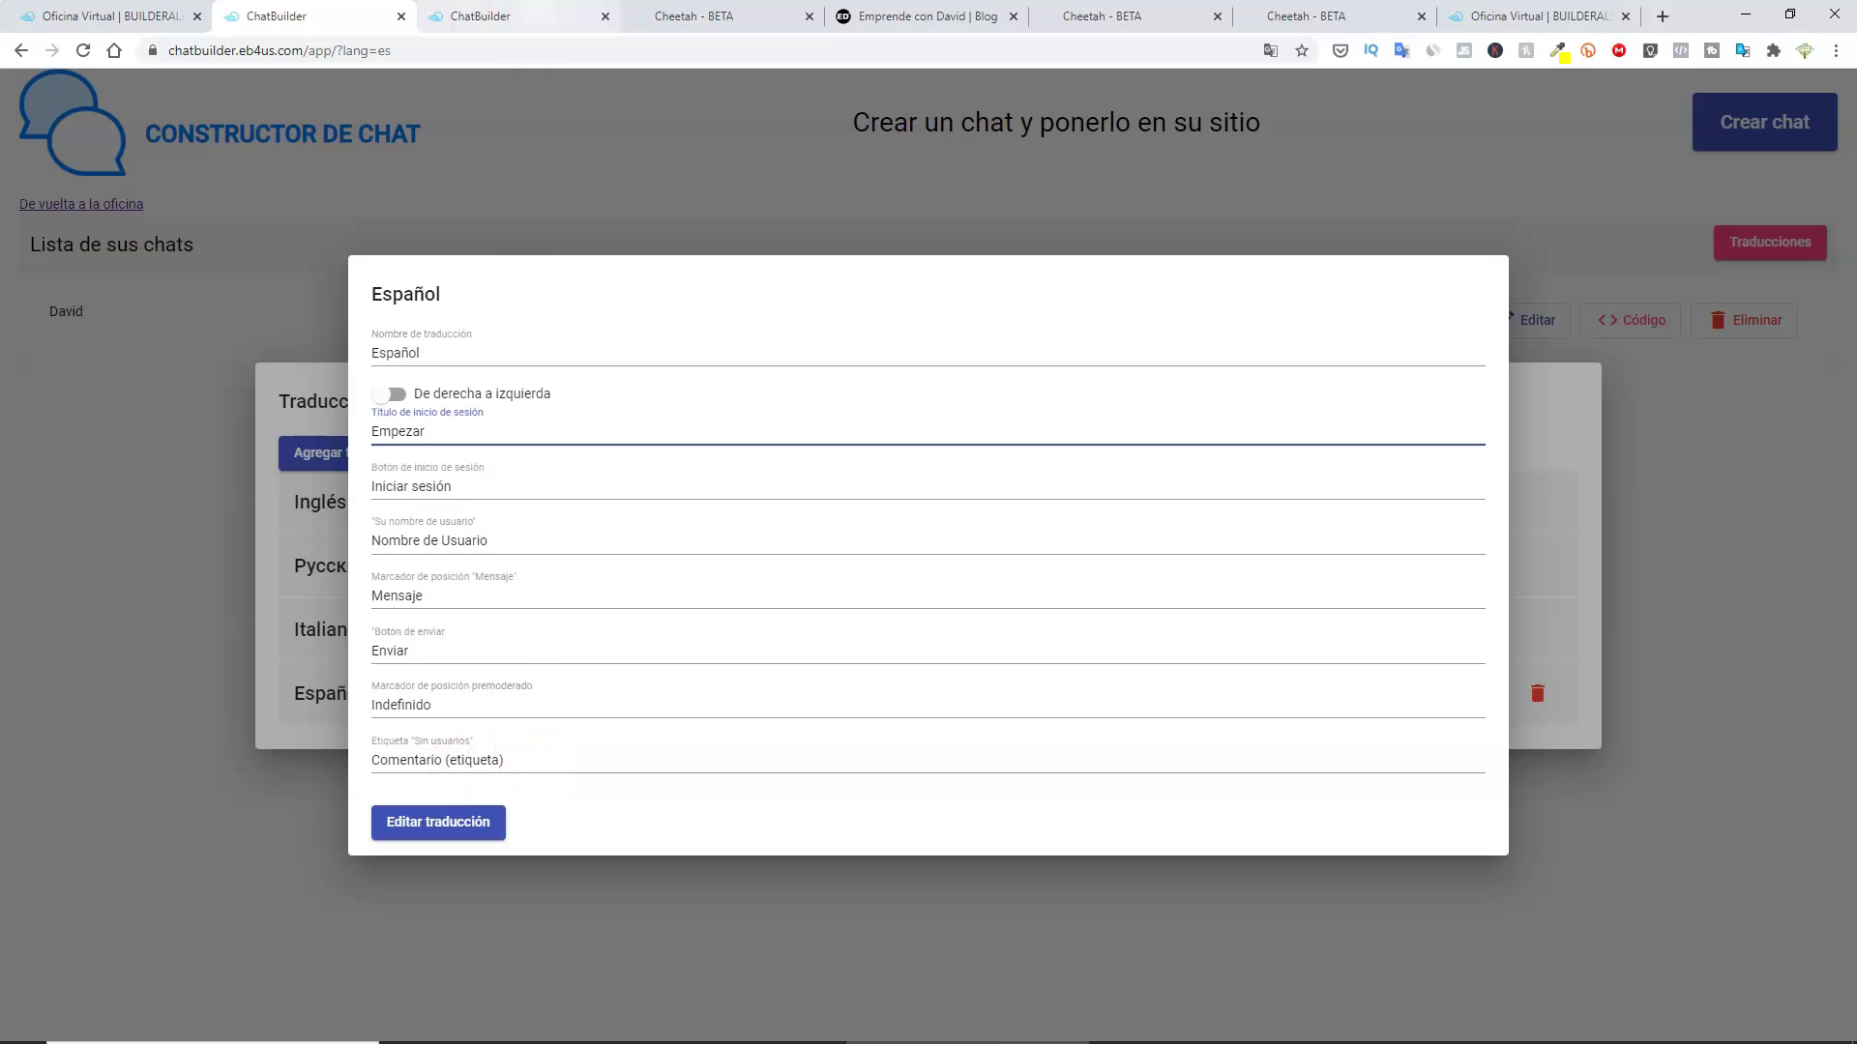
pyautogui.hotkey('ctrl', 'Tab')
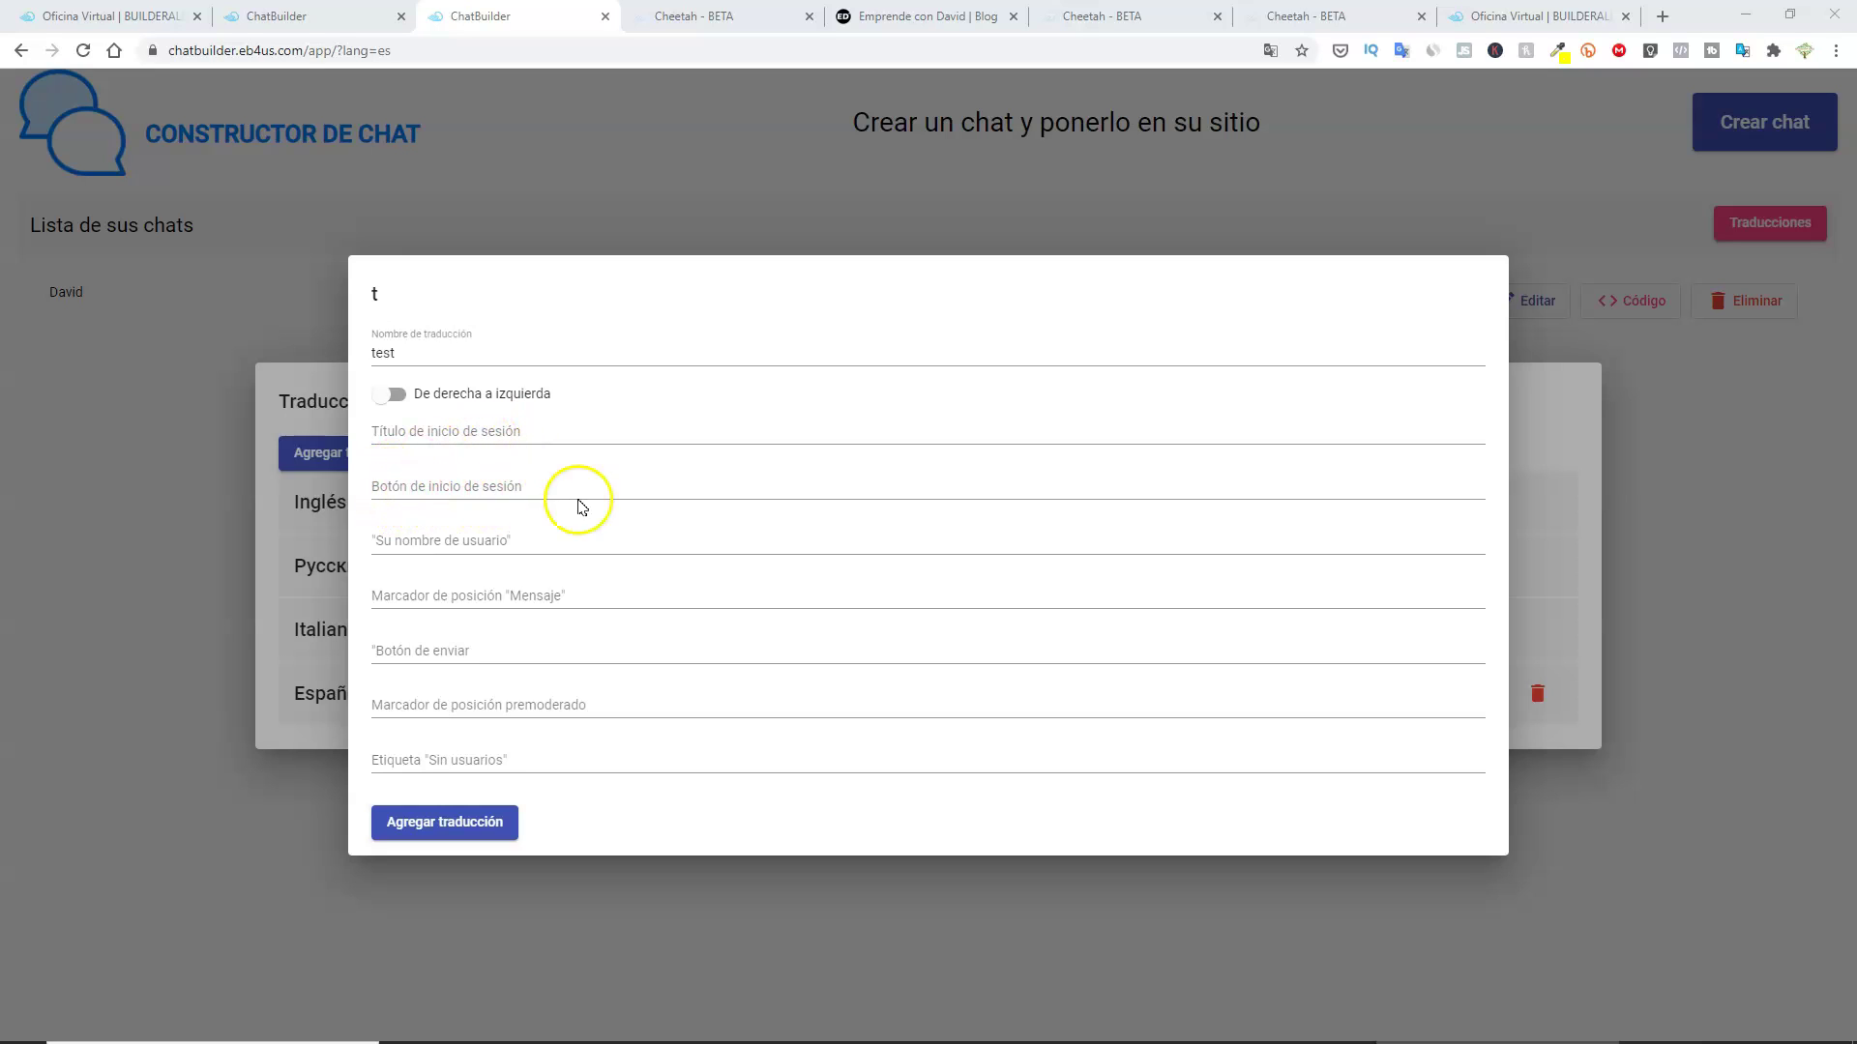
pyautogui.click(319, 17)
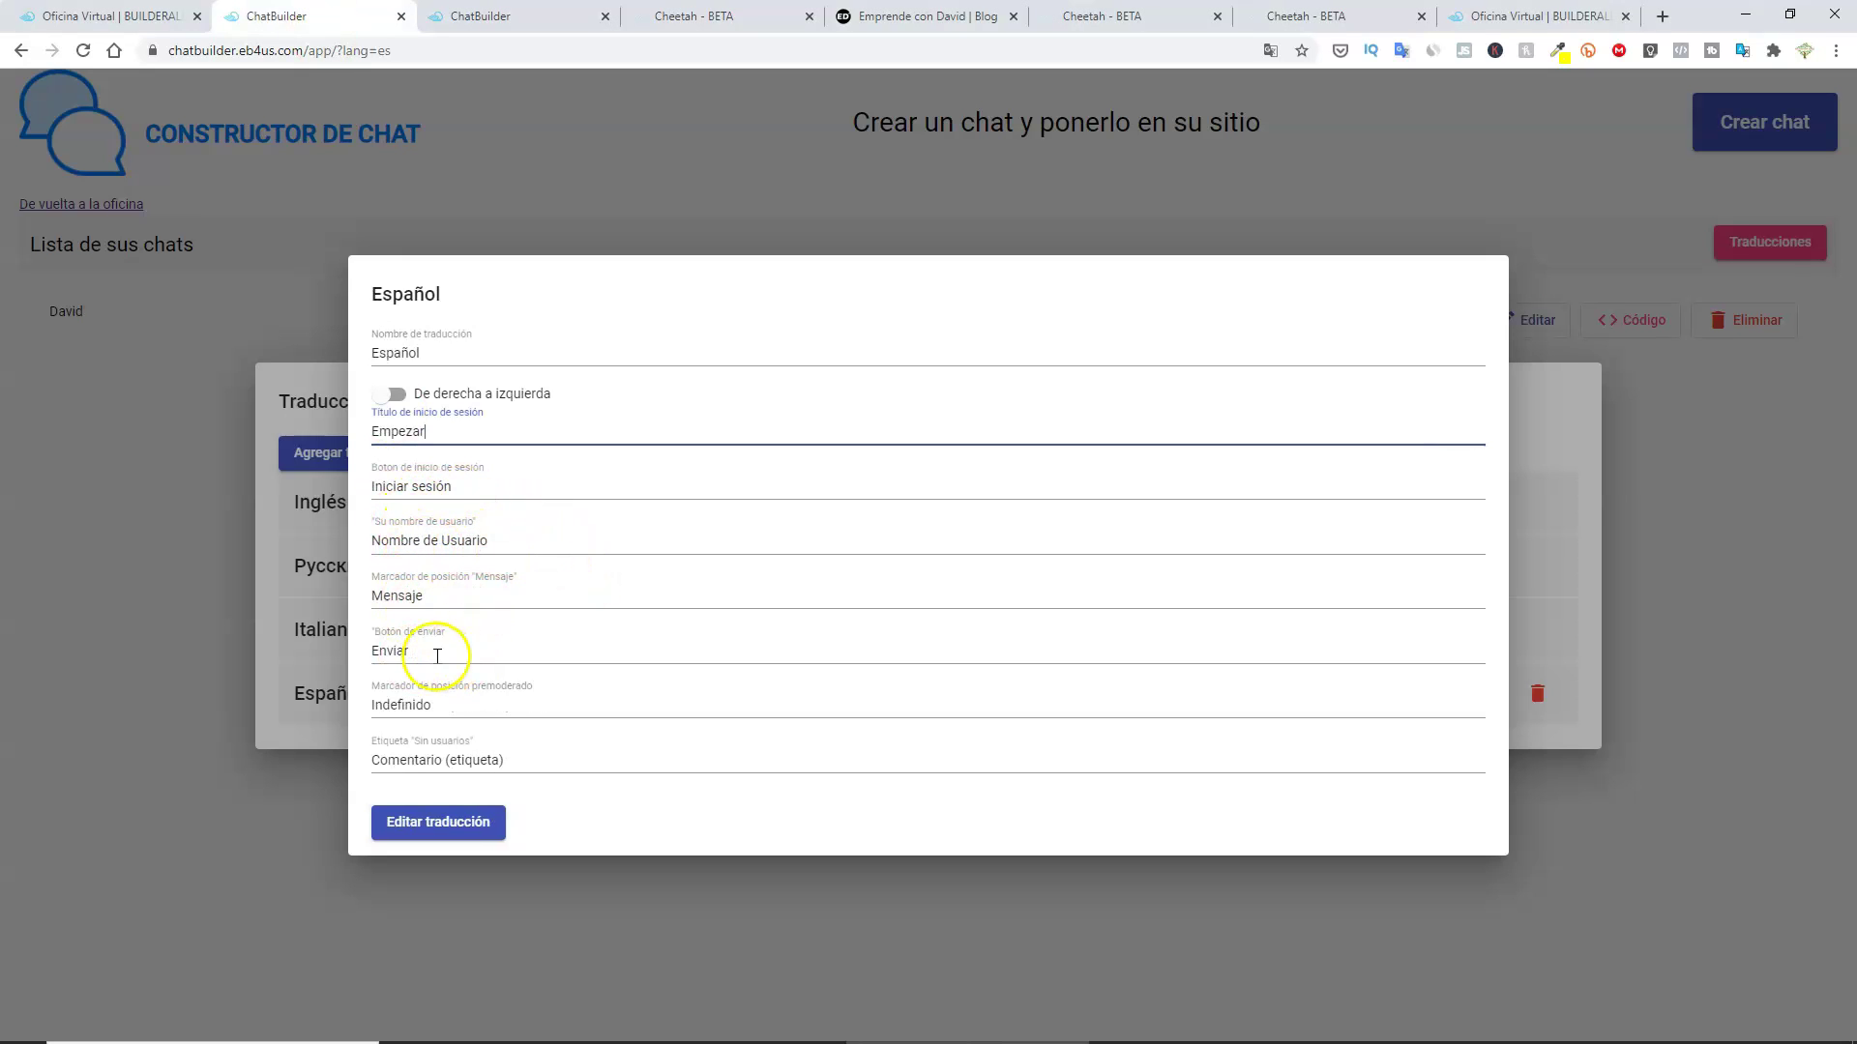
pyautogui.hotkey('ctrl', 'Tab')
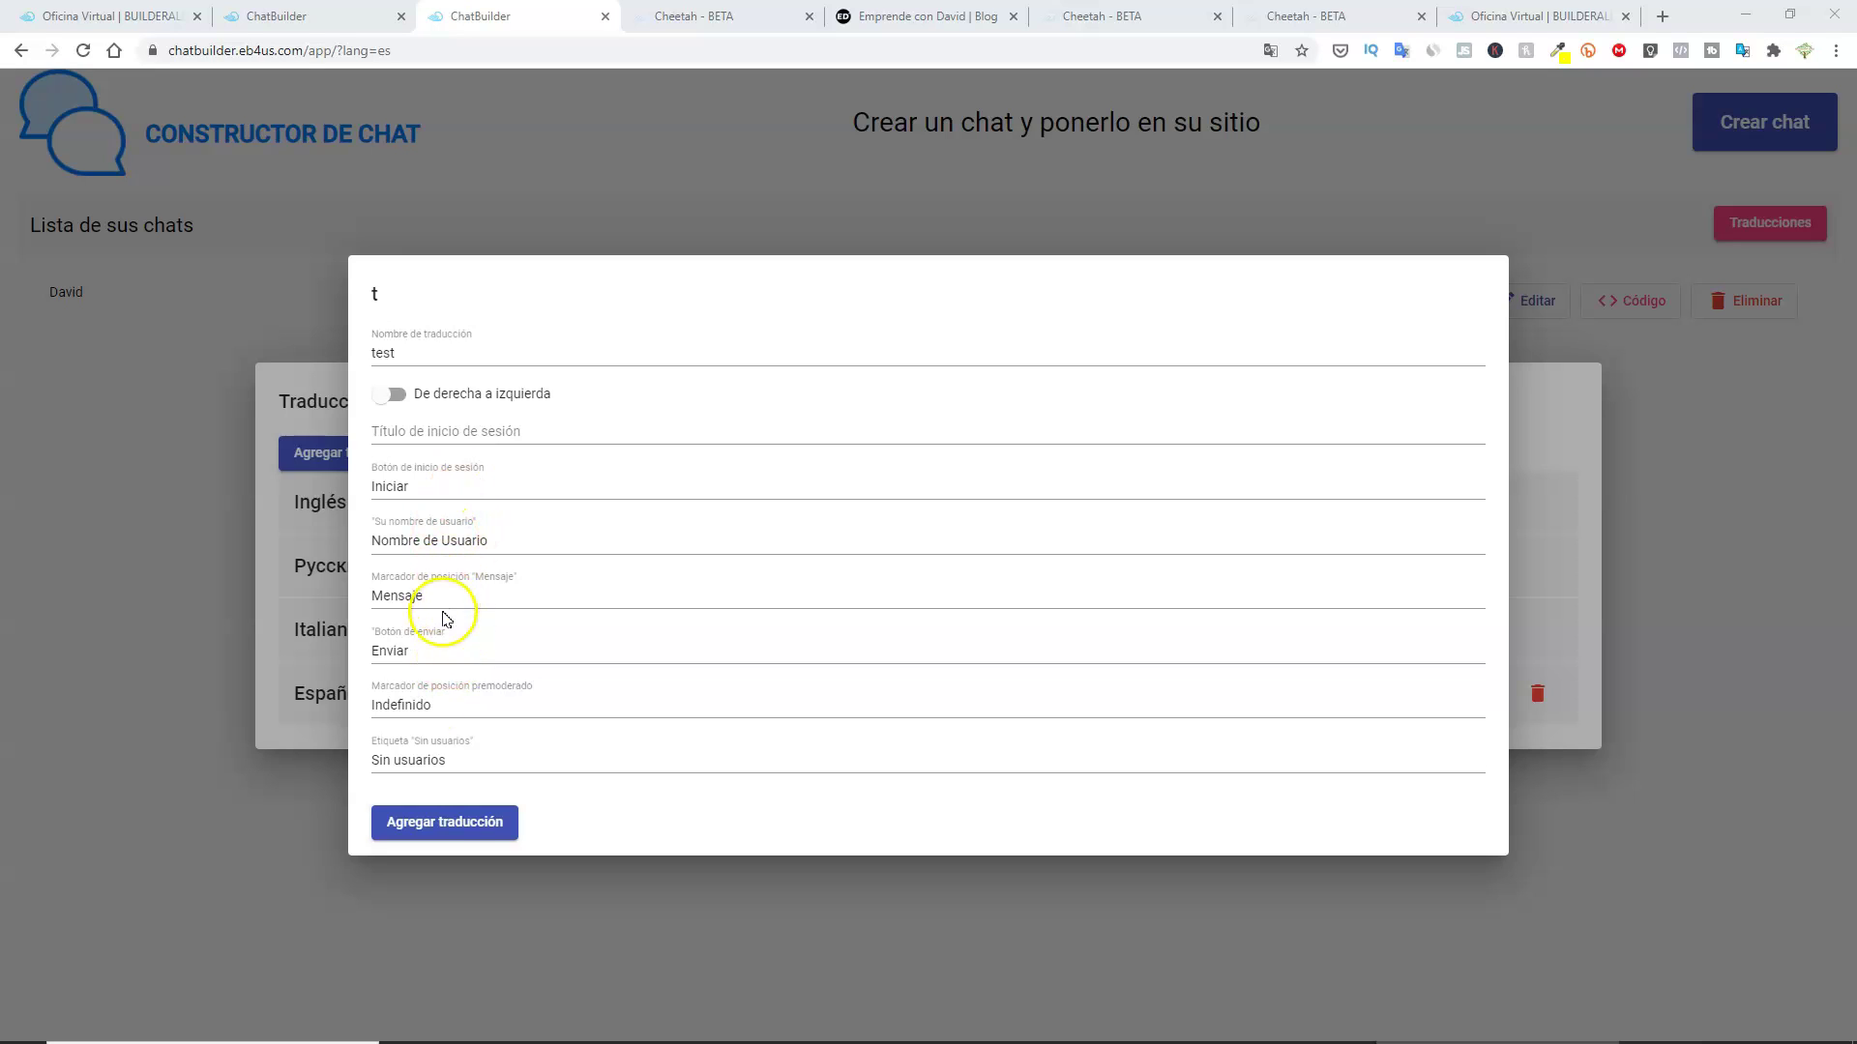
pyautogui.click(438, 829)
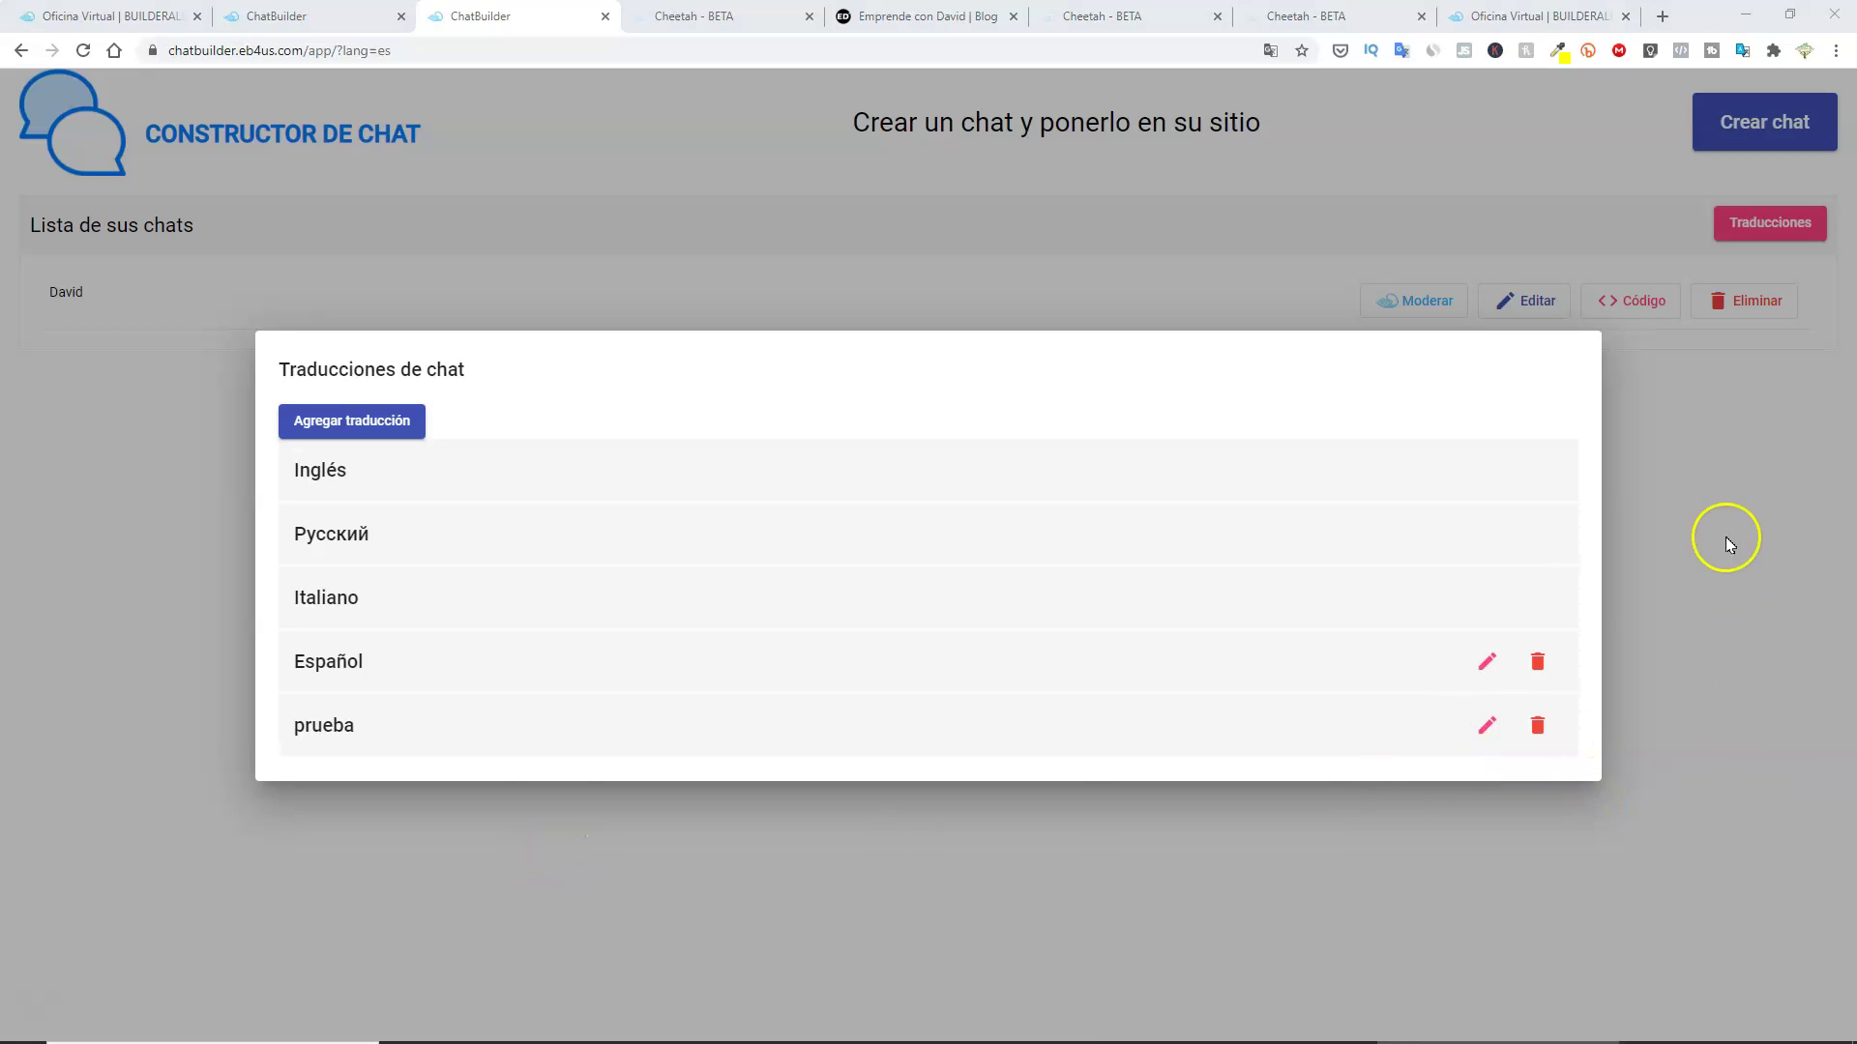
# Start a new chat named Prueba and pick its chat translation.
pyautogui.click(1708, 455)
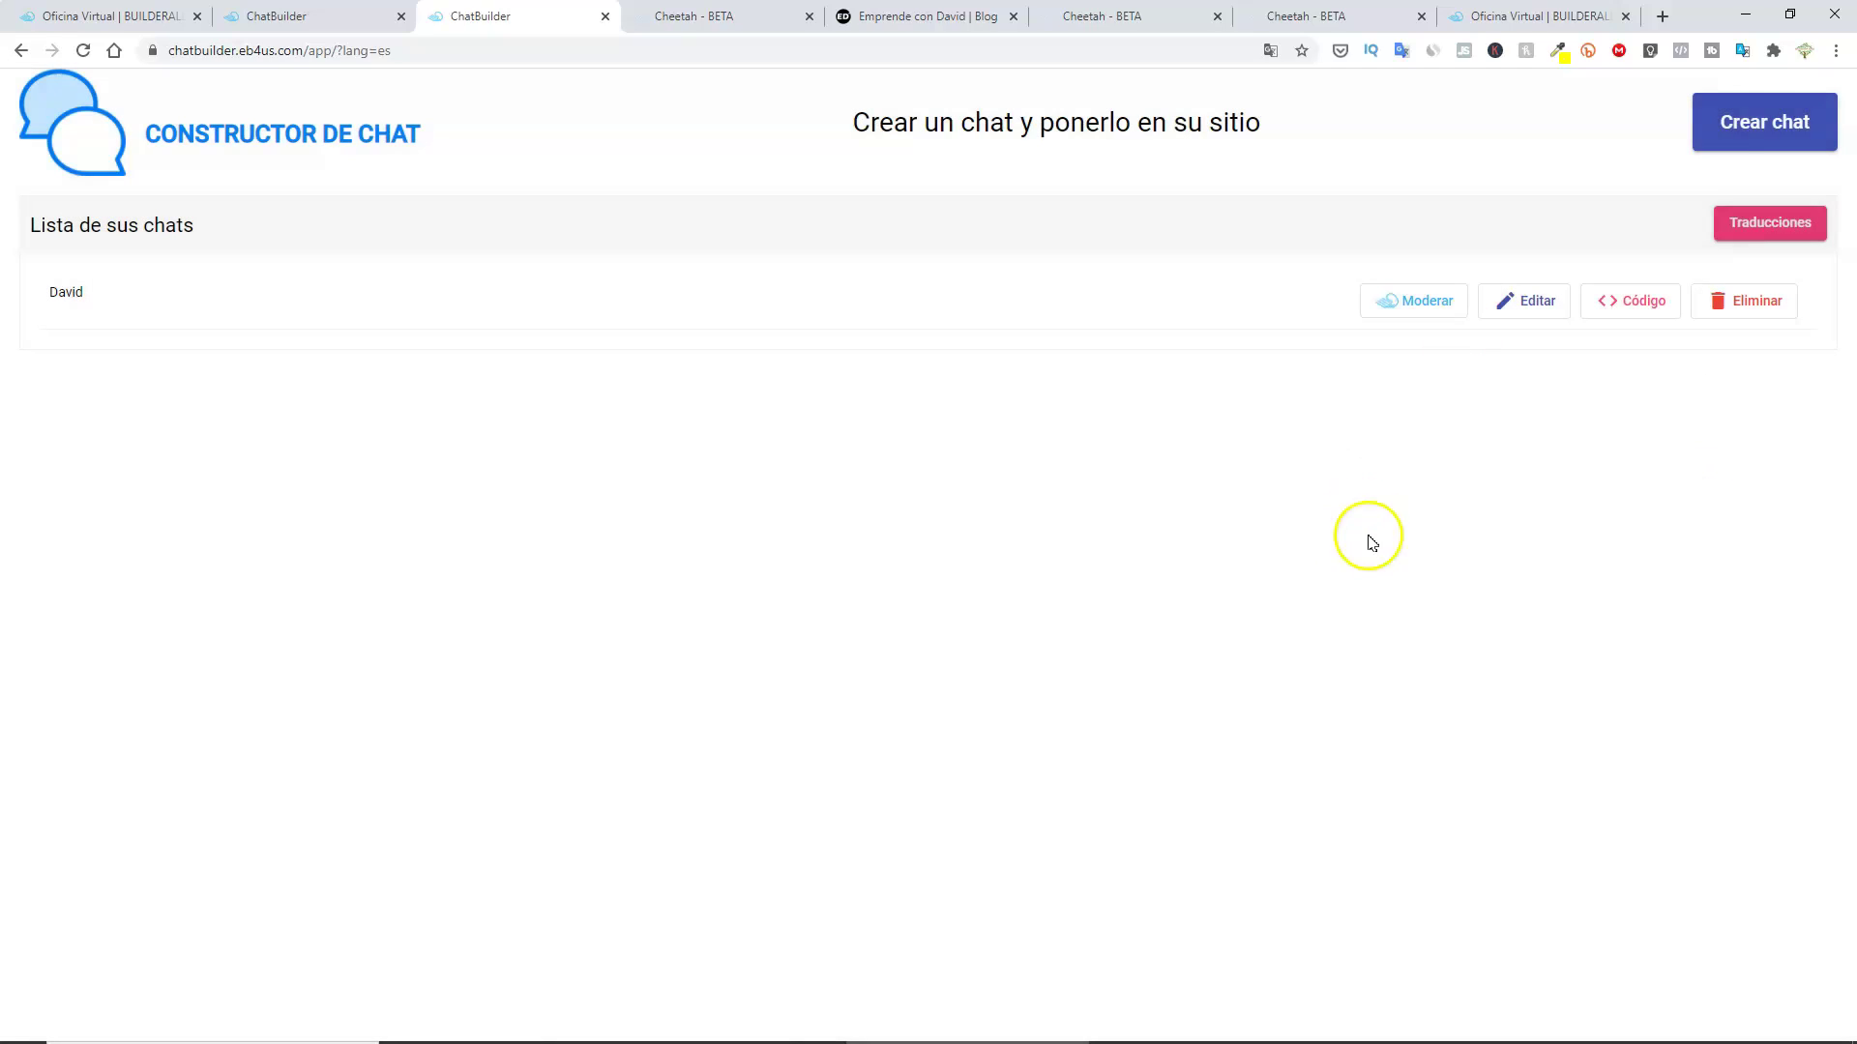
pyautogui.click(1767, 140)
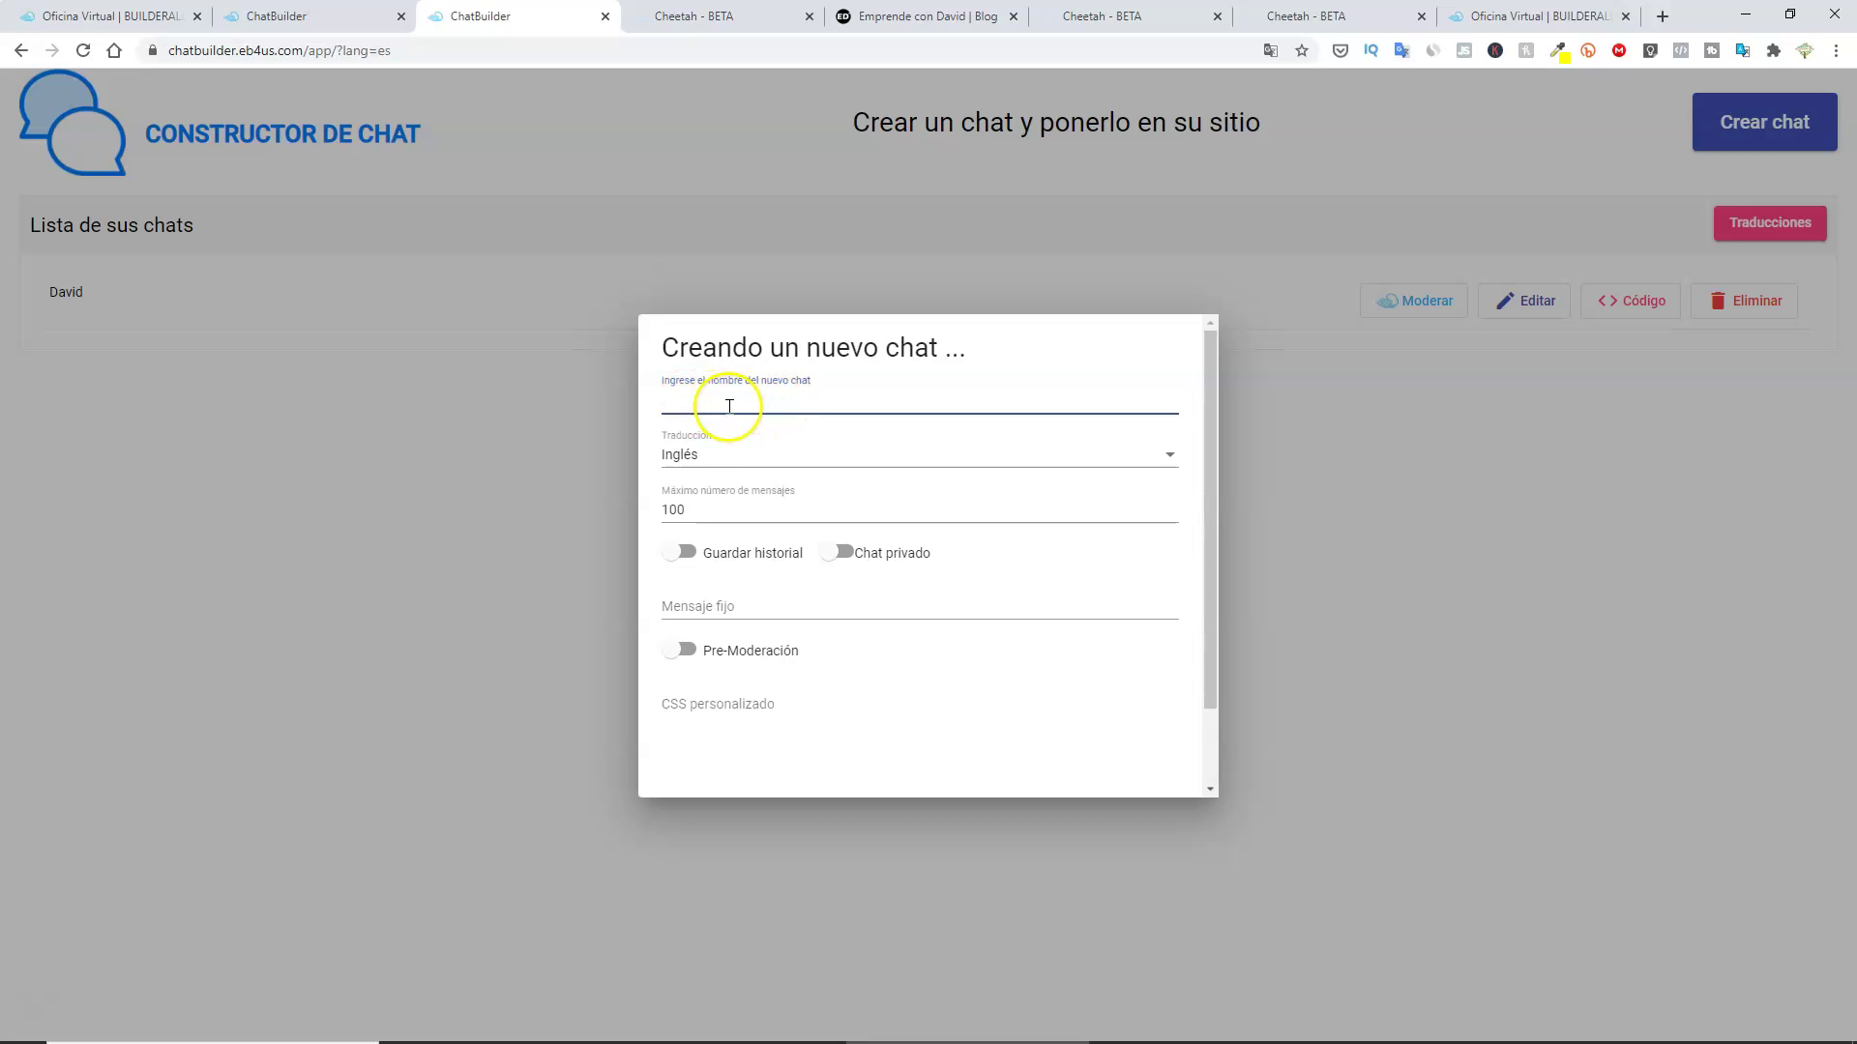
pyautogui.write('Prueba')
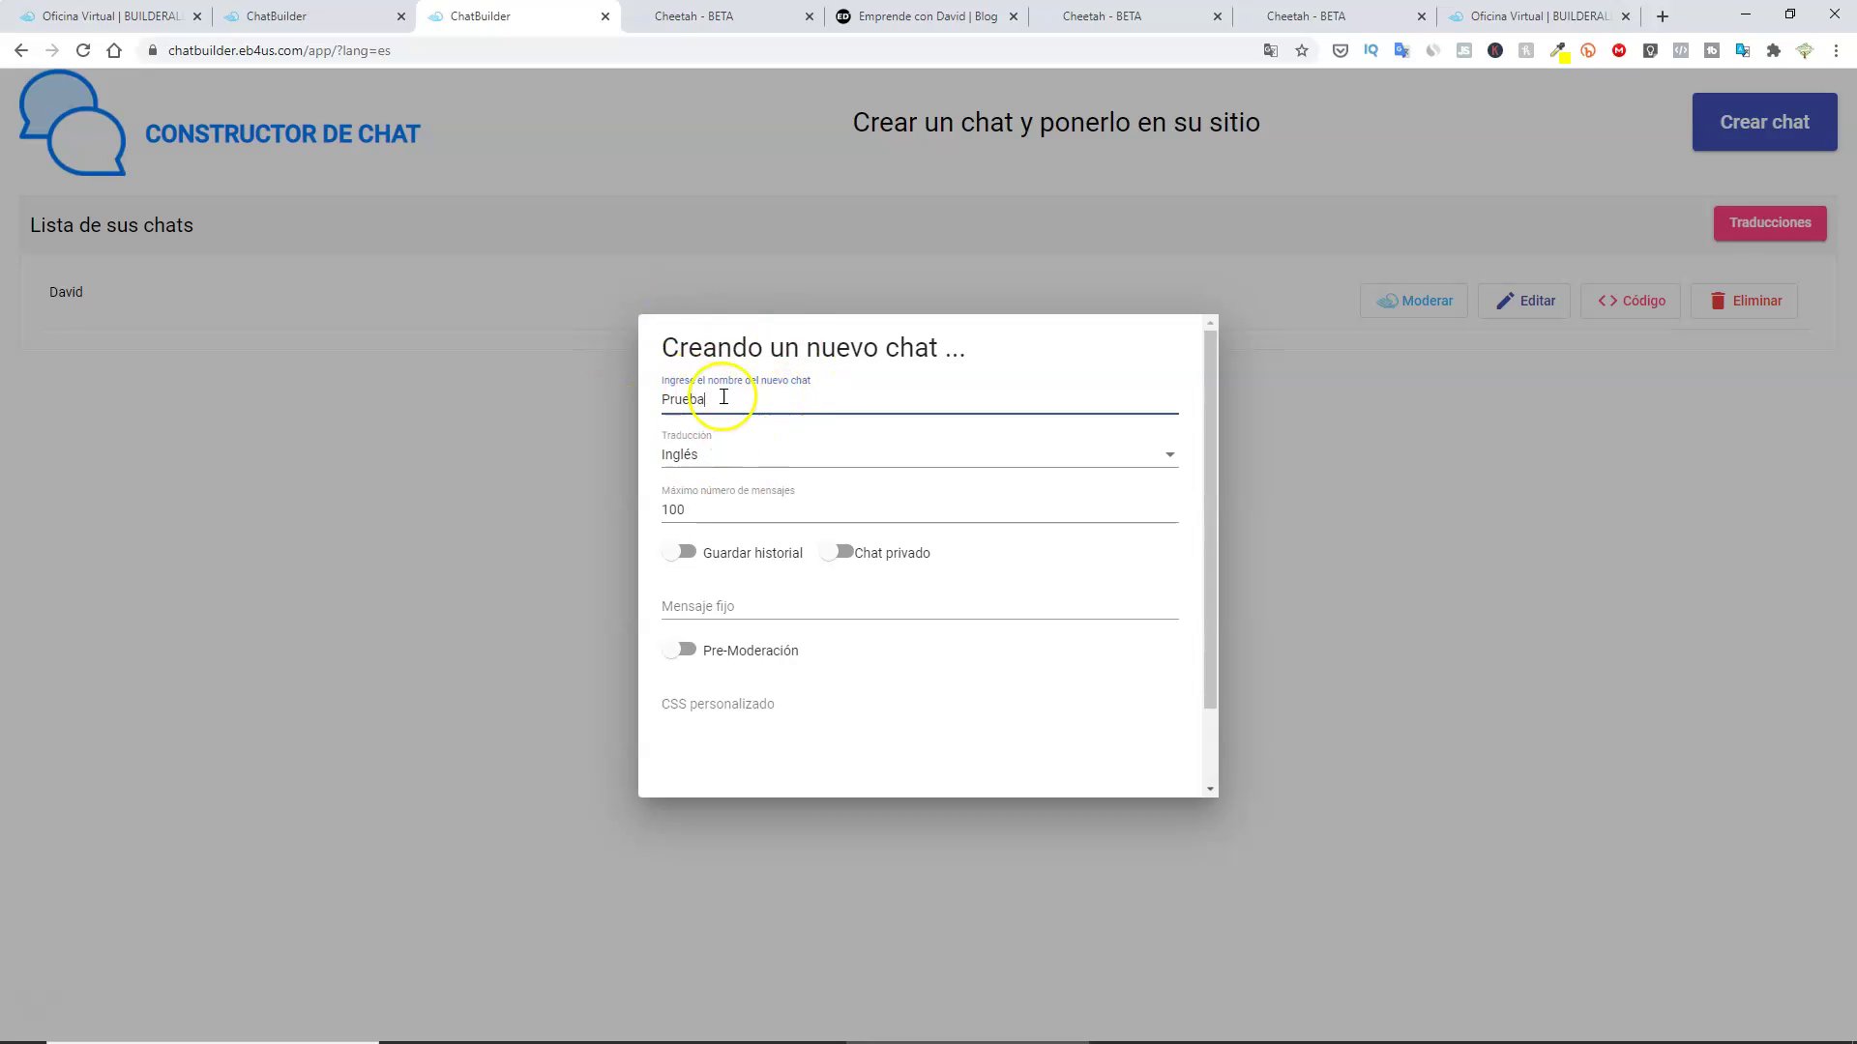
pyautogui.click(729, 449)
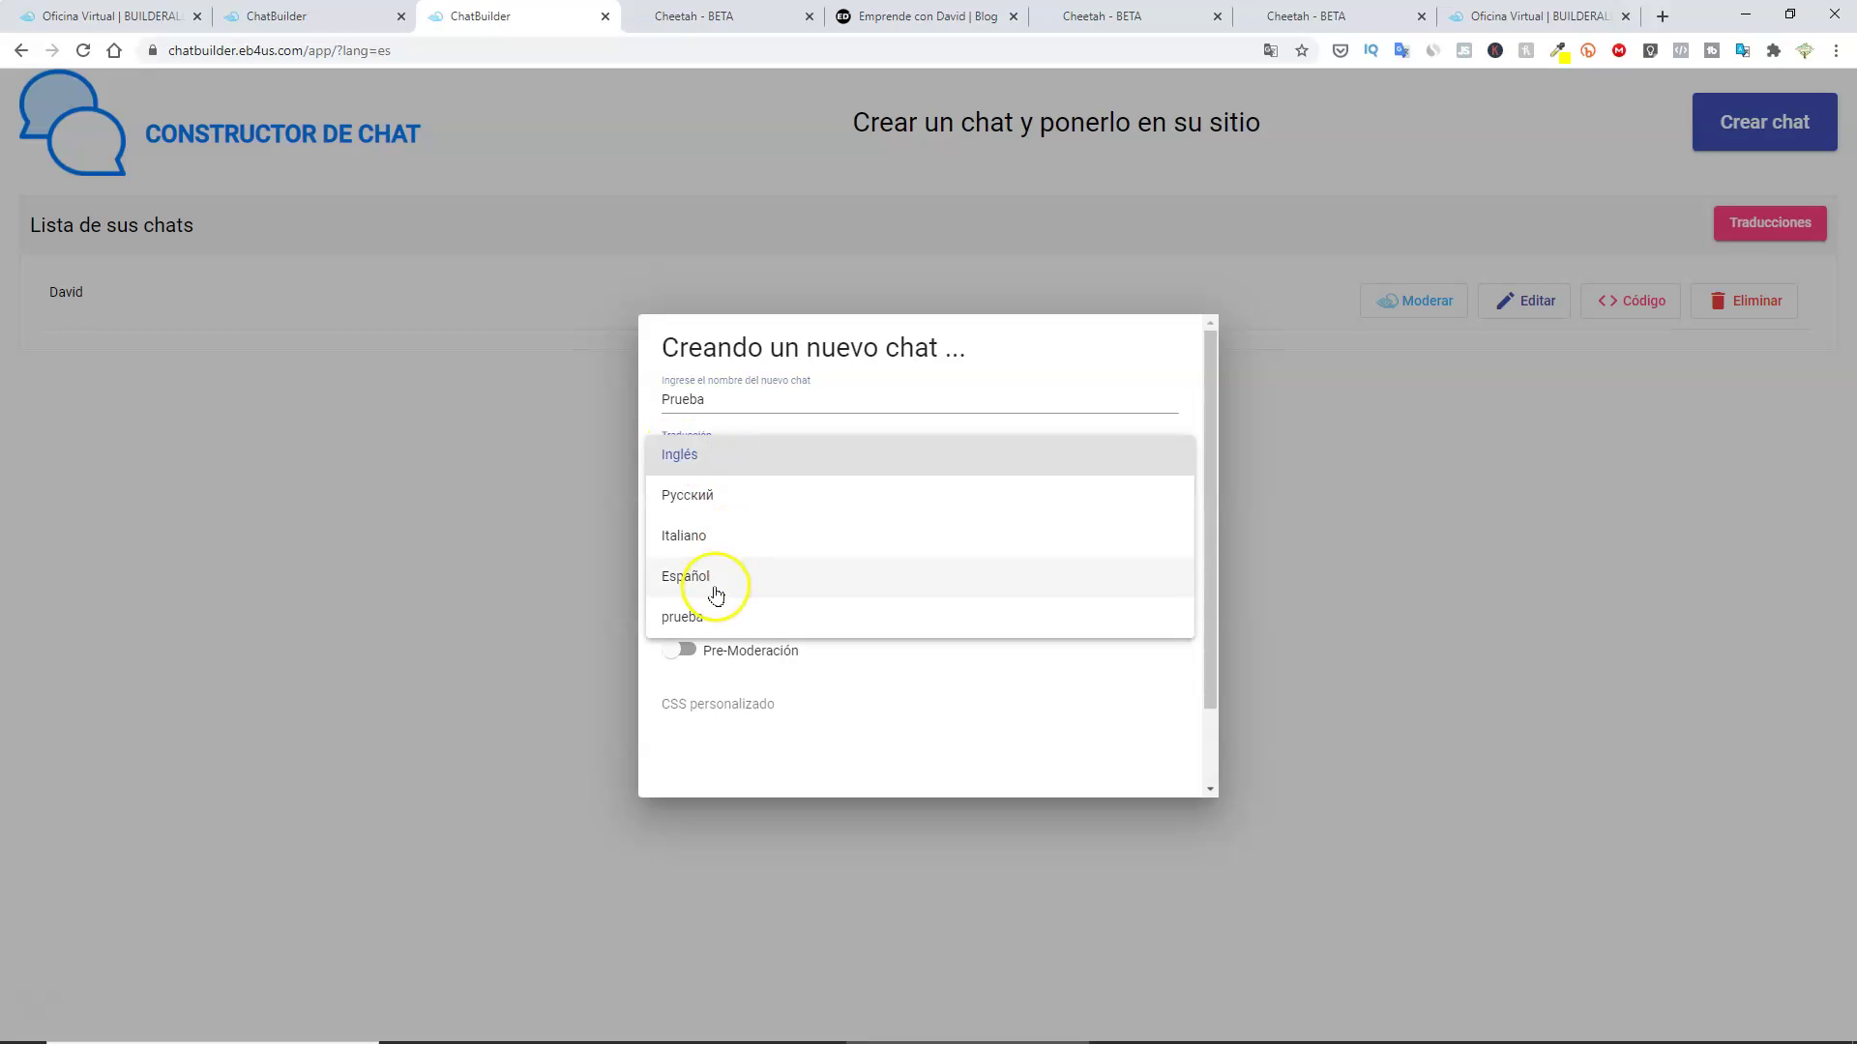
pyautogui.click(686, 620)
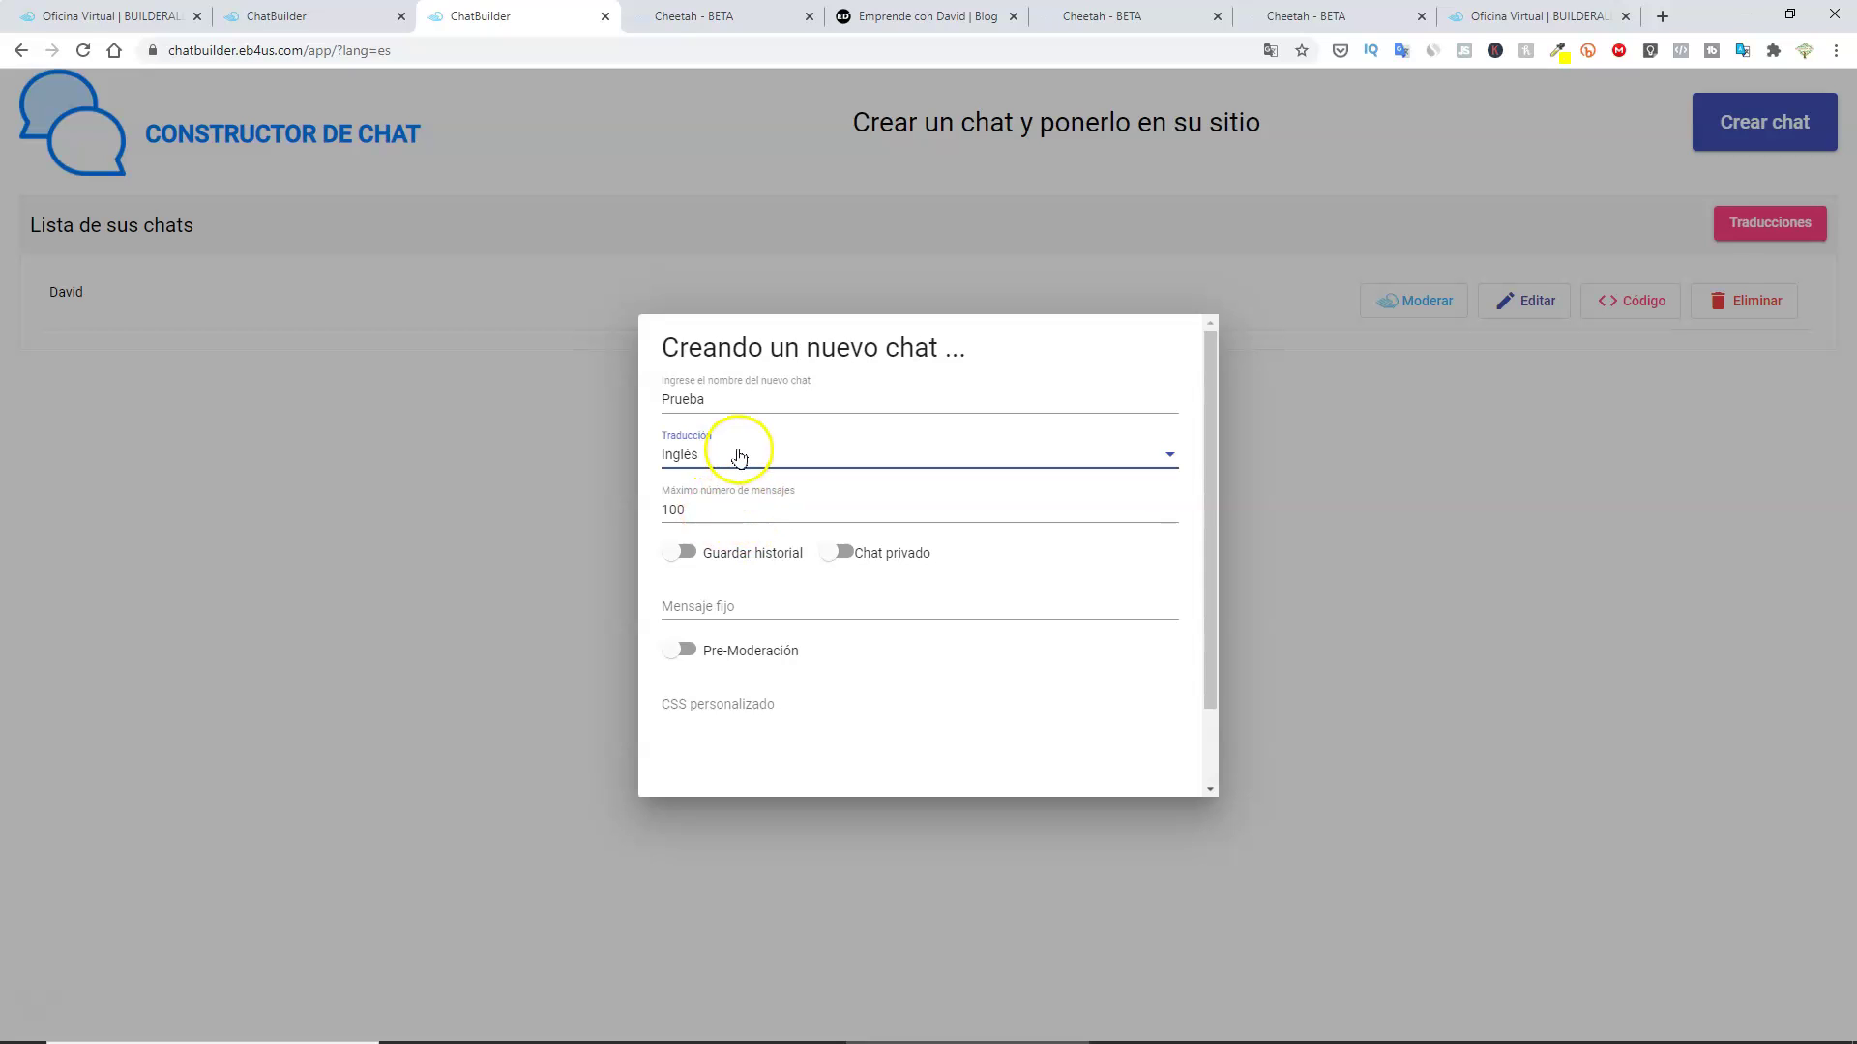
pyautogui.click(739, 457)
pyautogui.click(710, 457)
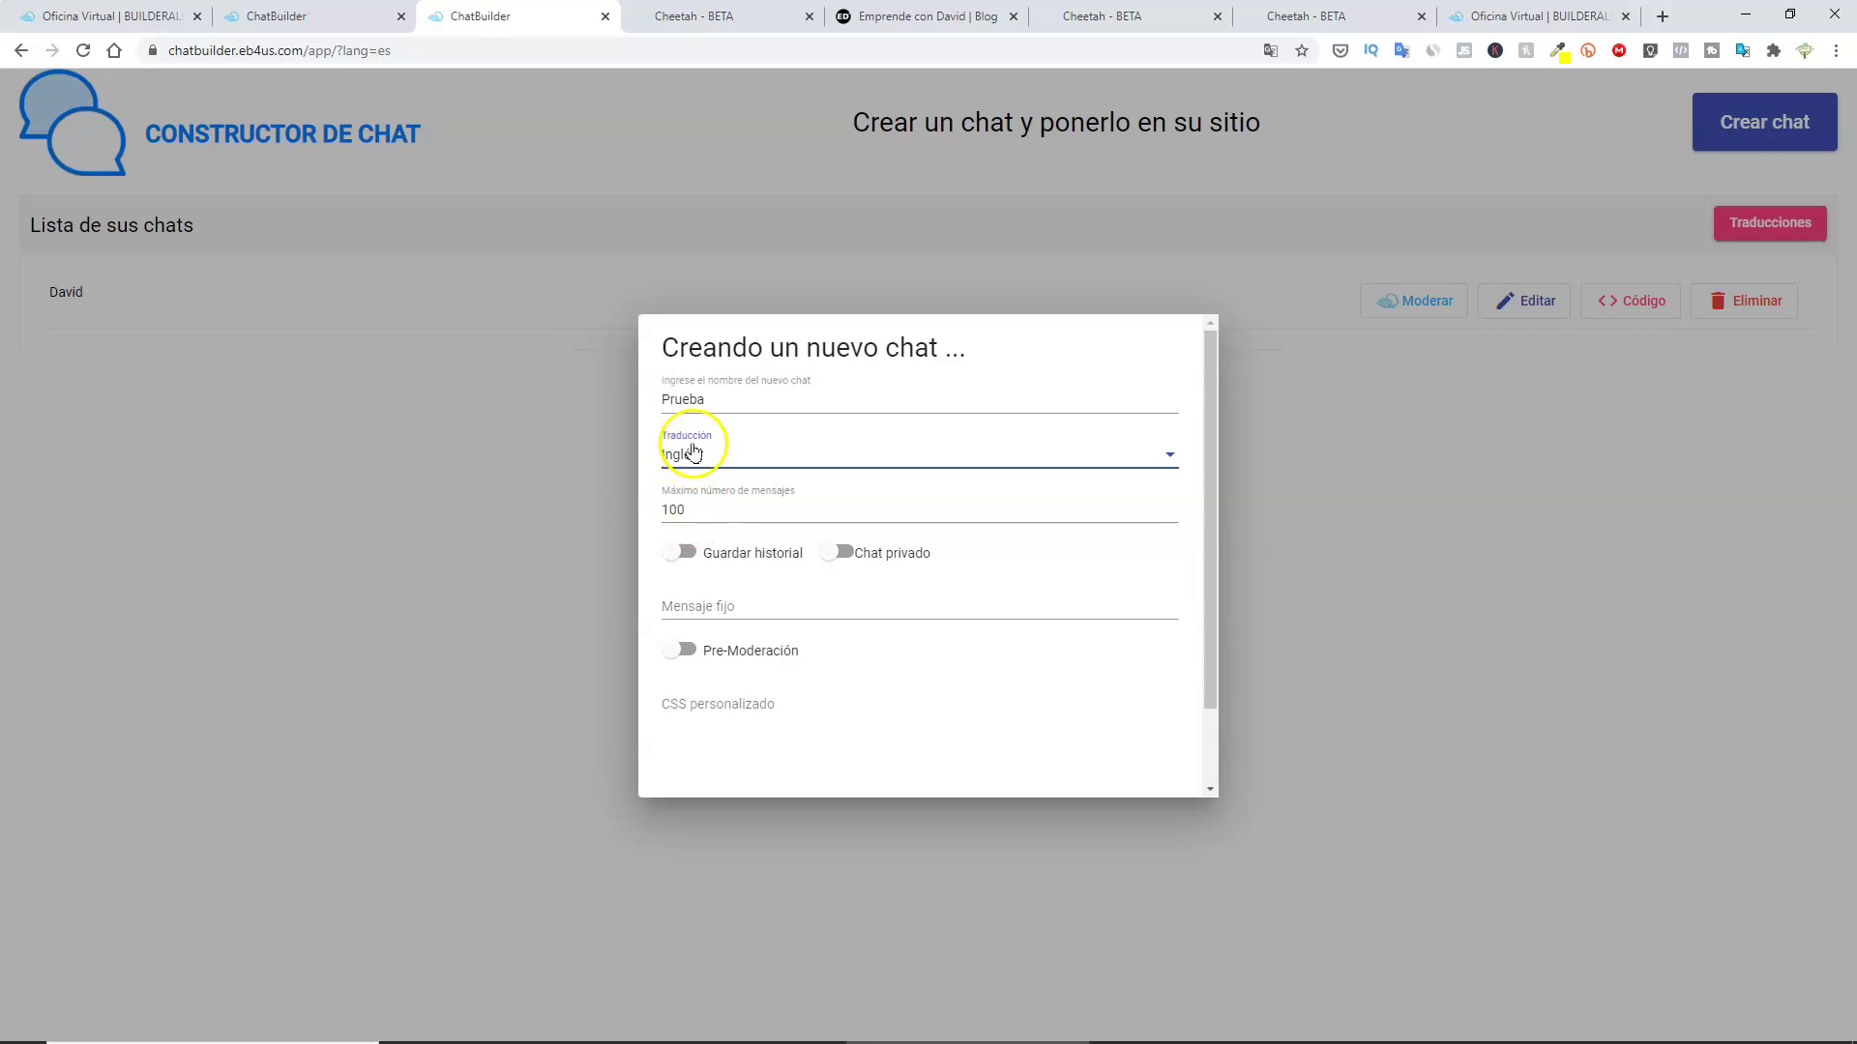
pyautogui.click(692, 462)
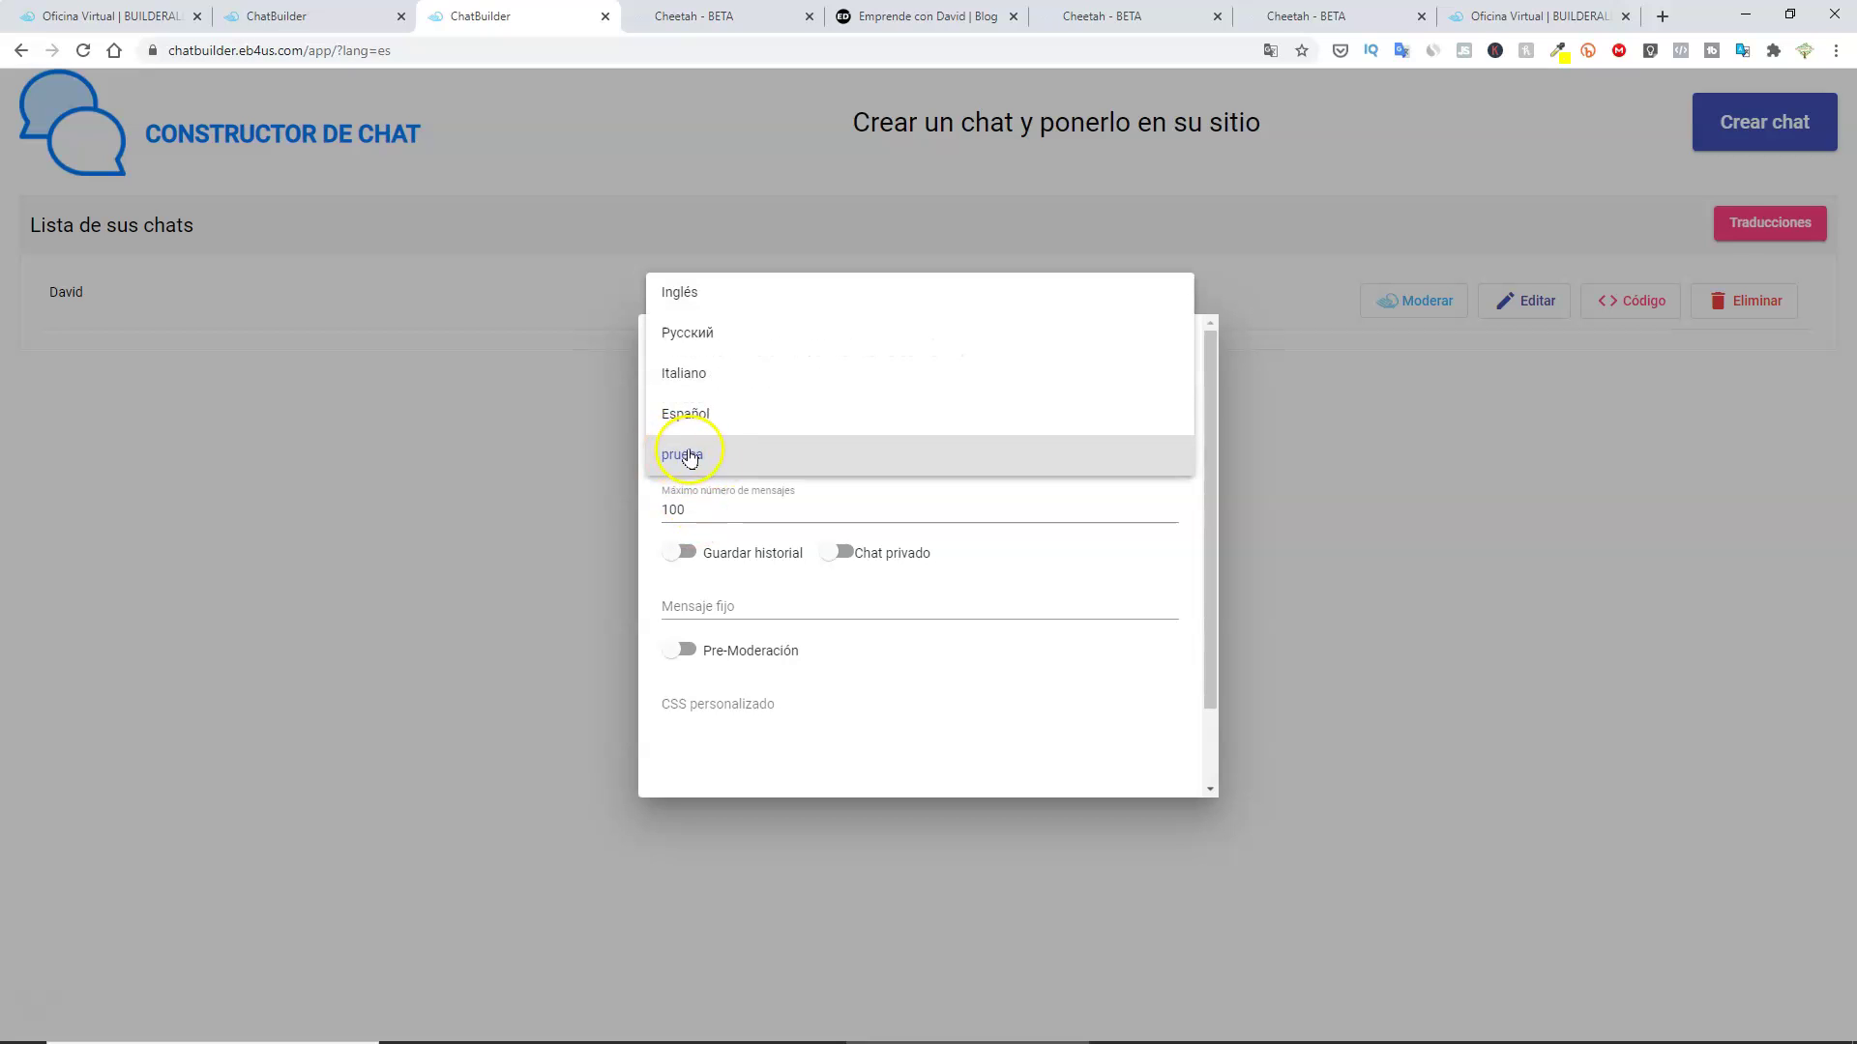
pyautogui.click(687, 455)
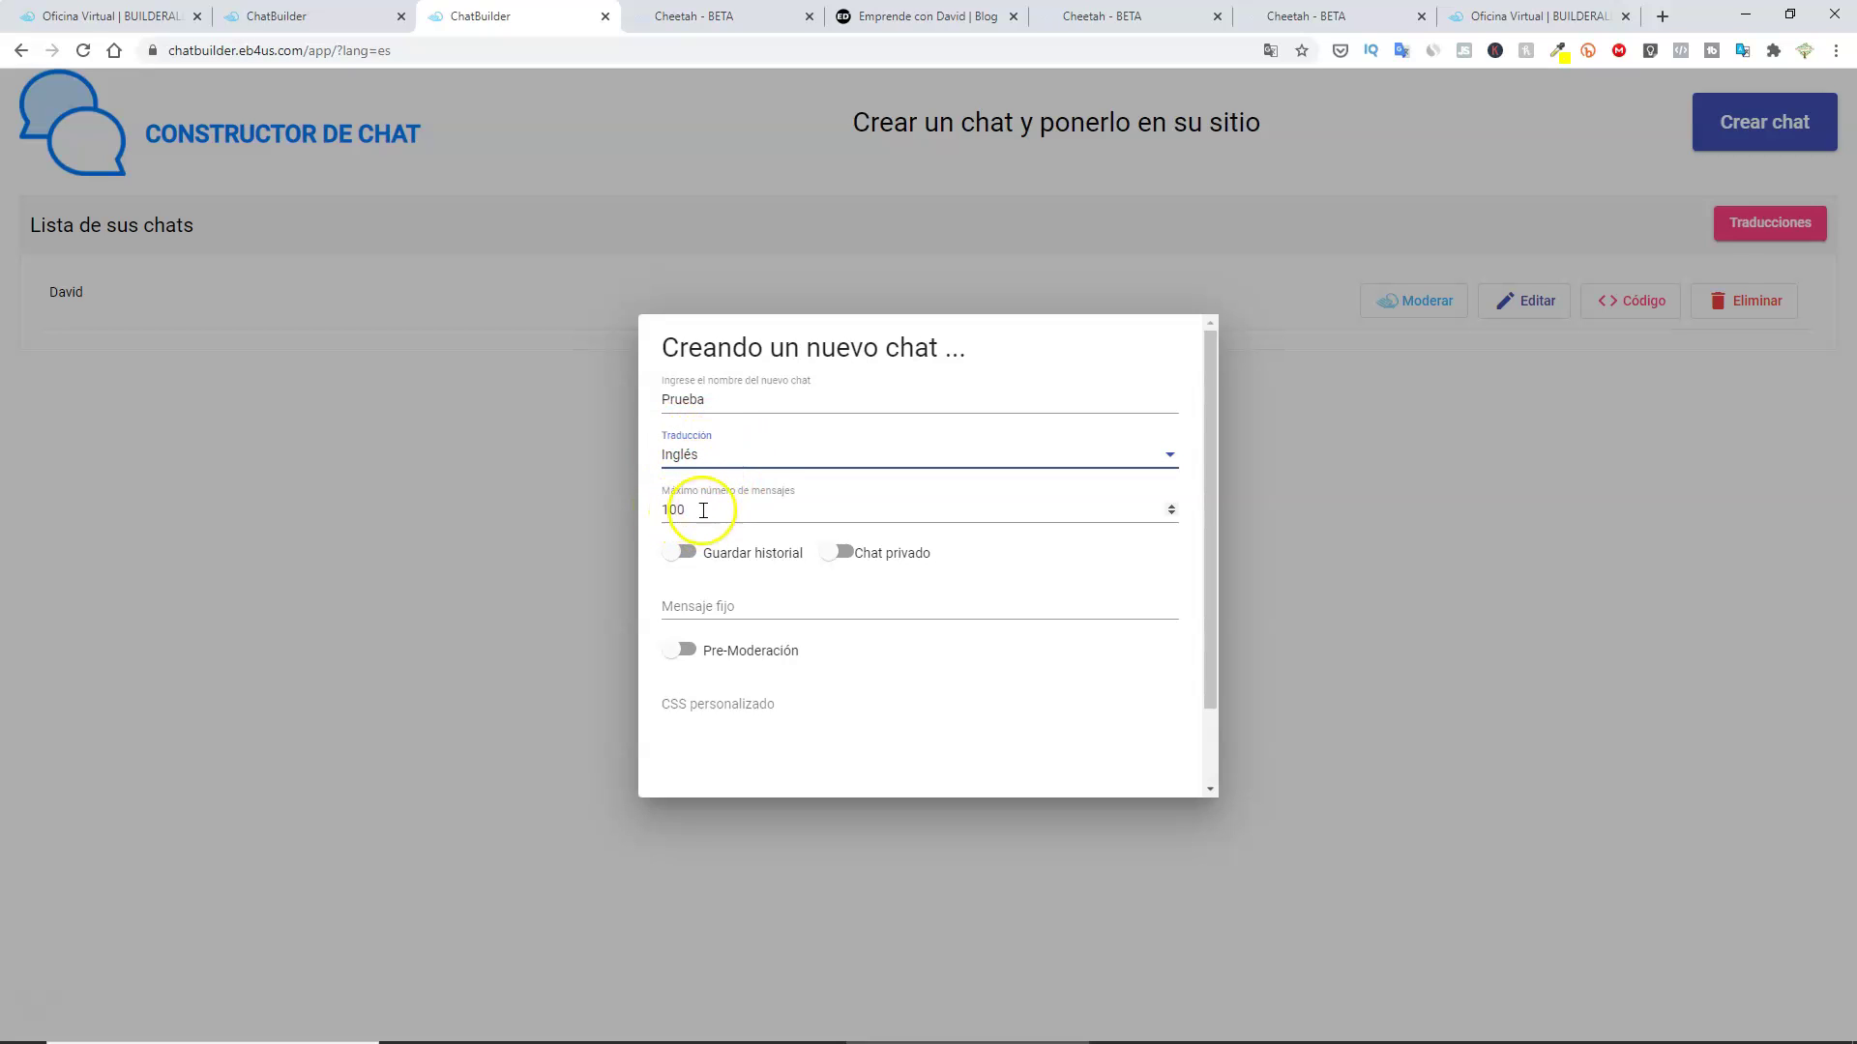
# Set a 10000-message limit, save history, paste the welcome message and turn pre-moderation off.
pyautogui.click(883, 511)
pyautogui.click(1170, 507)
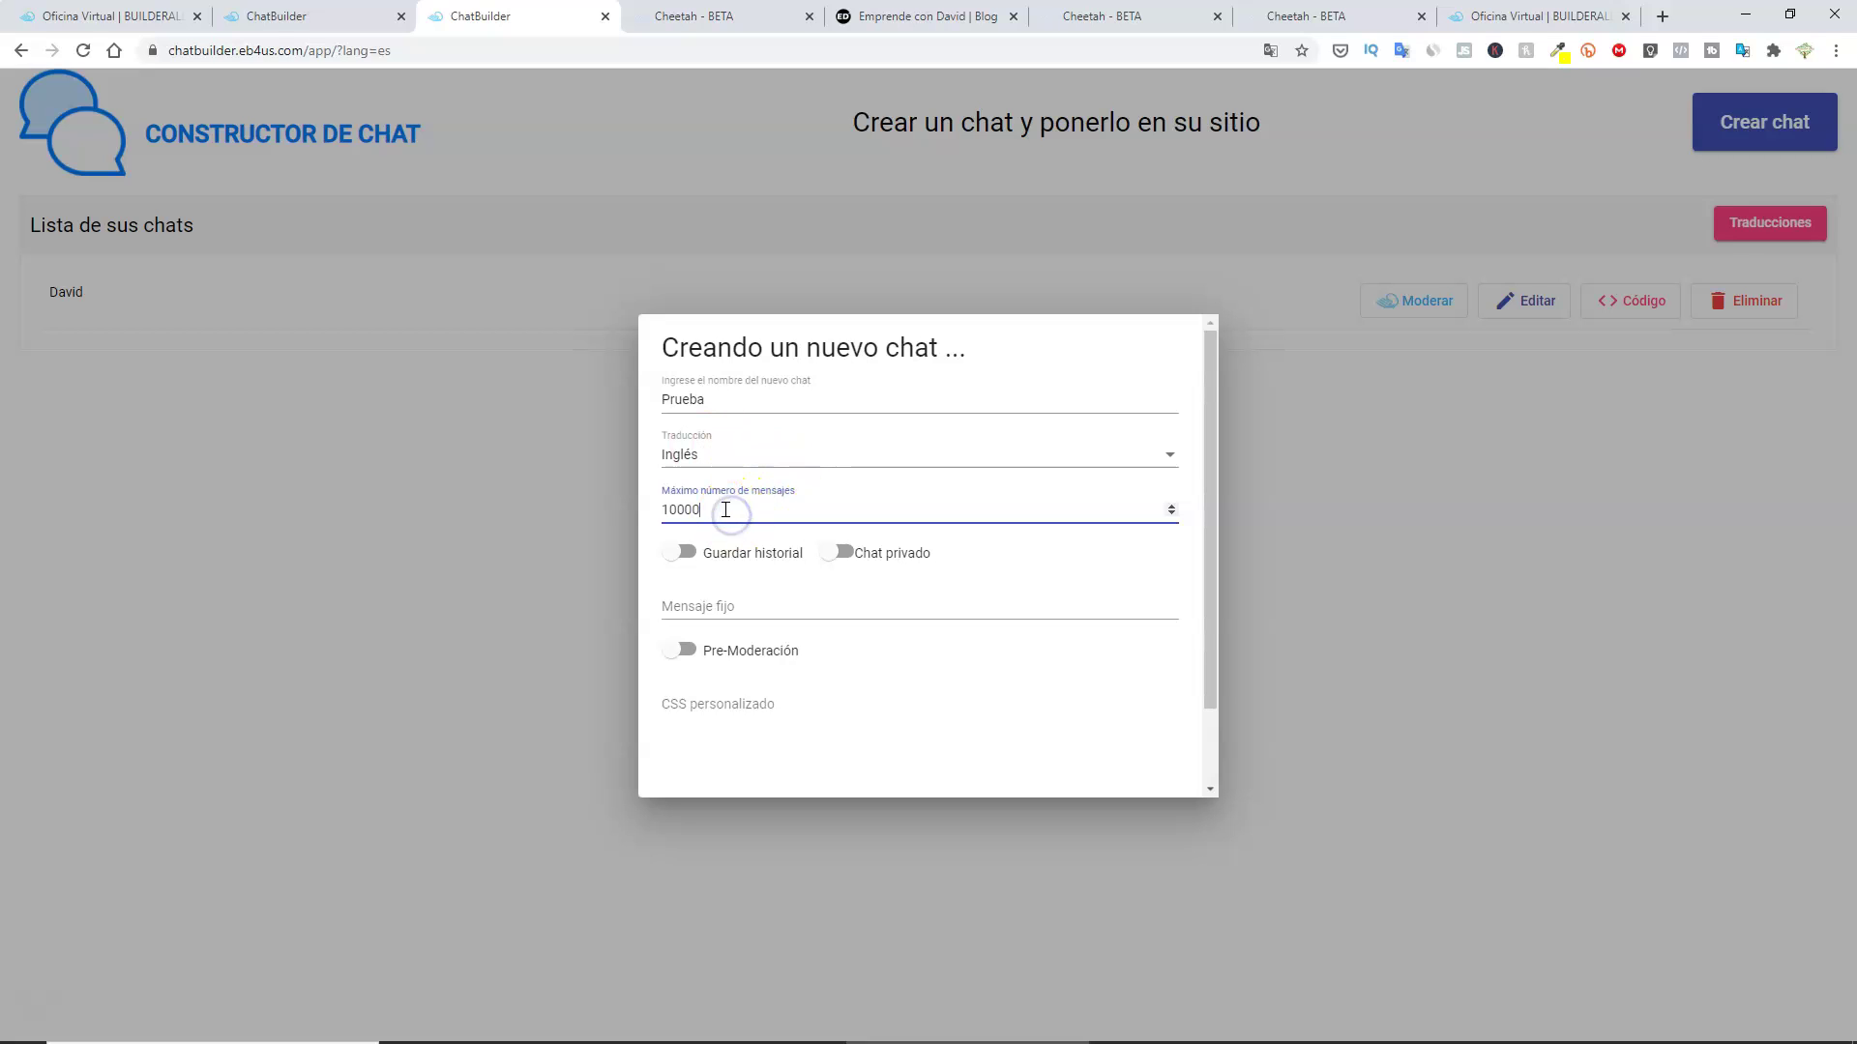
pyautogui.click(676, 557)
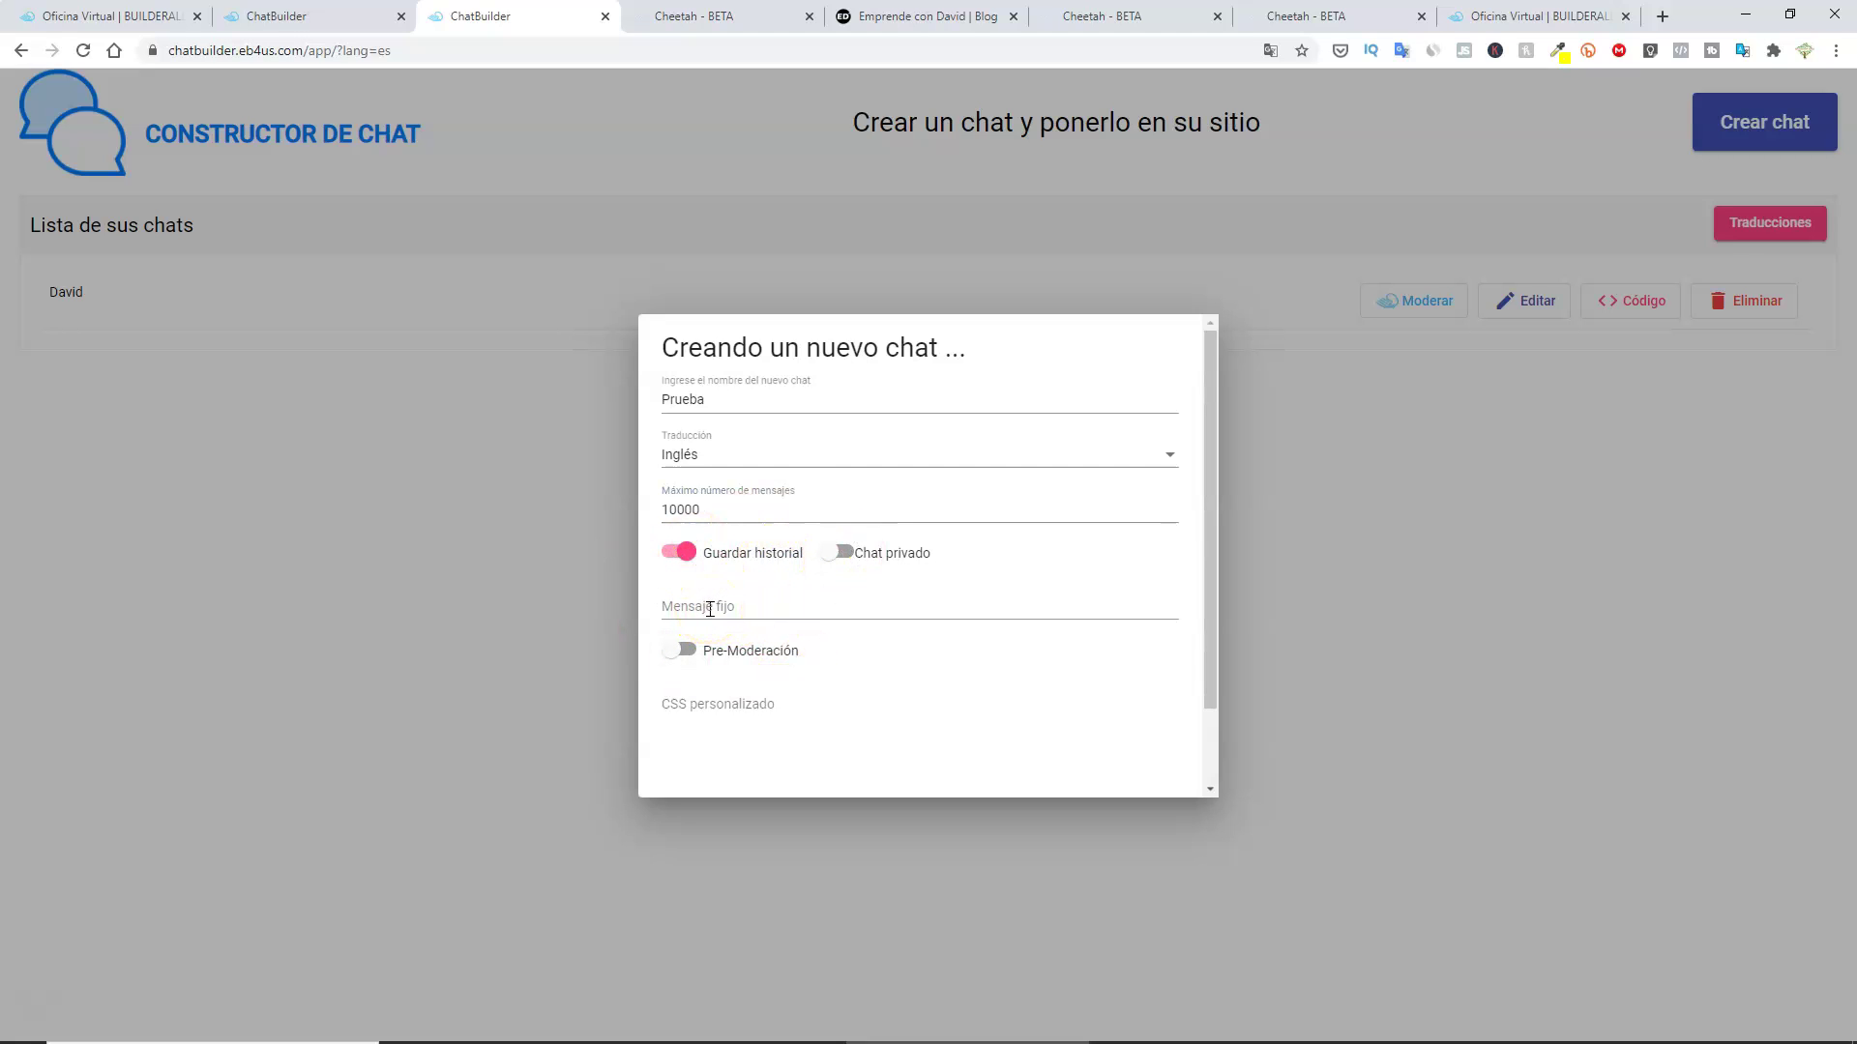
pyautogui.click(710, 610)
pyautogui.write('Bienvenido a Emprende con David')
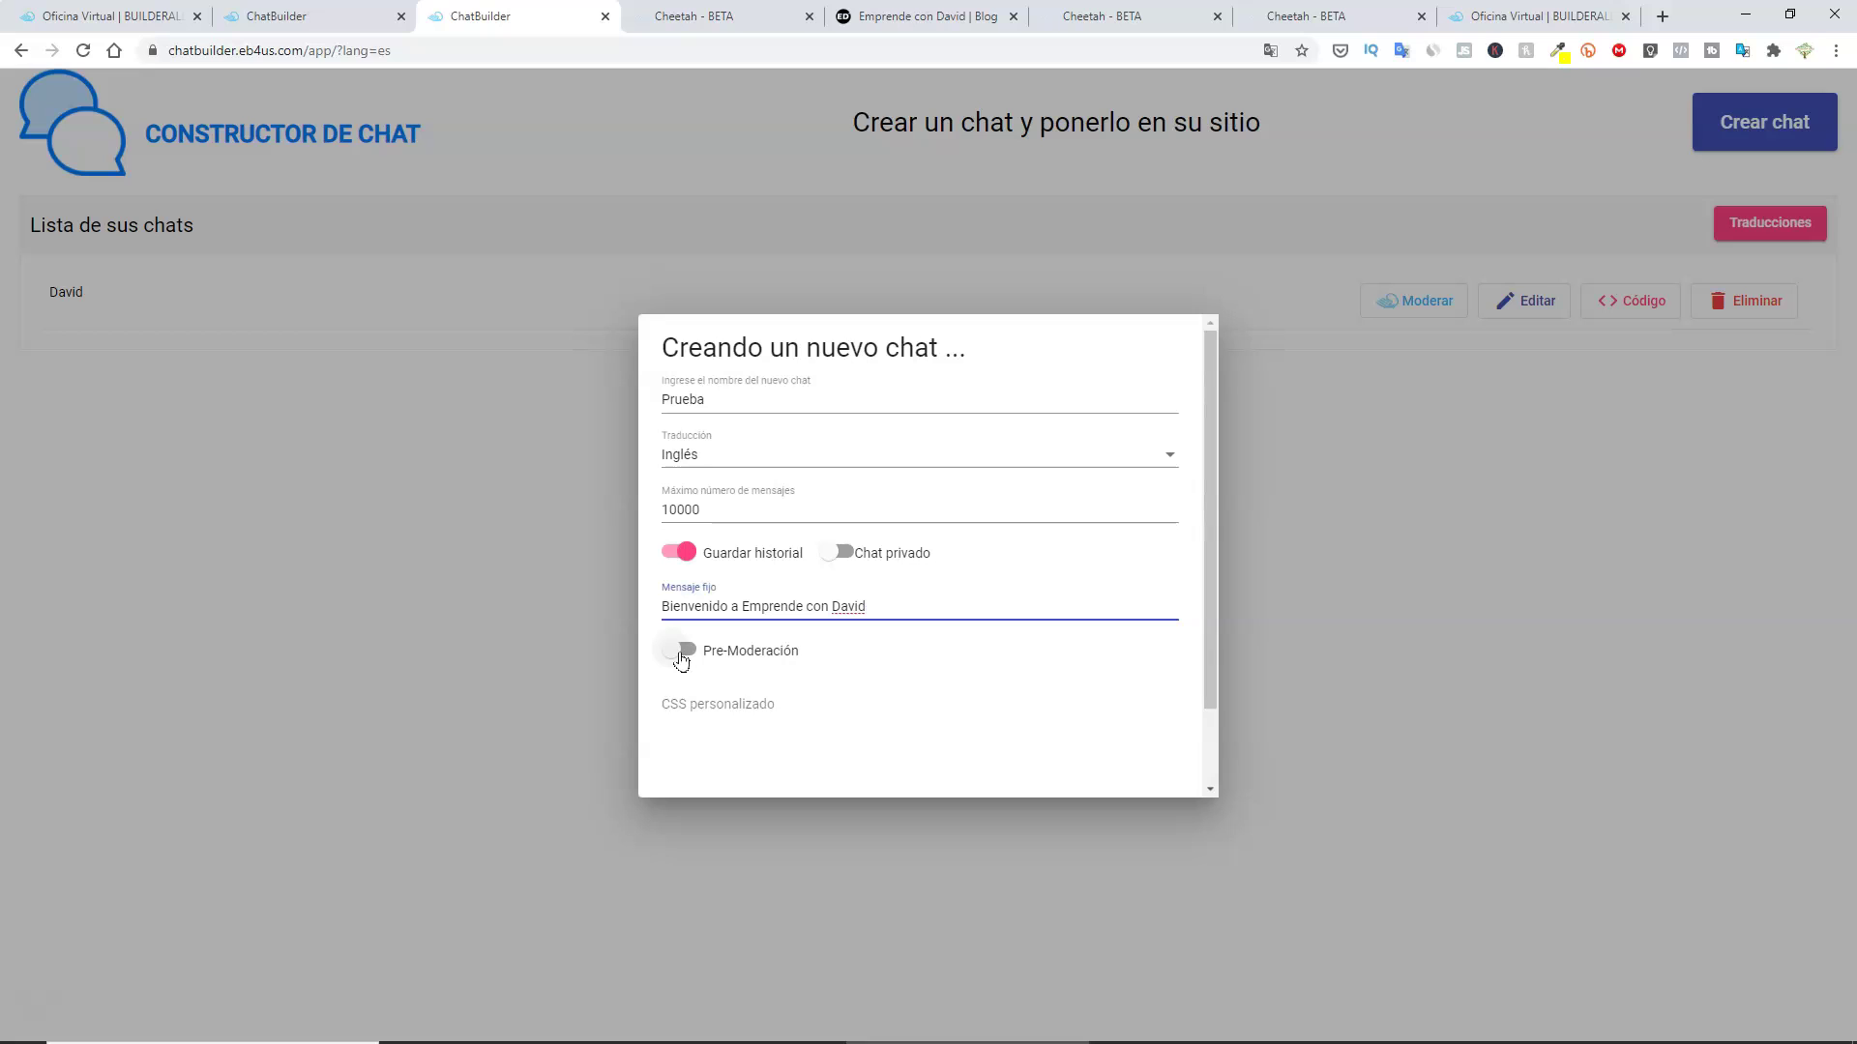
pyautogui.click(682, 654)
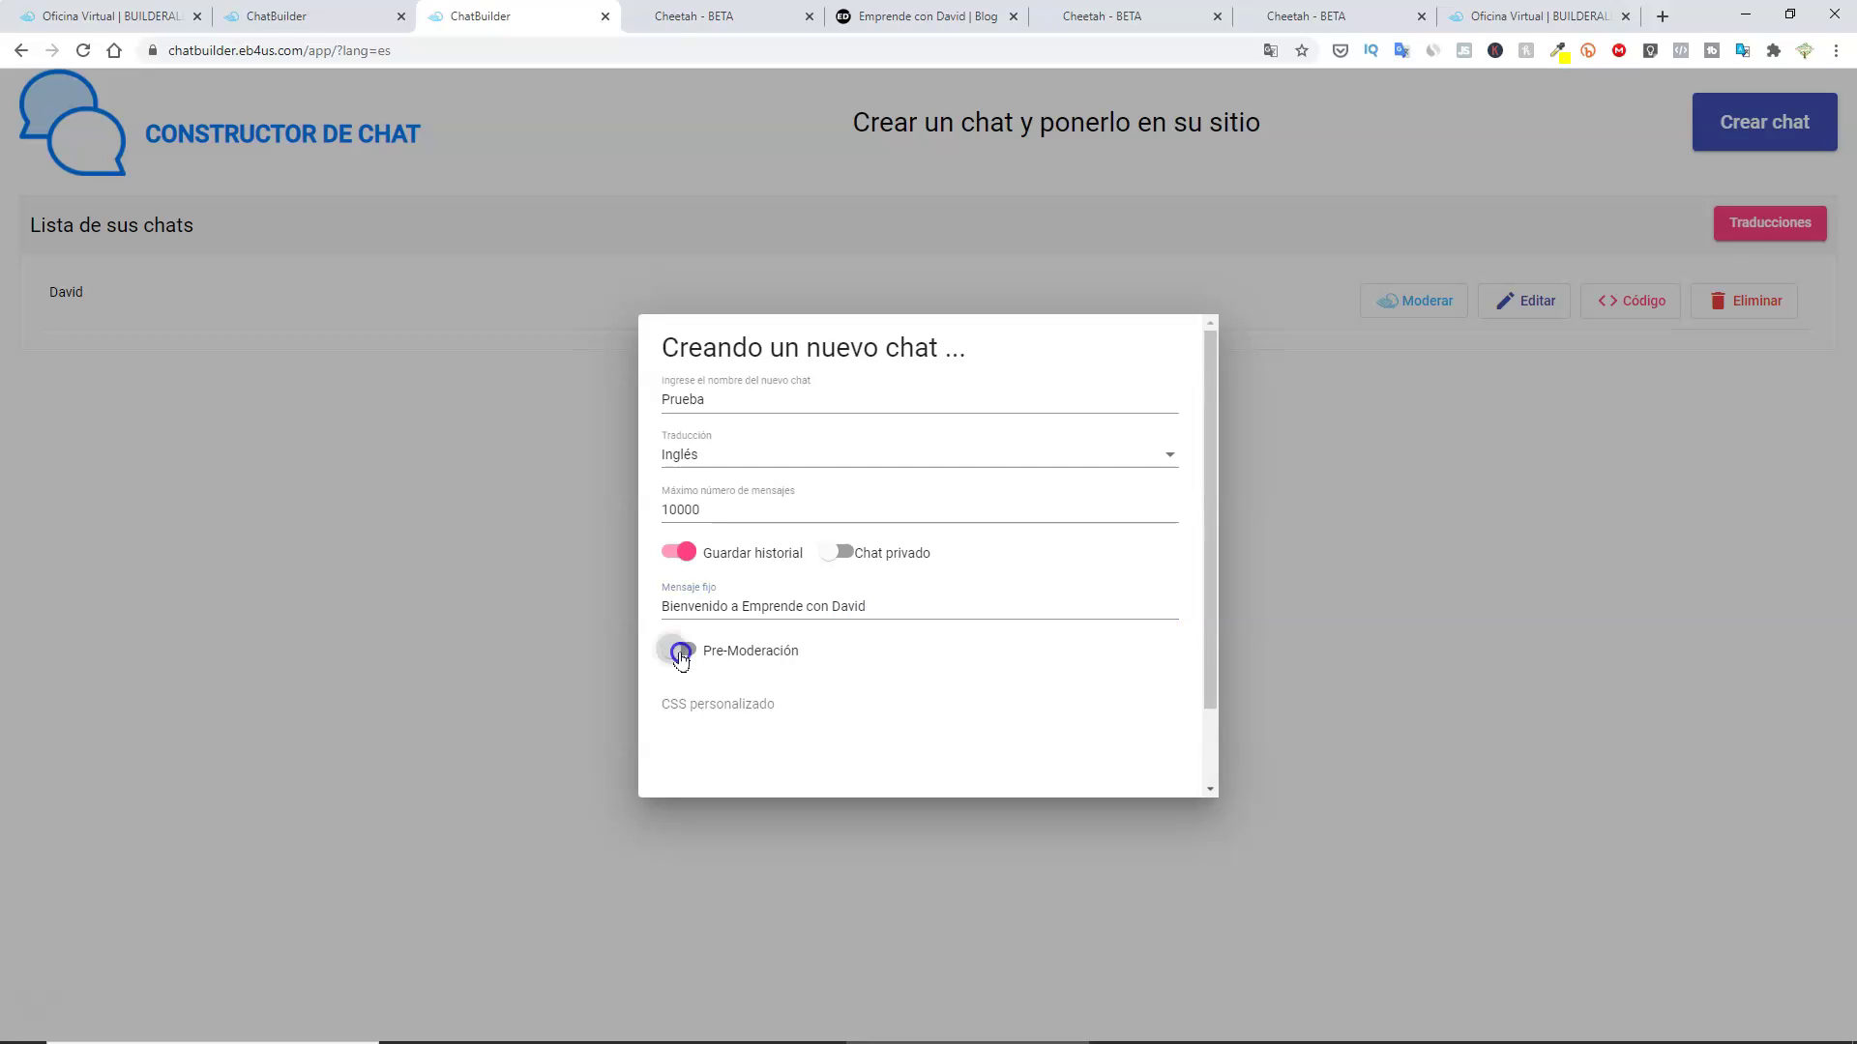
pyautogui.click(754, 724)
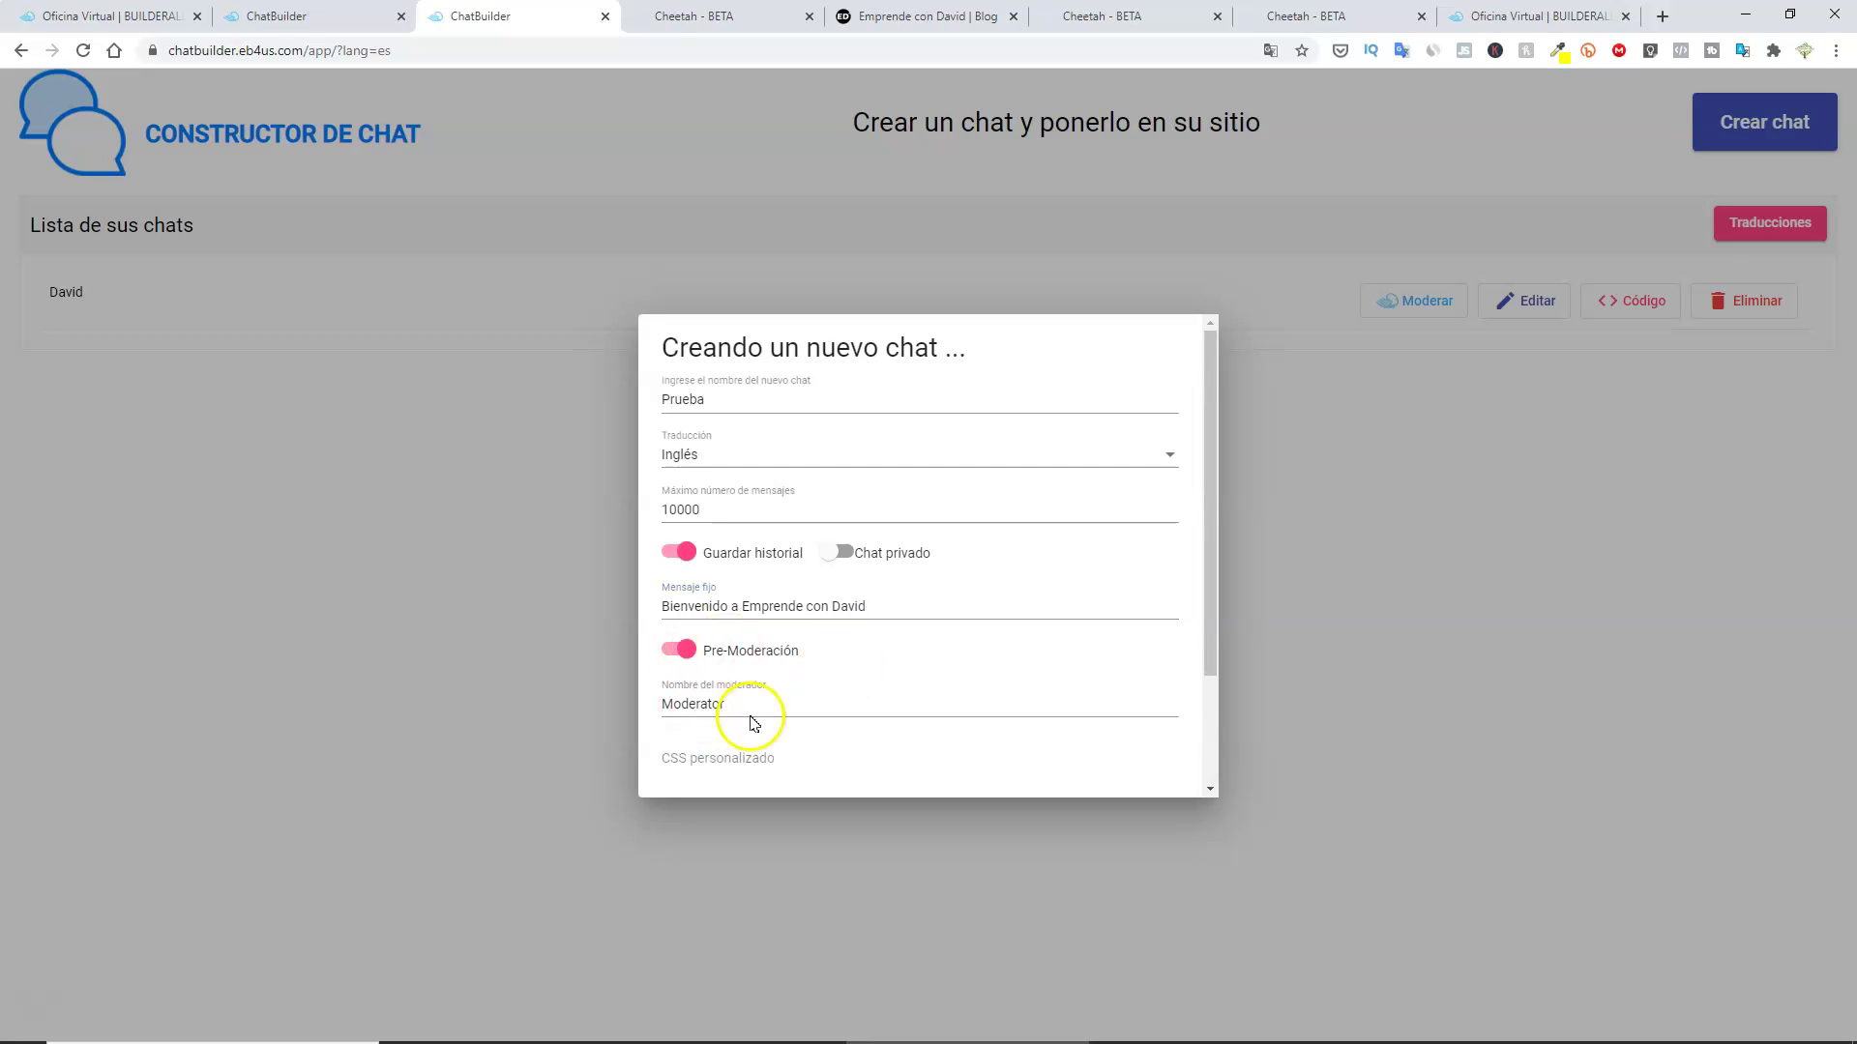
pyautogui.click(684, 650)
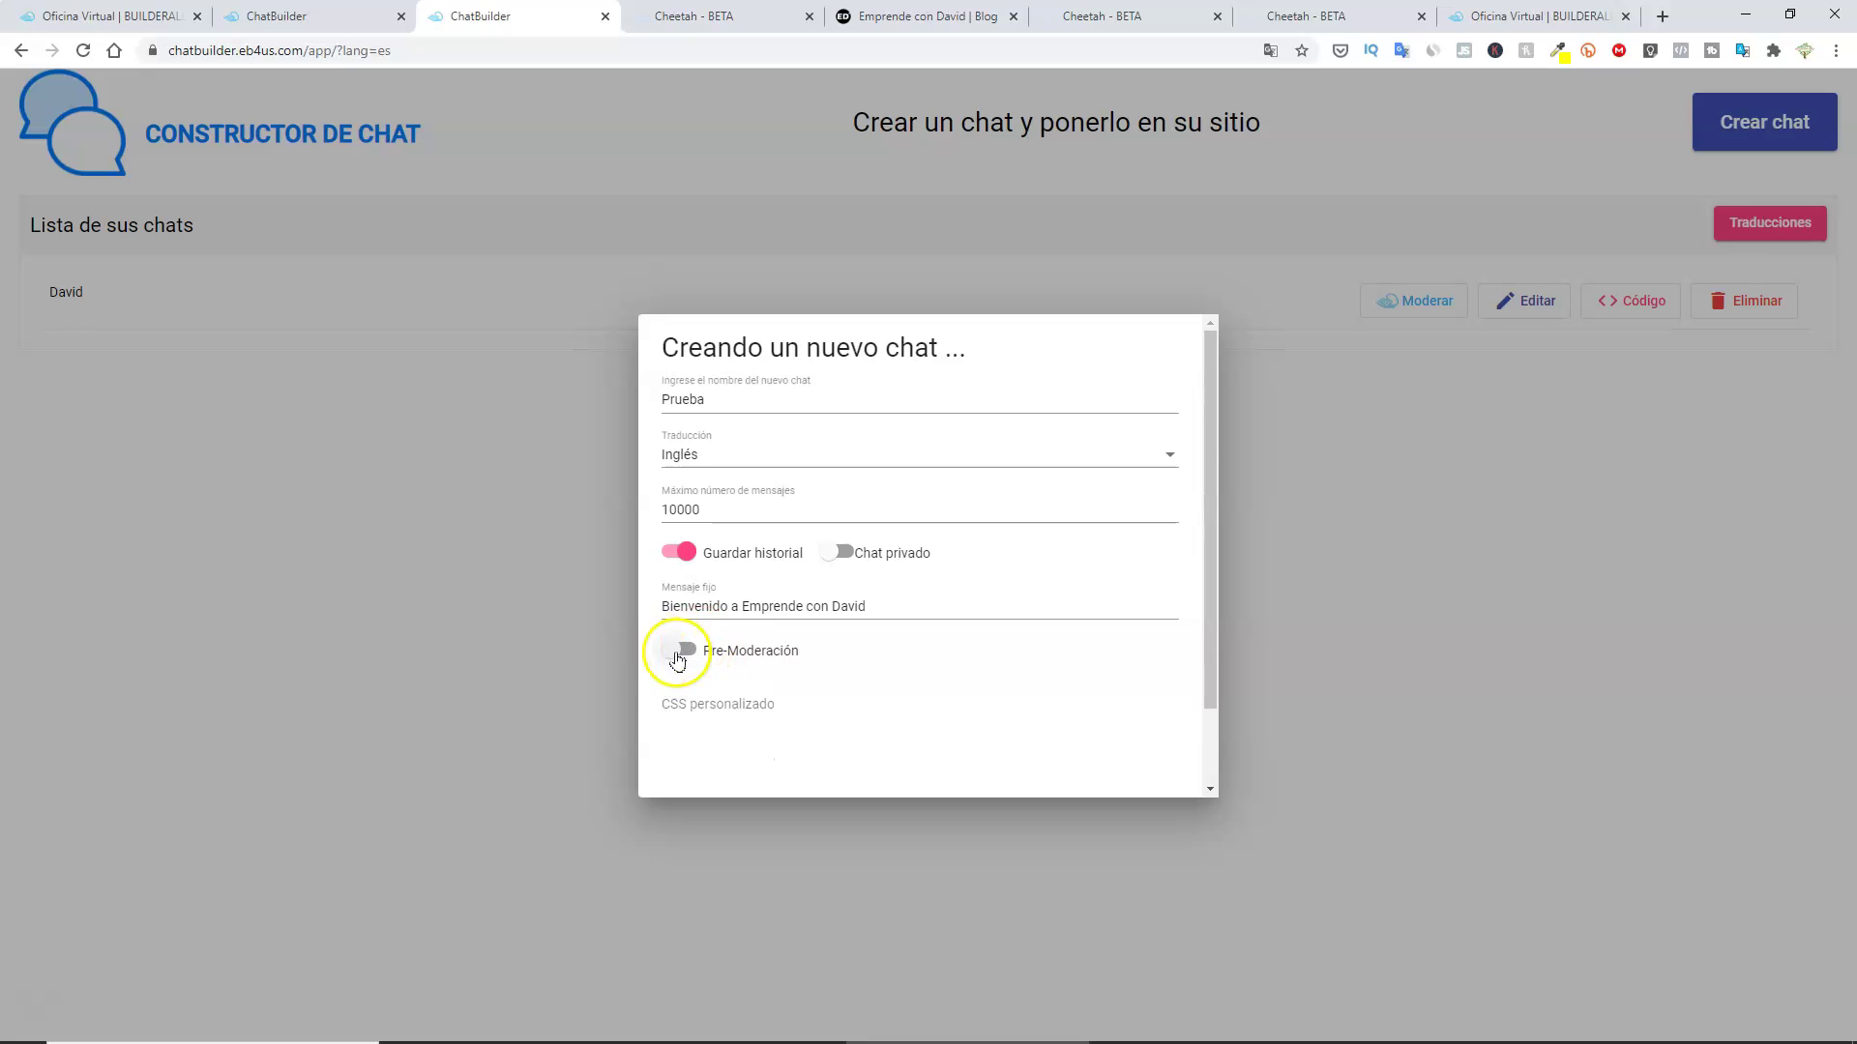
pyautogui.scroll(-1, 774, 667)
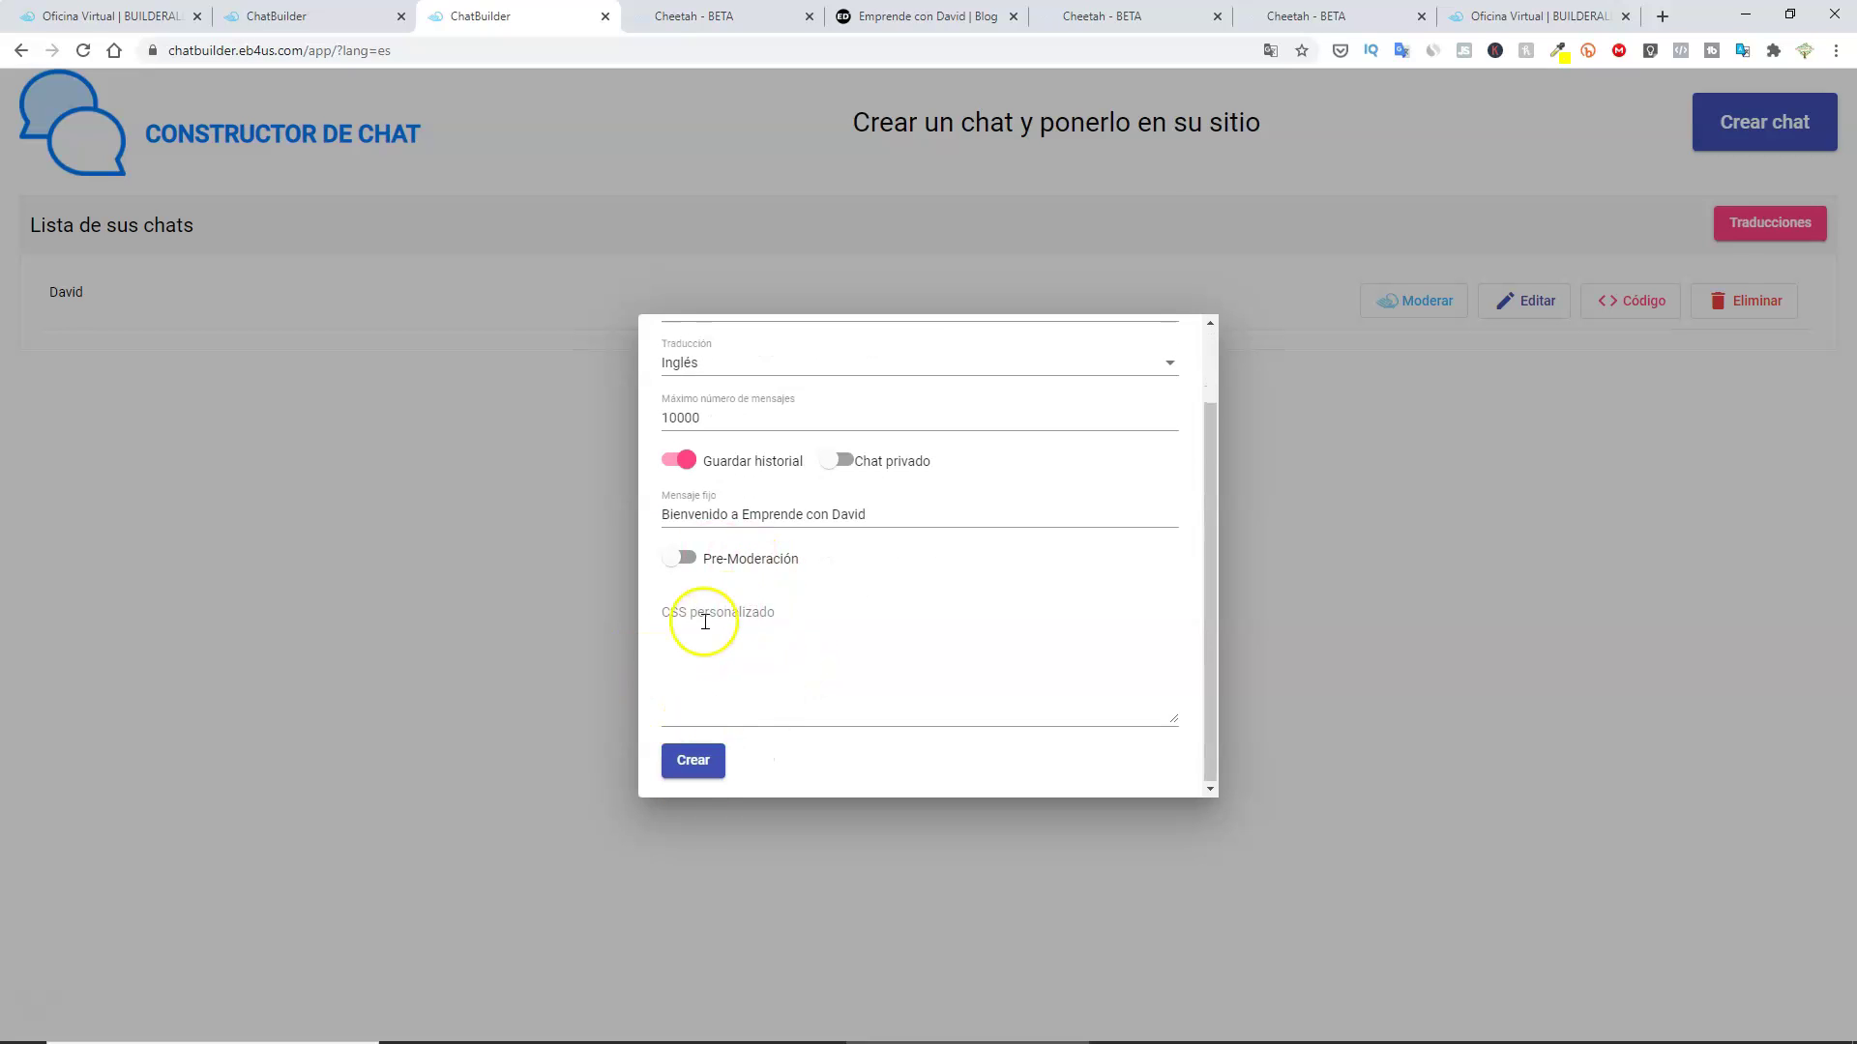
# Save the Prueba chat and load its direct link in a new browser tab.
pyautogui.click(692, 764)
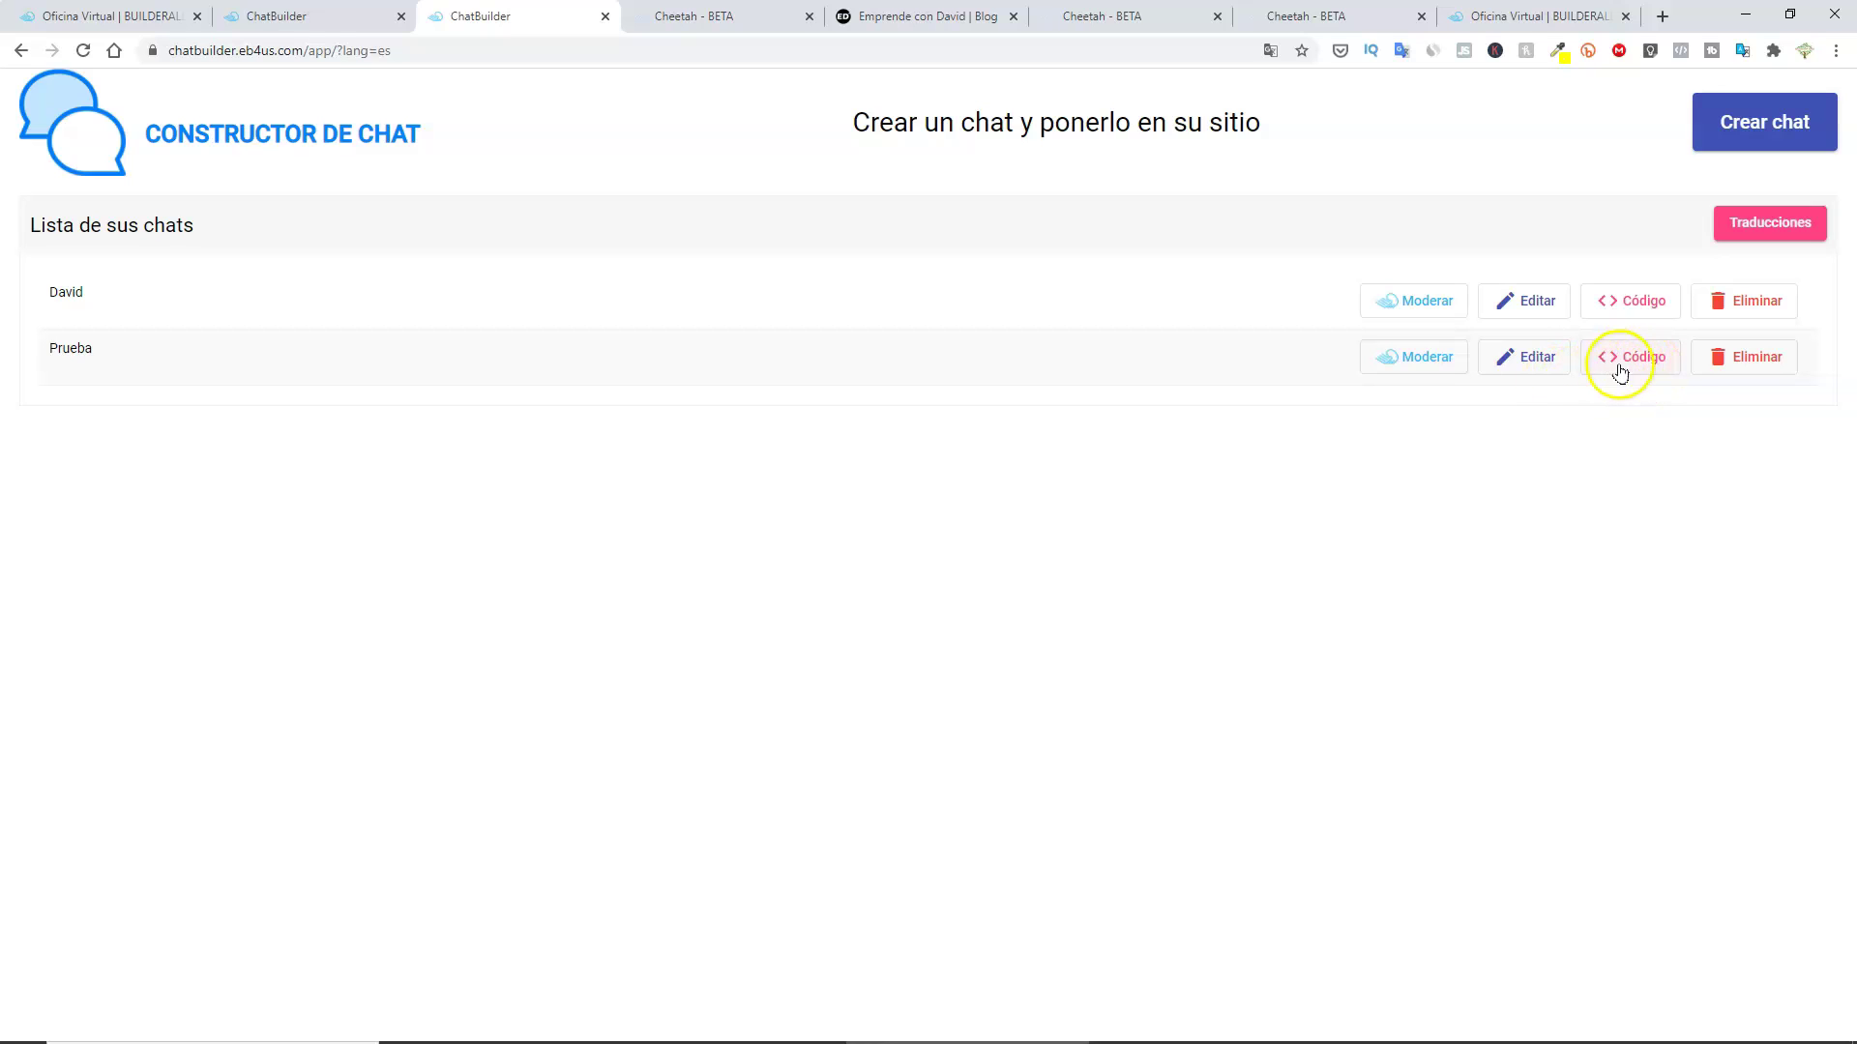
pyautogui.click(1641, 359)
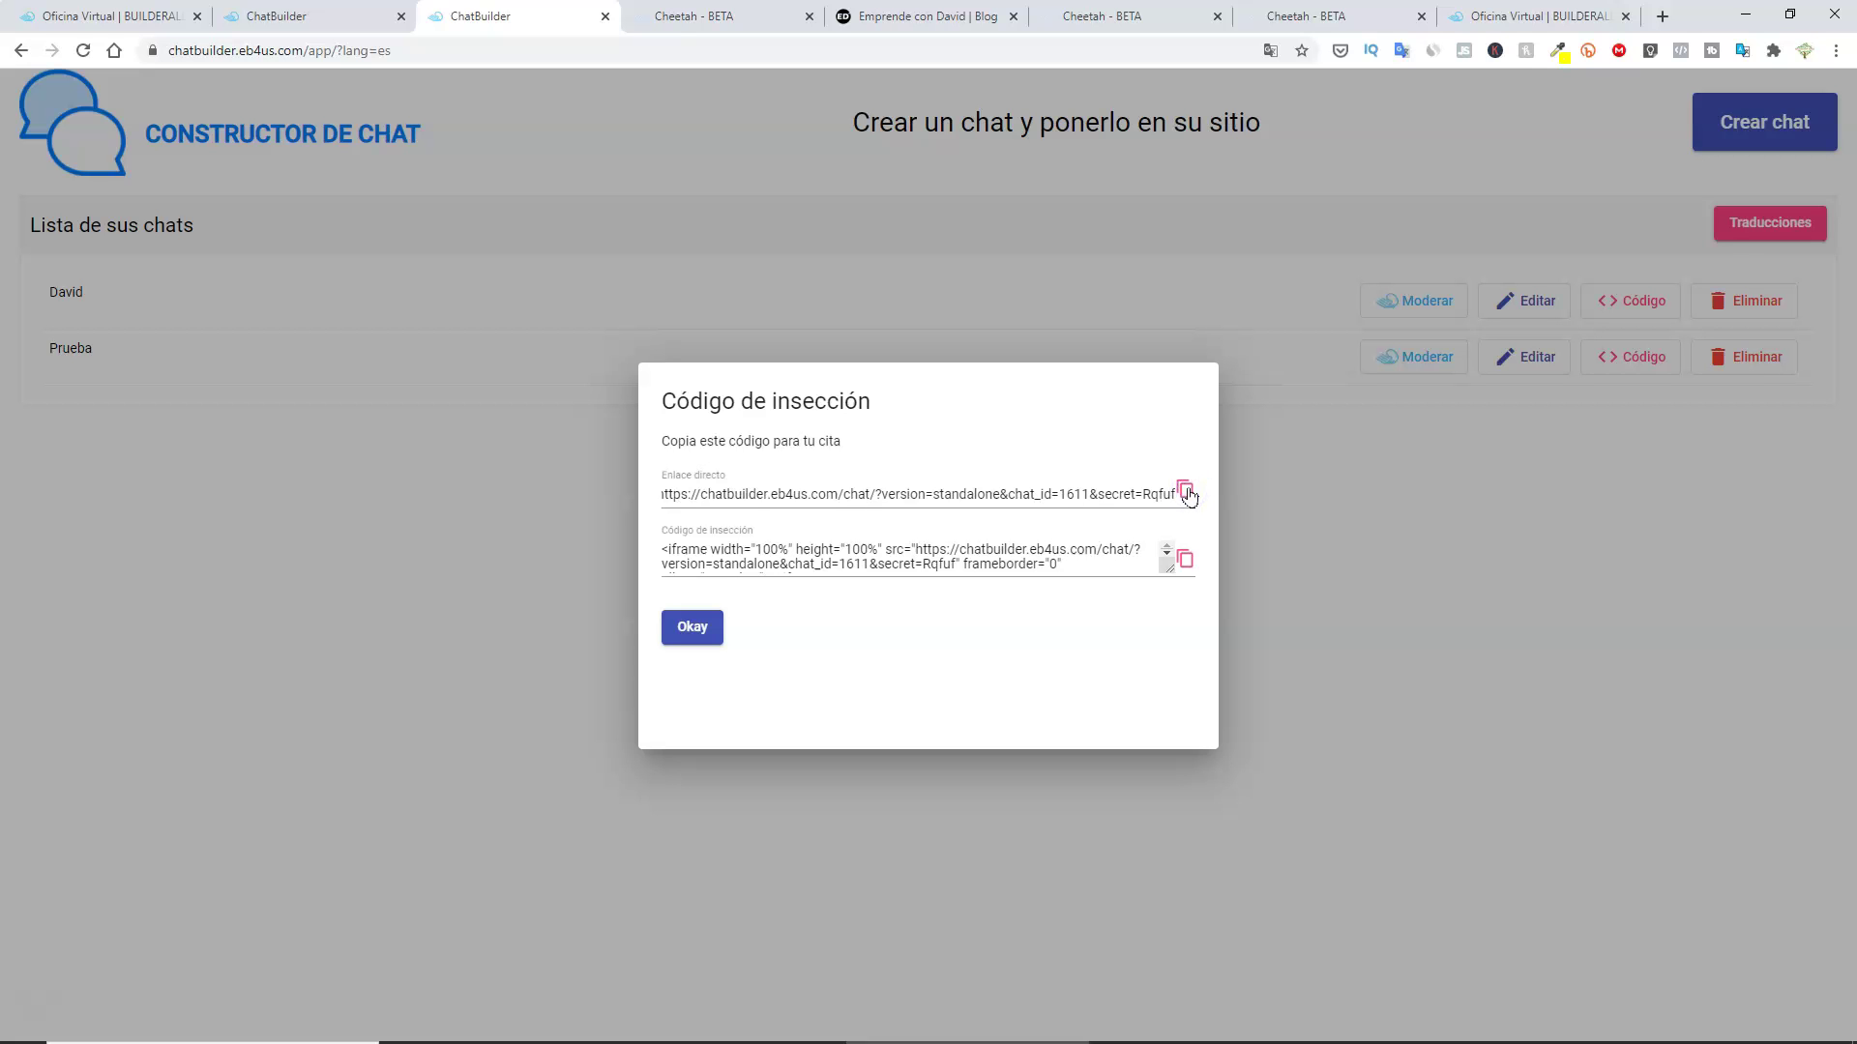
pyautogui.click(1662, 18)
pyautogui.click(332, 53)
pyautogui.press('Return')
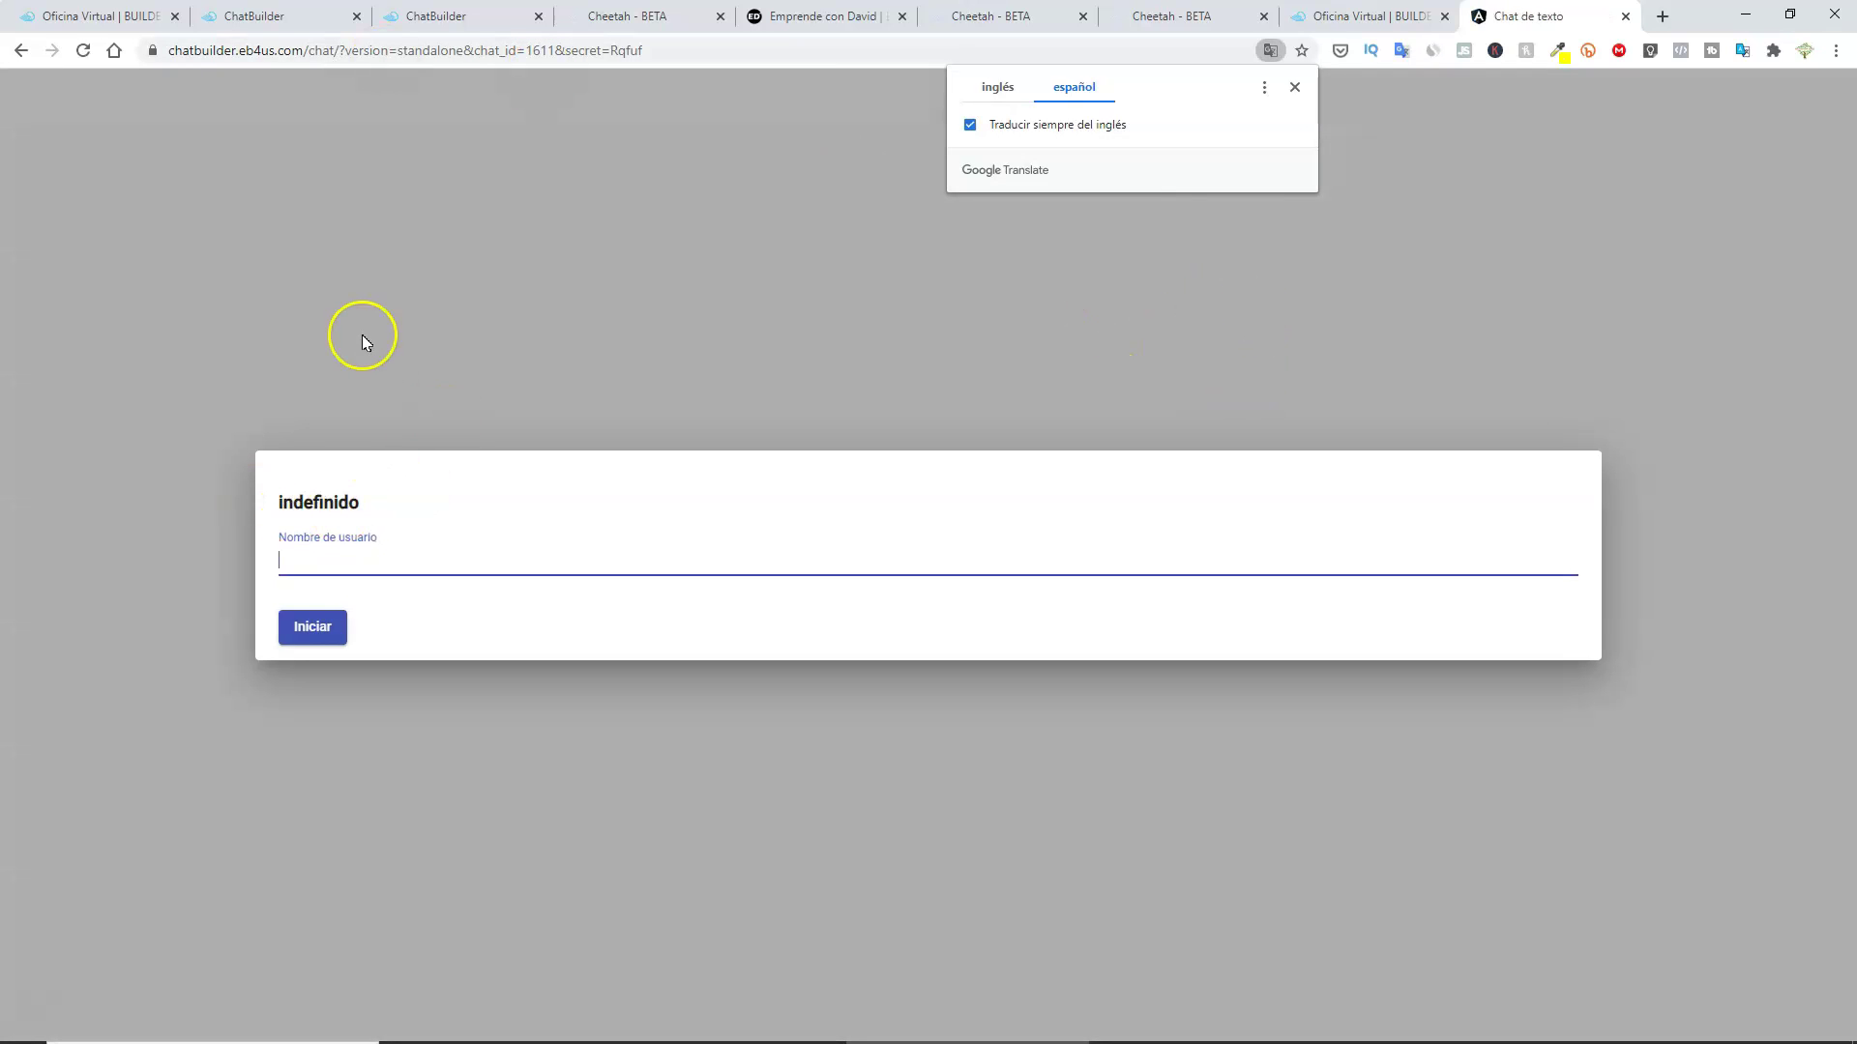
# Dismiss the translation popup and enter the Prueba chat with a username.
pyautogui.click(364, 335)
pyautogui.click(328, 552)
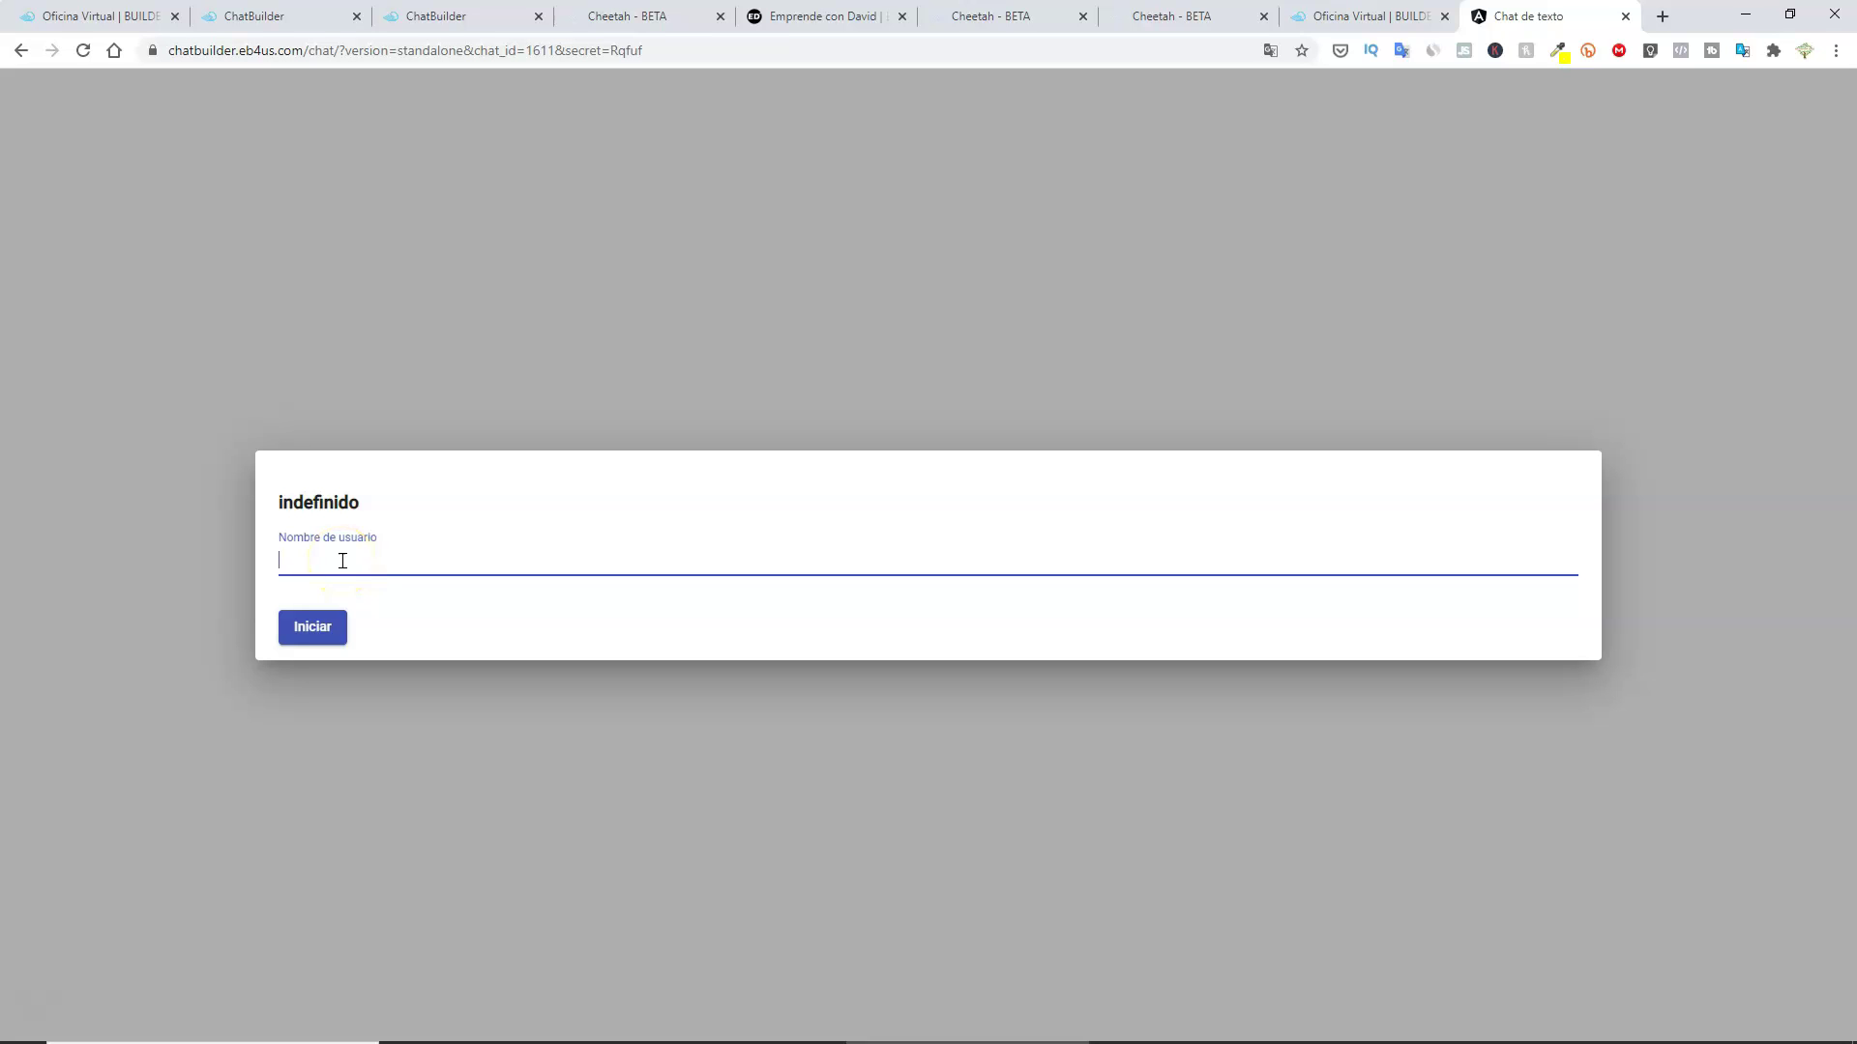
pyautogui.write('David')
pyautogui.click(310, 628)
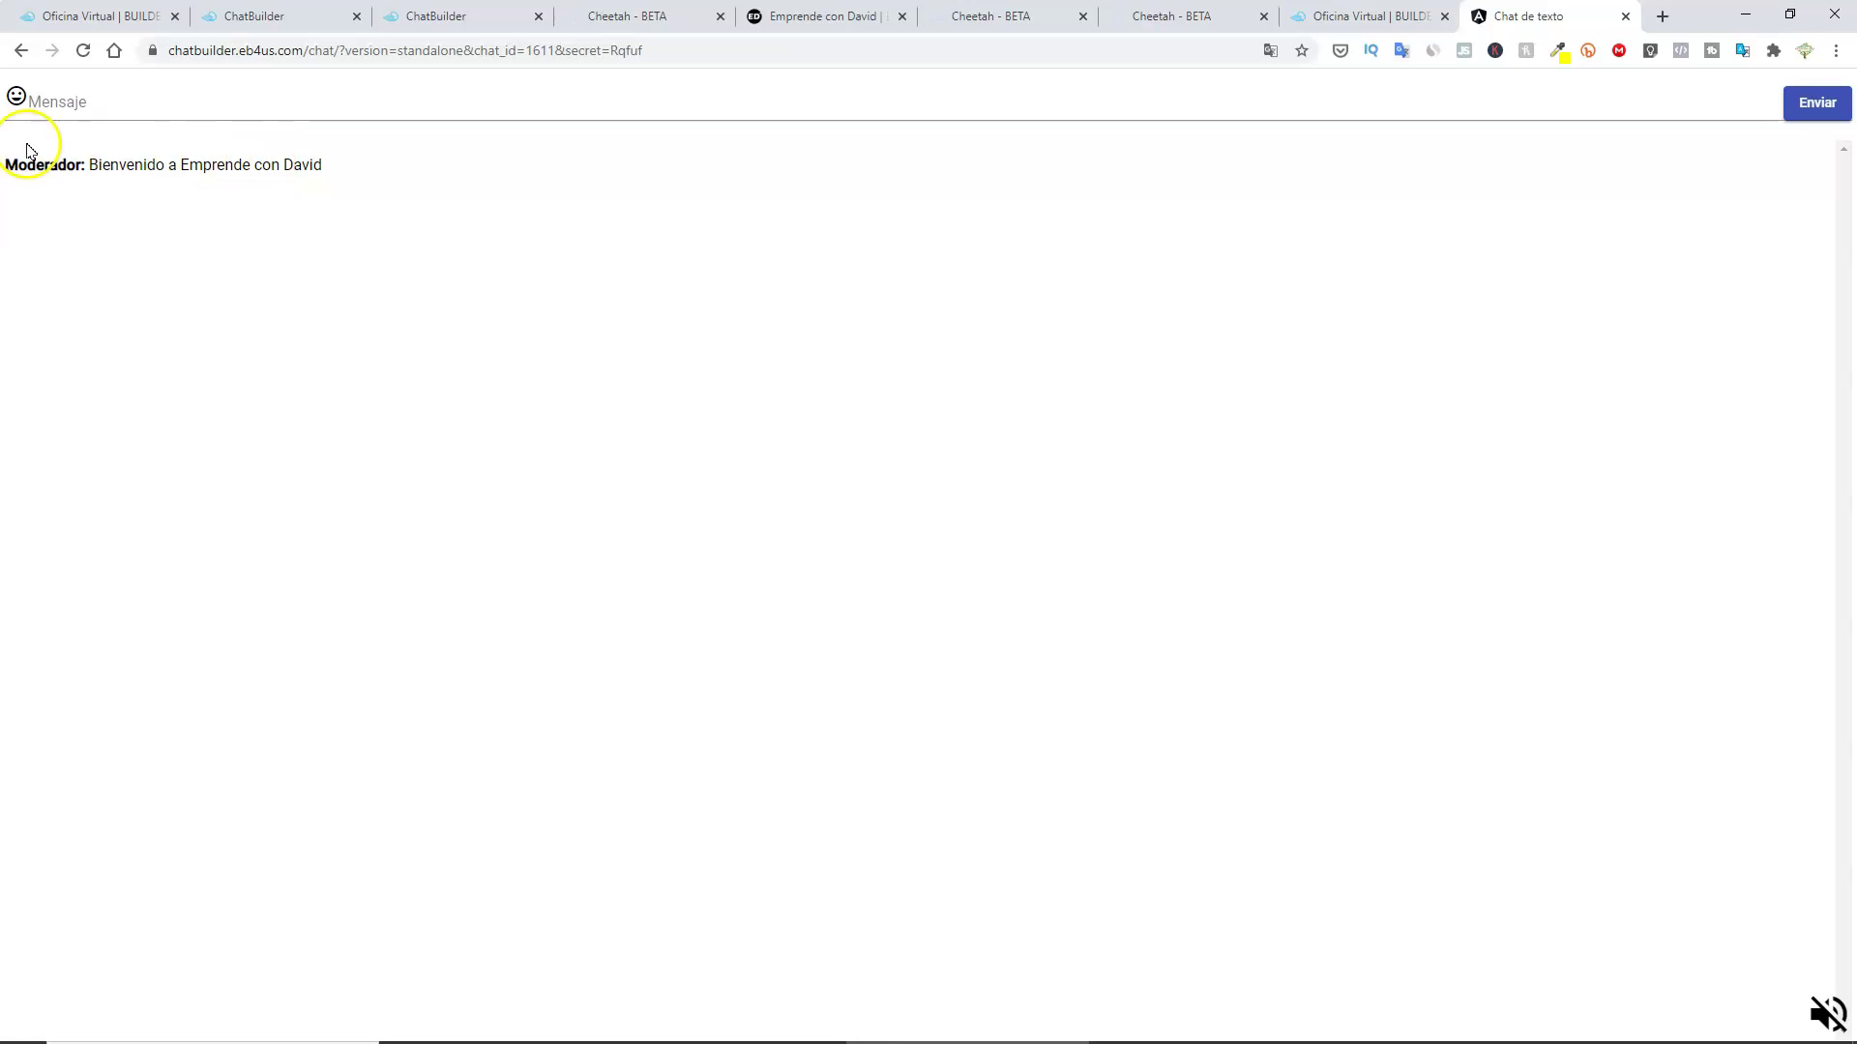
# Post 'buen contenido, gracias', then send a money-mouth emoji message.
pyautogui.click(105, 105)
pyautogui.write('buen contenido, gracias')
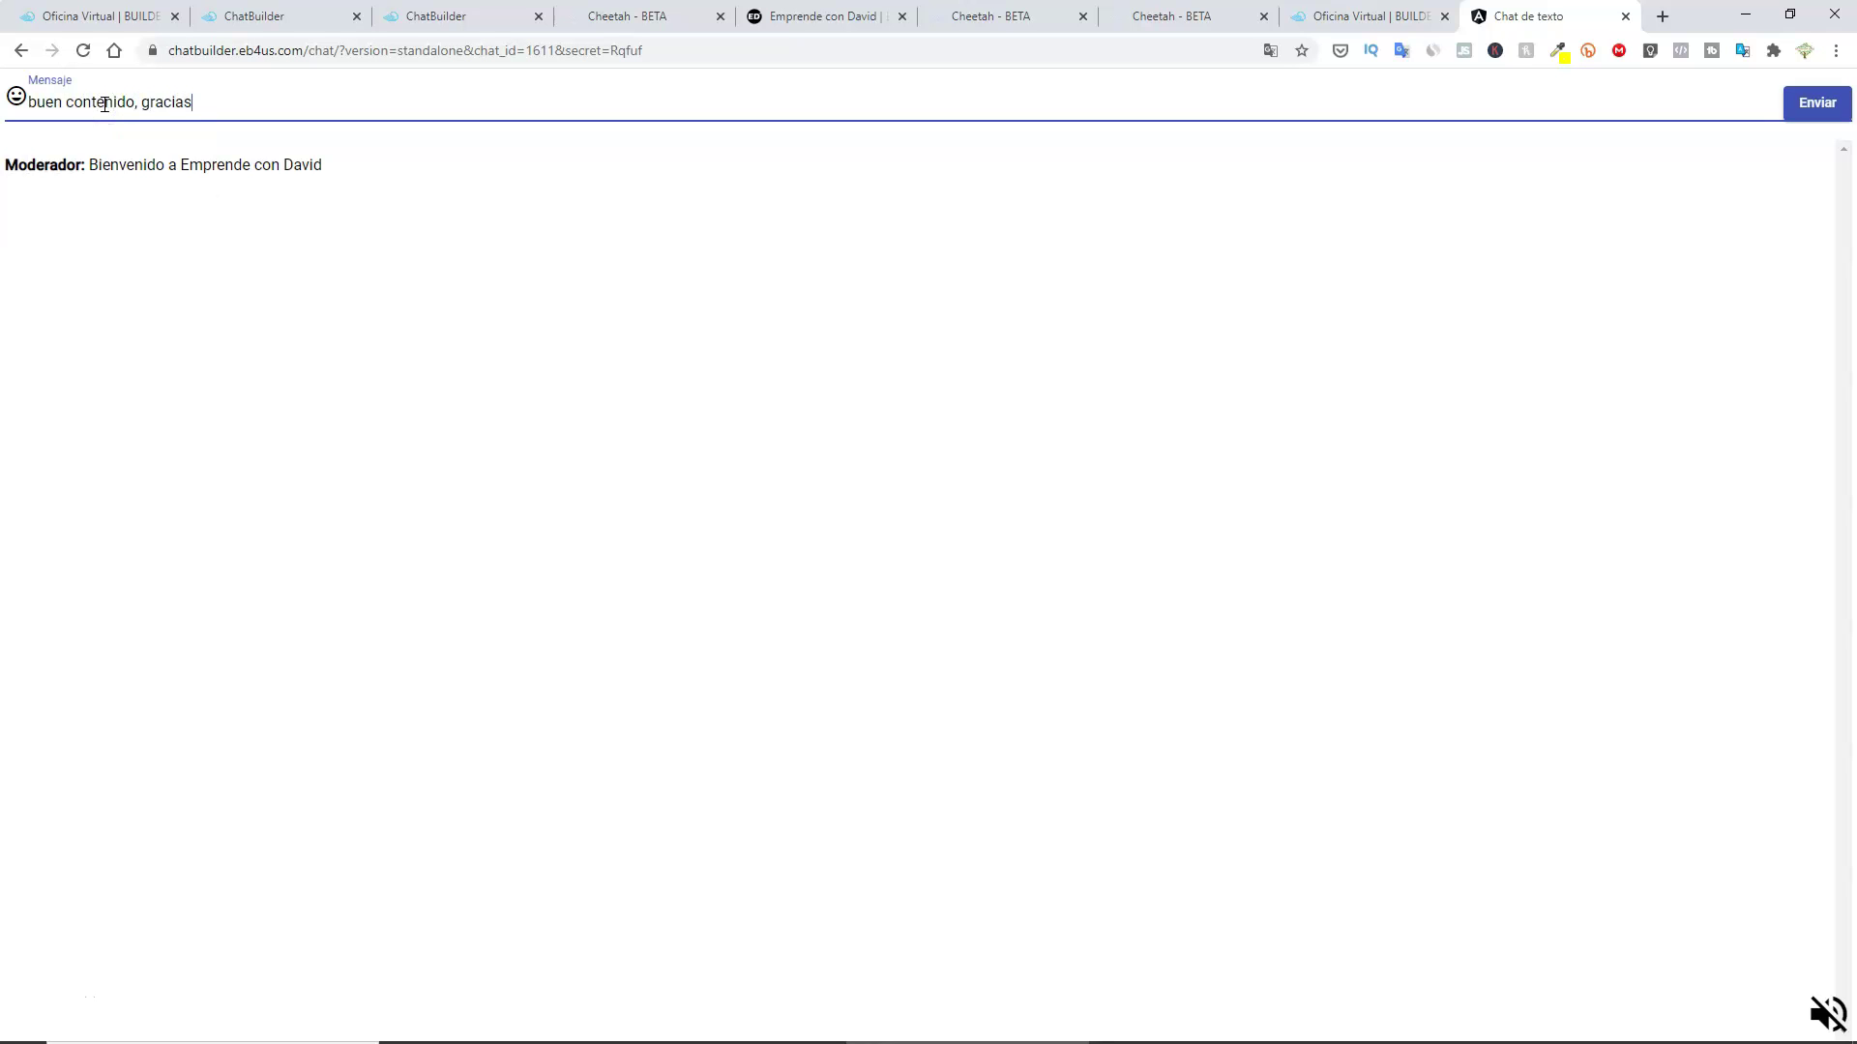
pyautogui.press('Return')
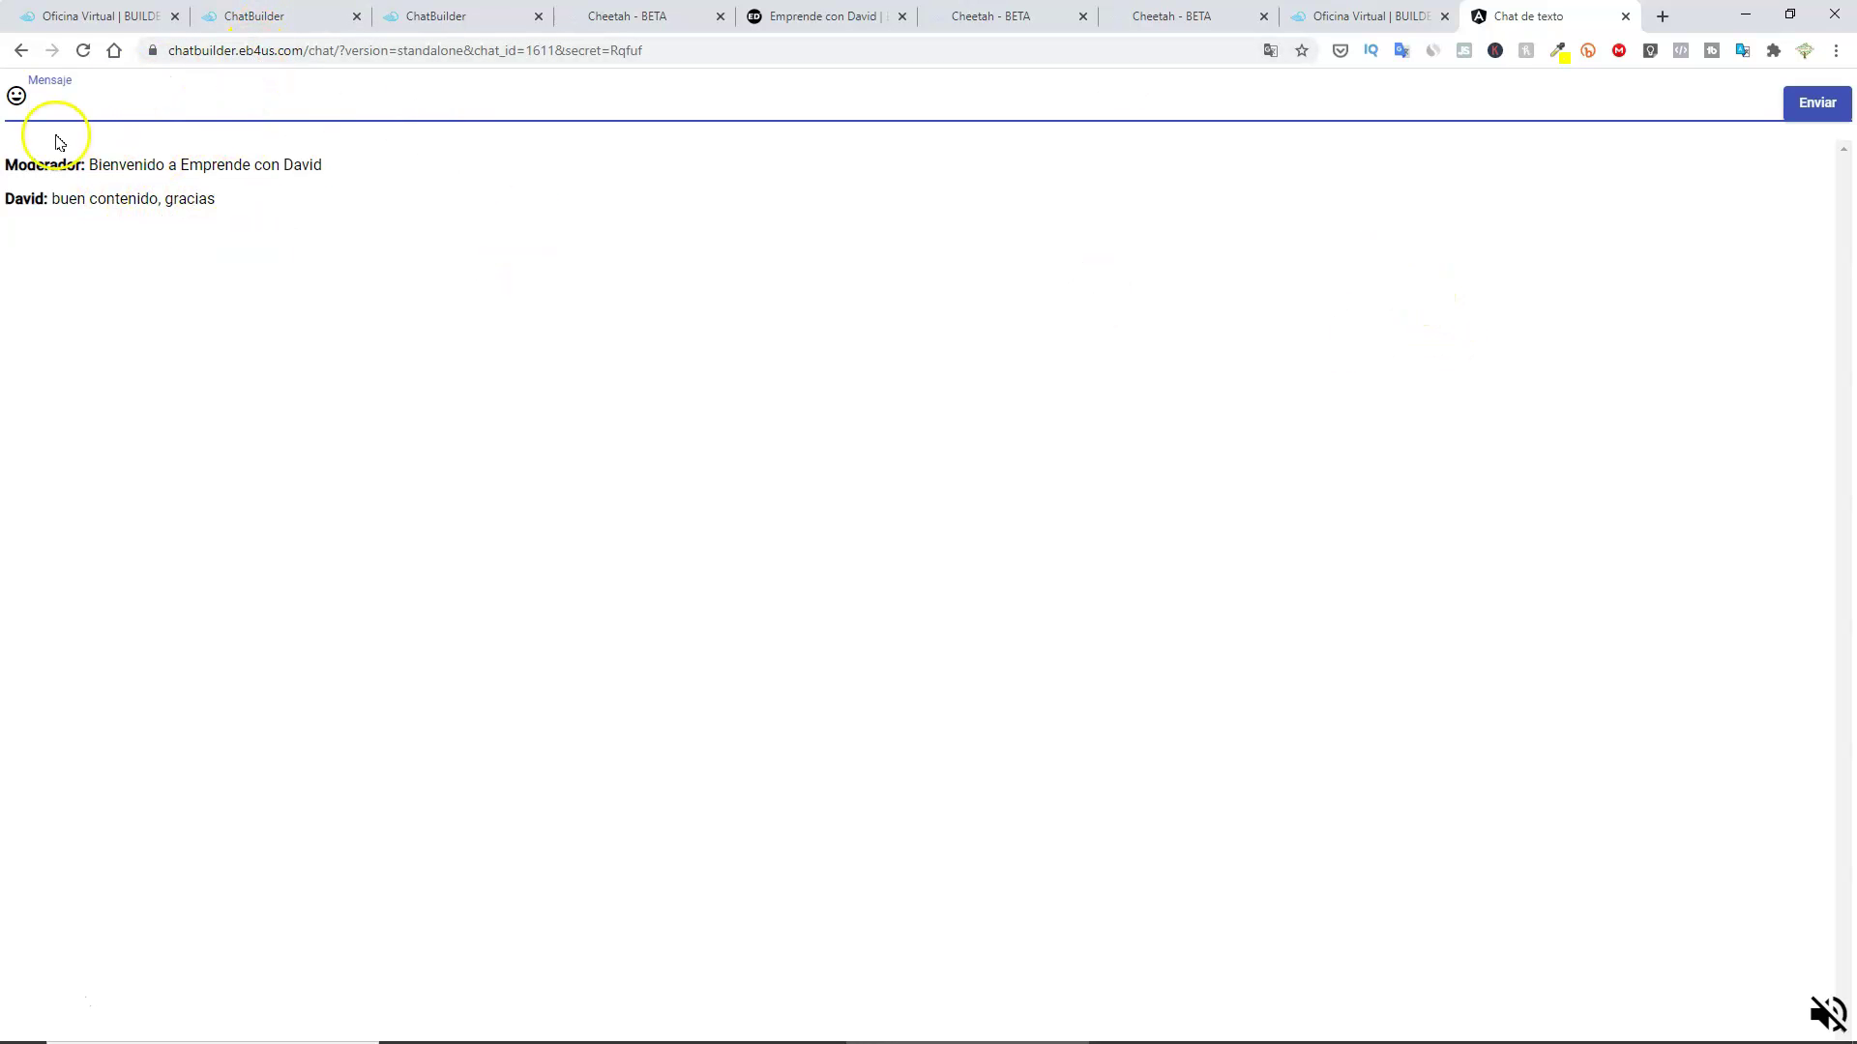
pyautogui.click(16, 96)
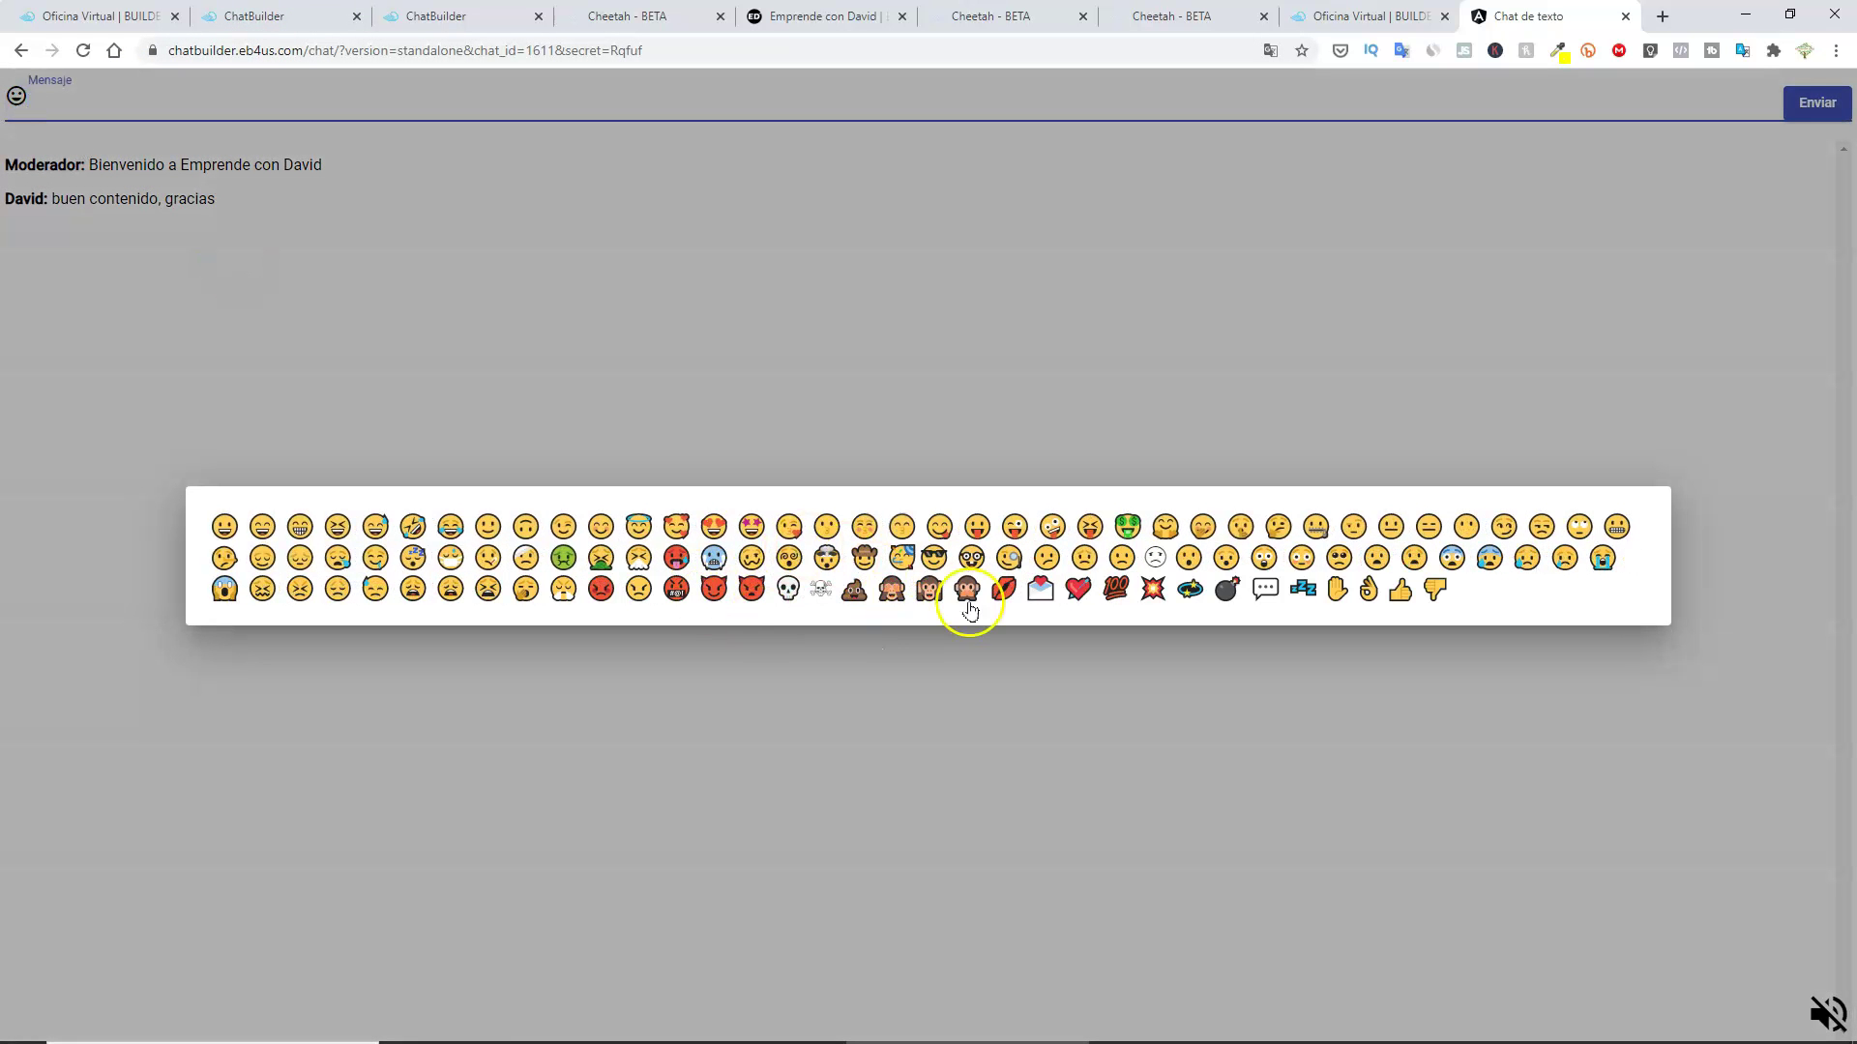
pyautogui.click(1126, 526)
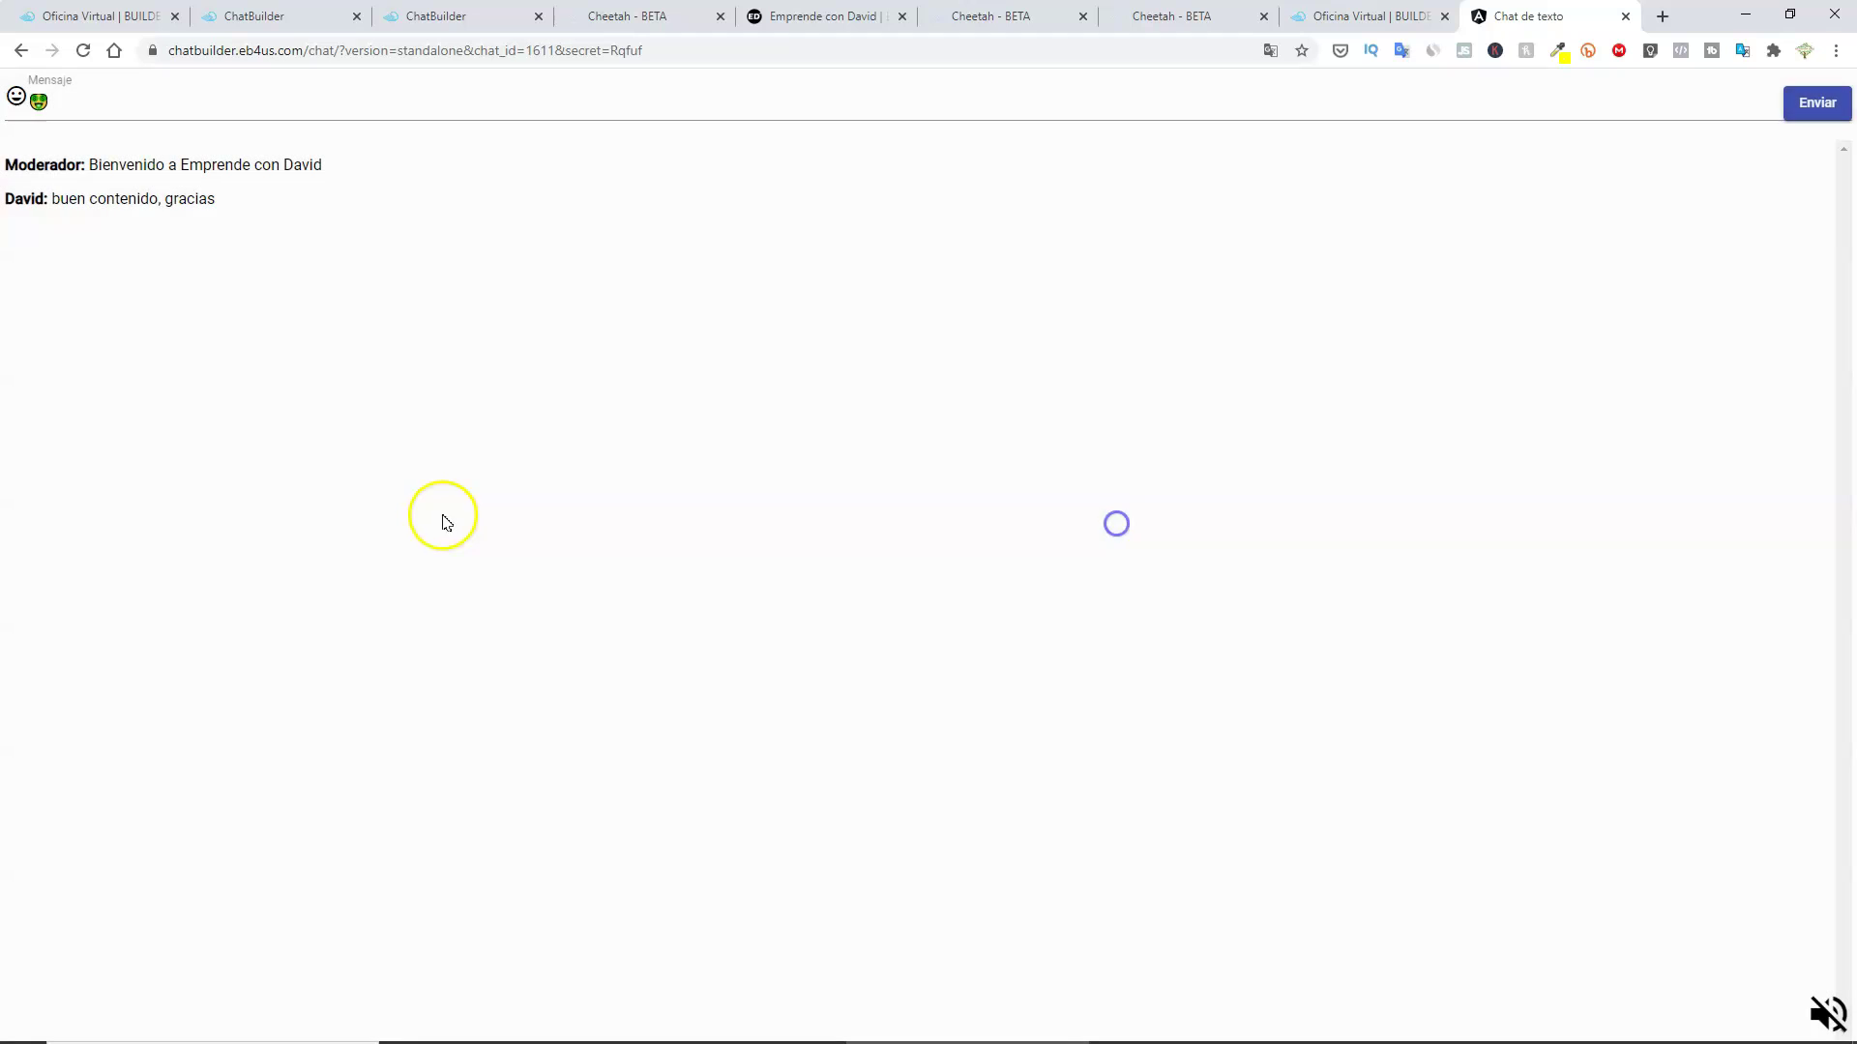
pyautogui.click(1804, 105)
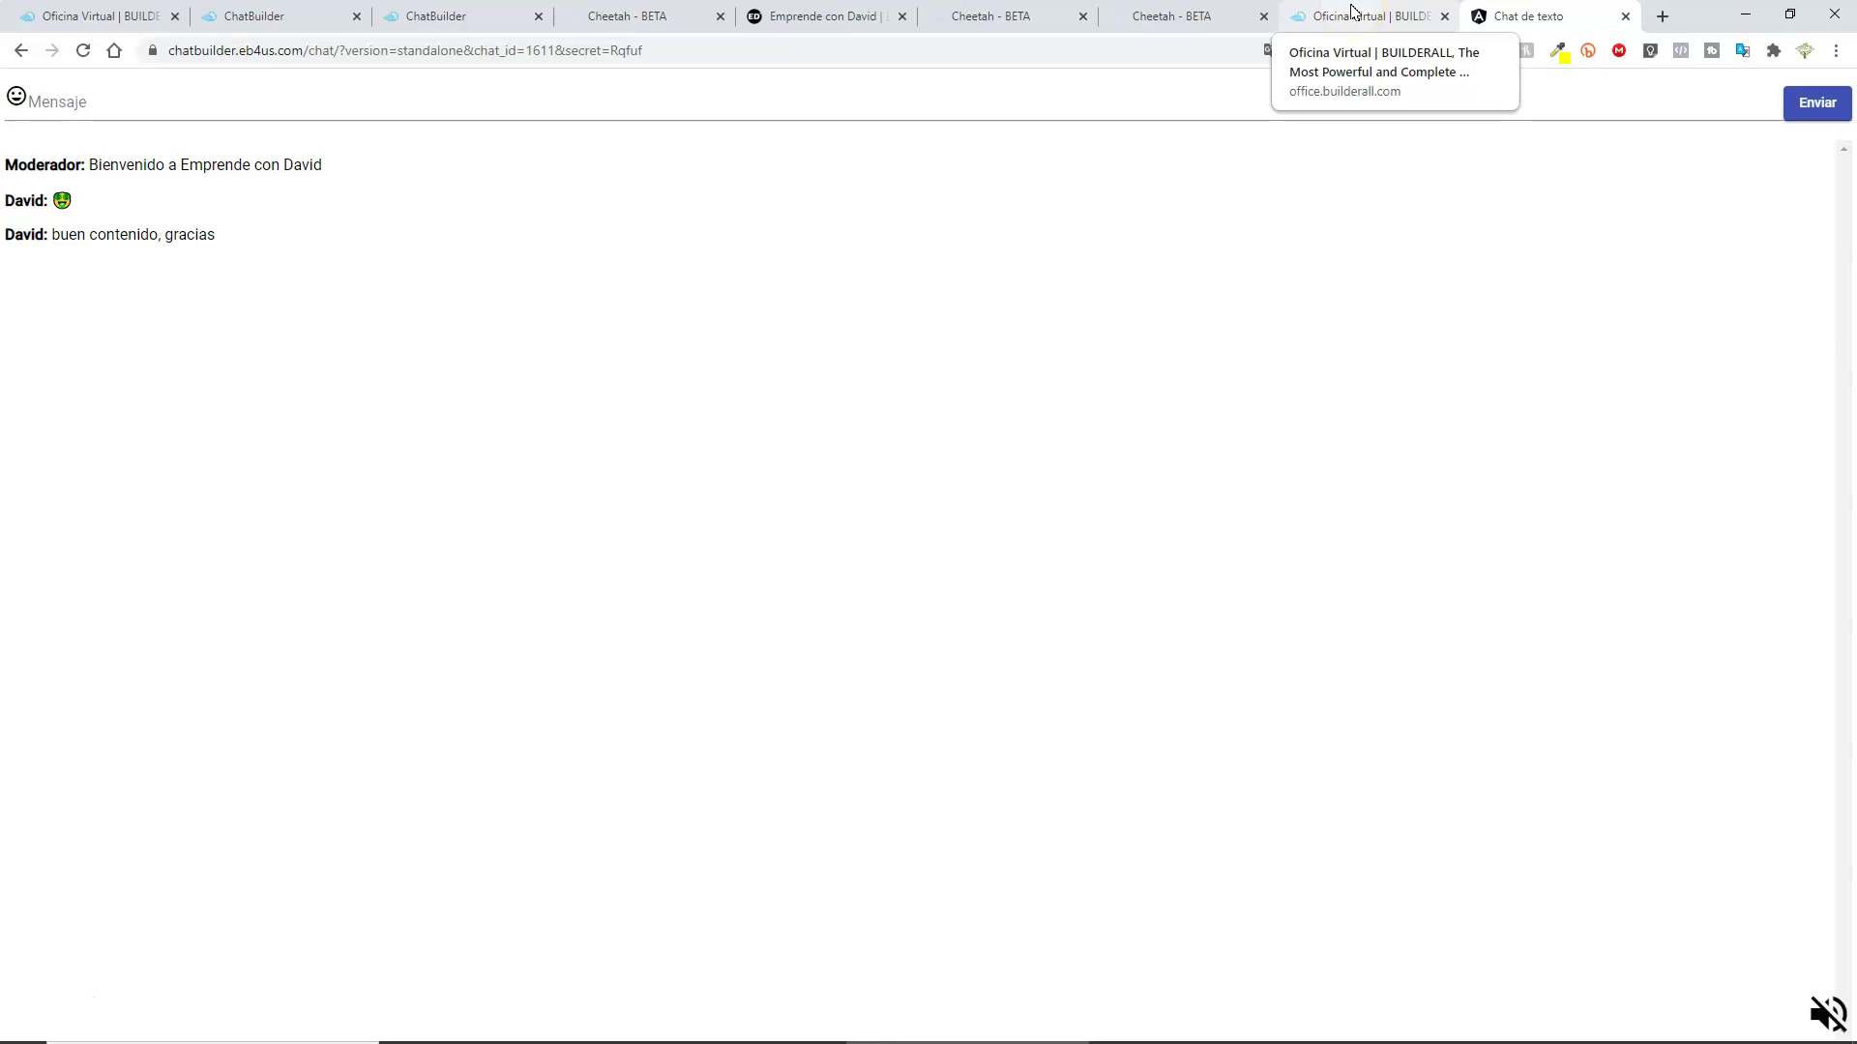
# Copy the Prueba chat's iframe embed code and select the old chat iframe in Cheetah.
pyautogui.click(1364, 16)
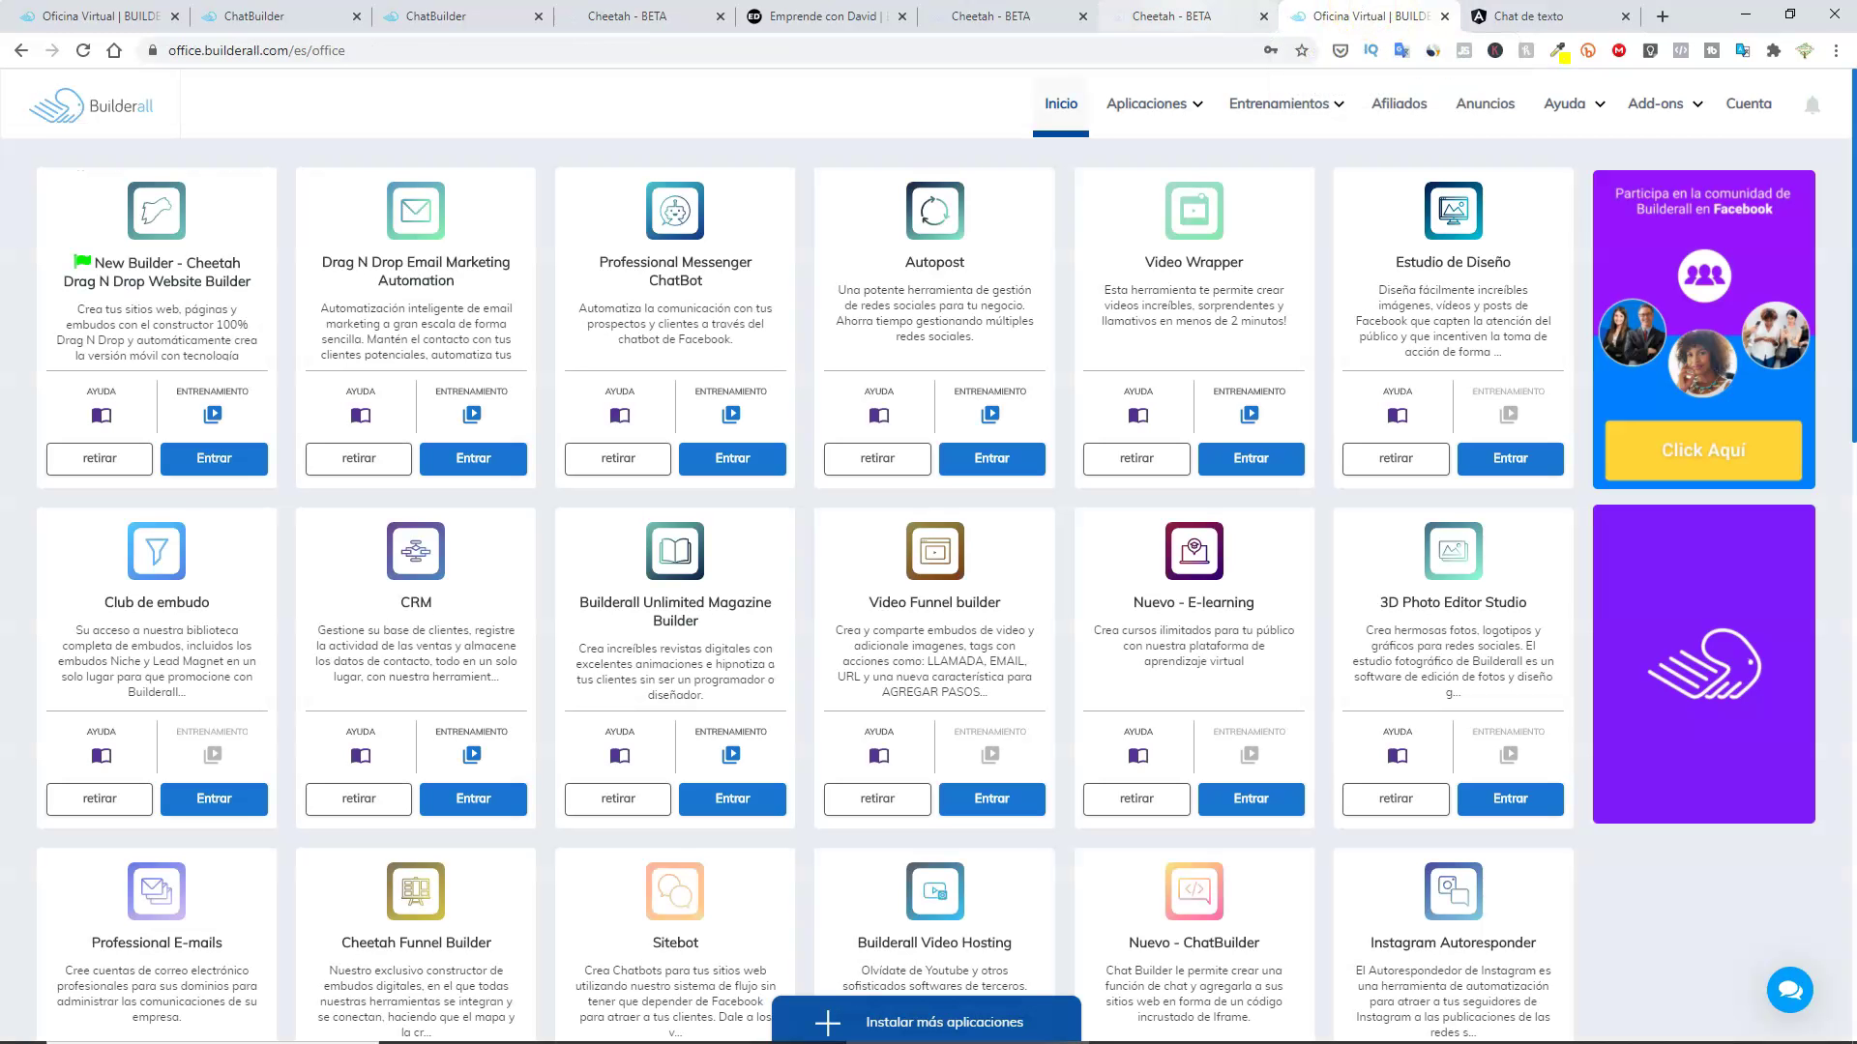
pyautogui.click(281, 16)
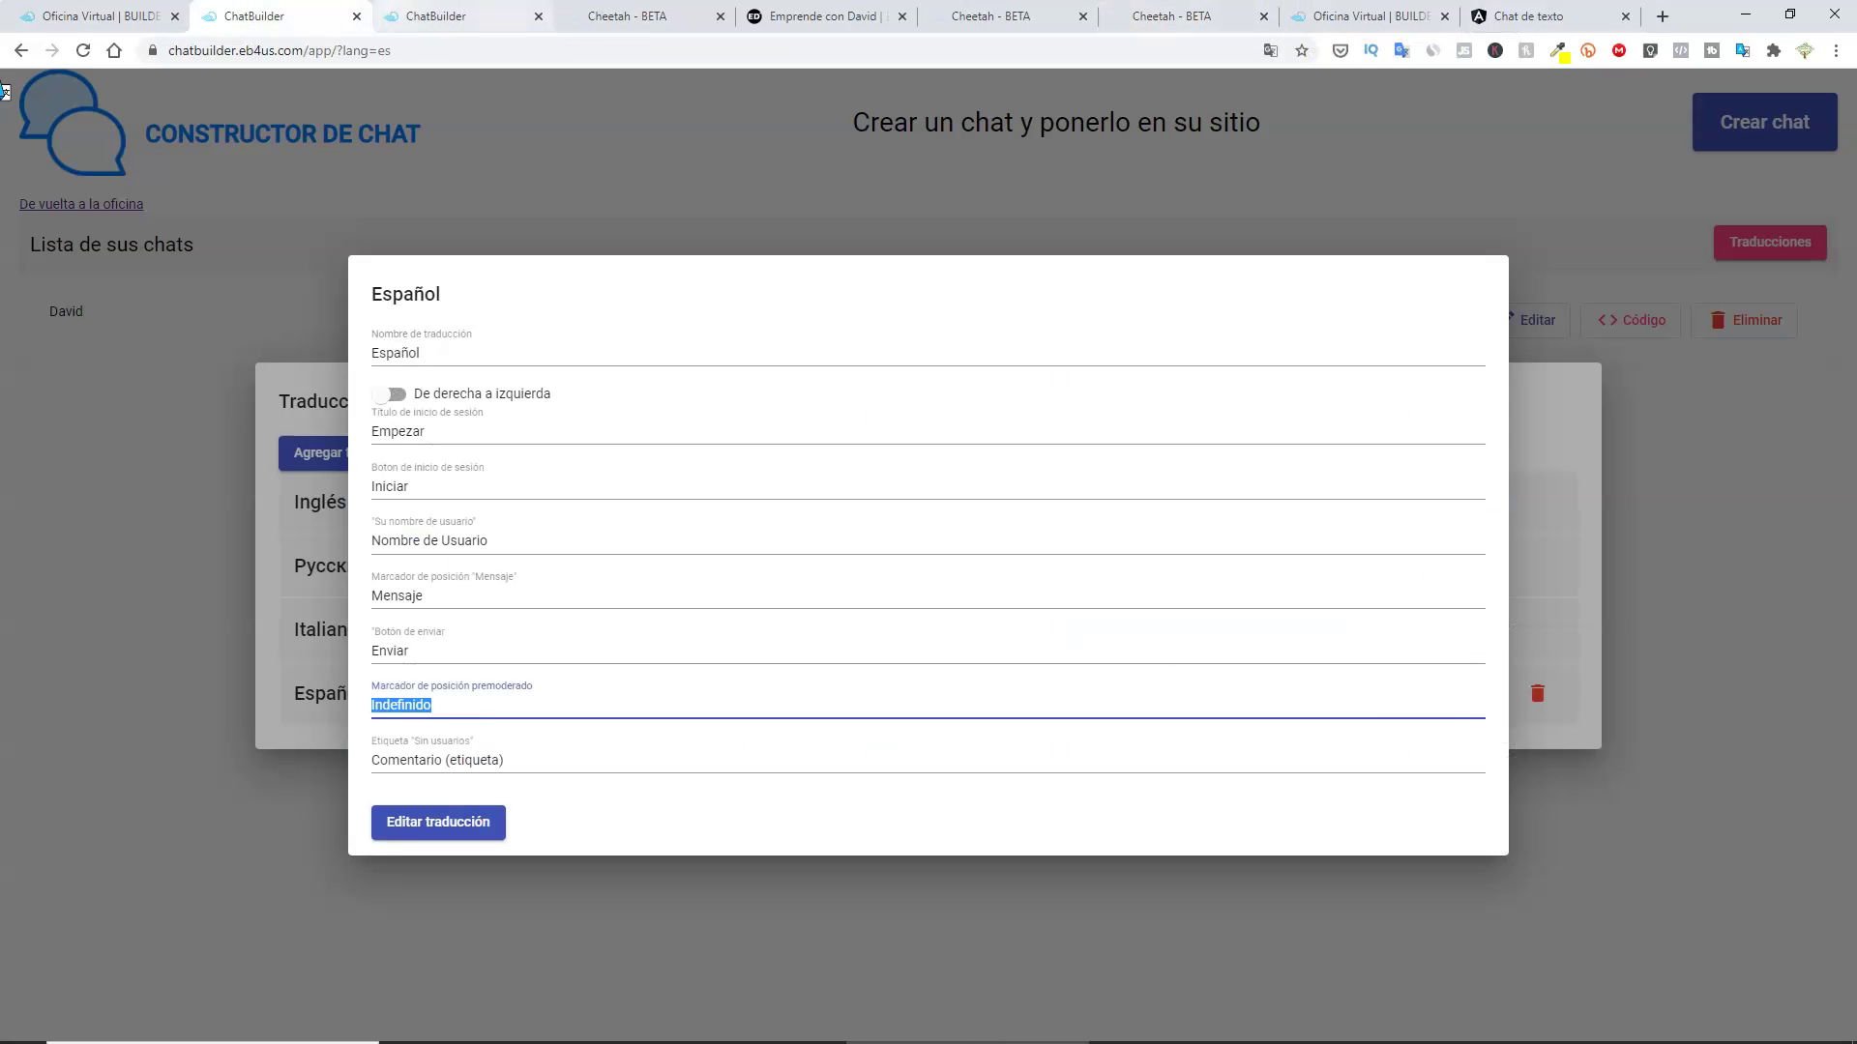
pyautogui.click(454, 16)
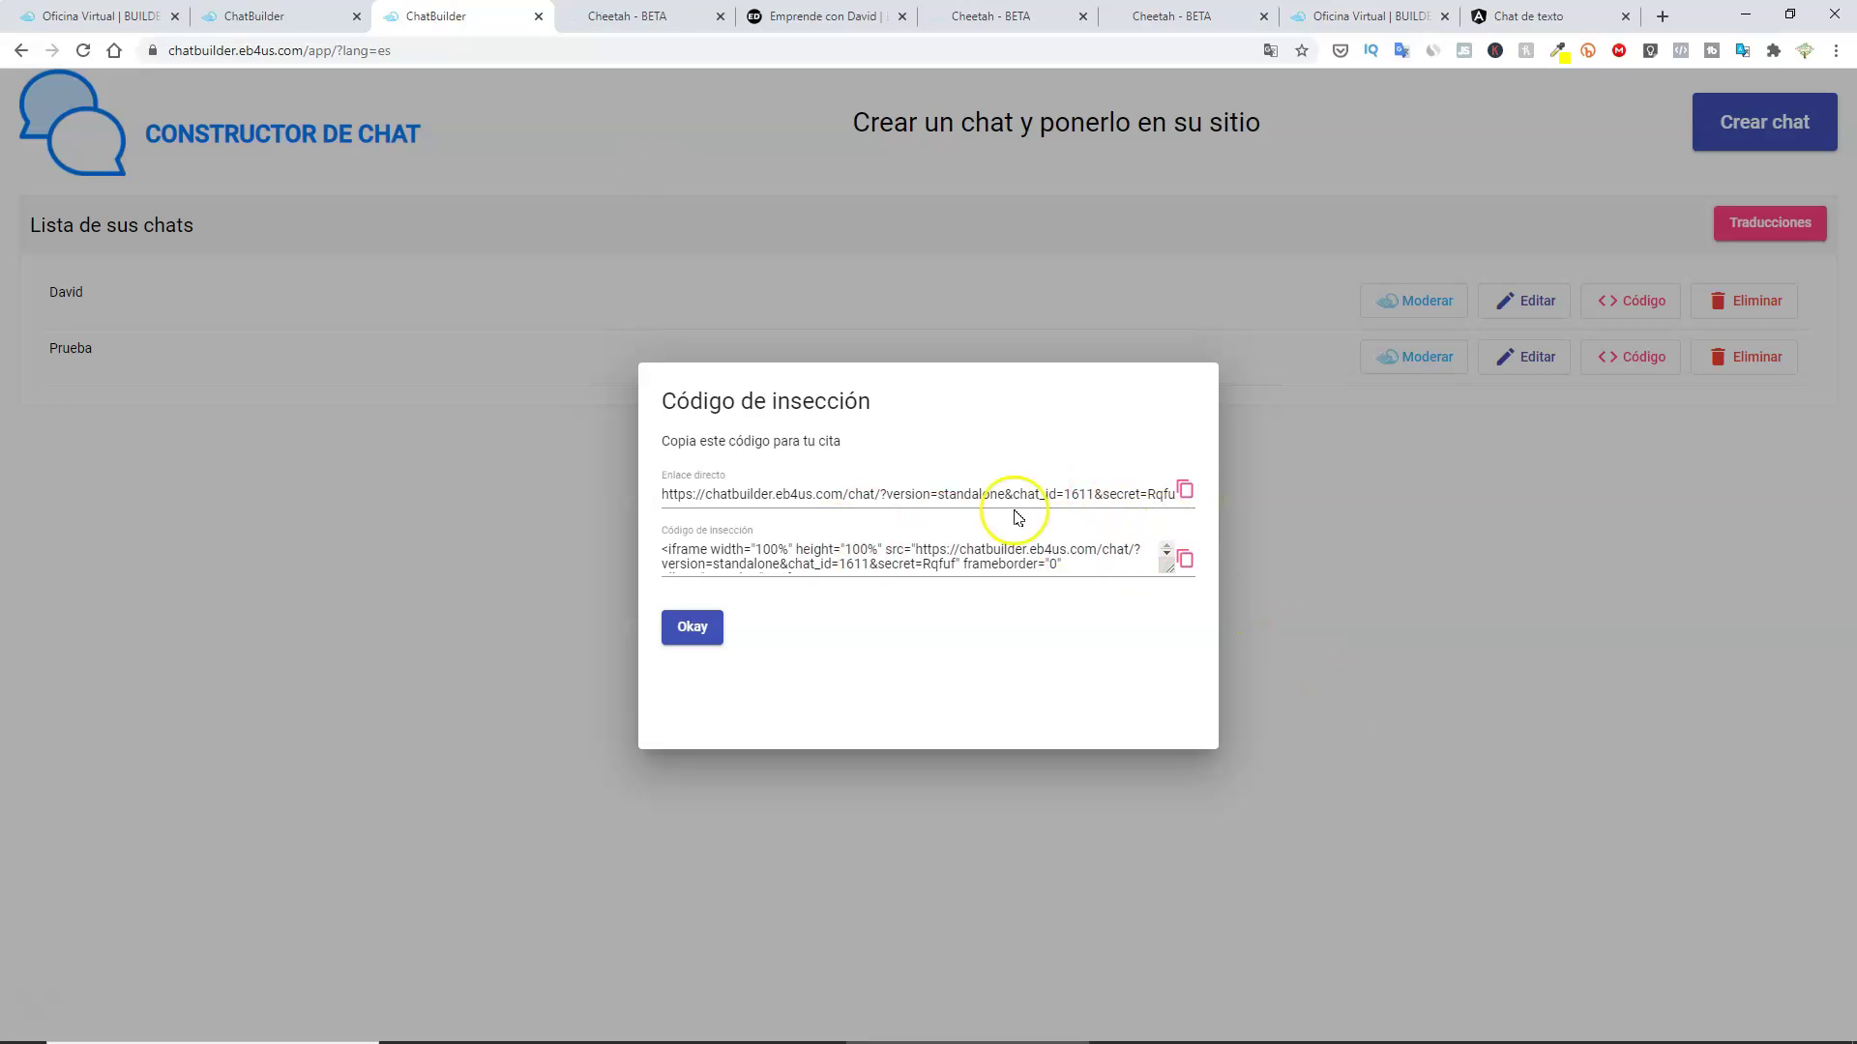
pyautogui.click(678, 558)
pyautogui.click(1185, 563)
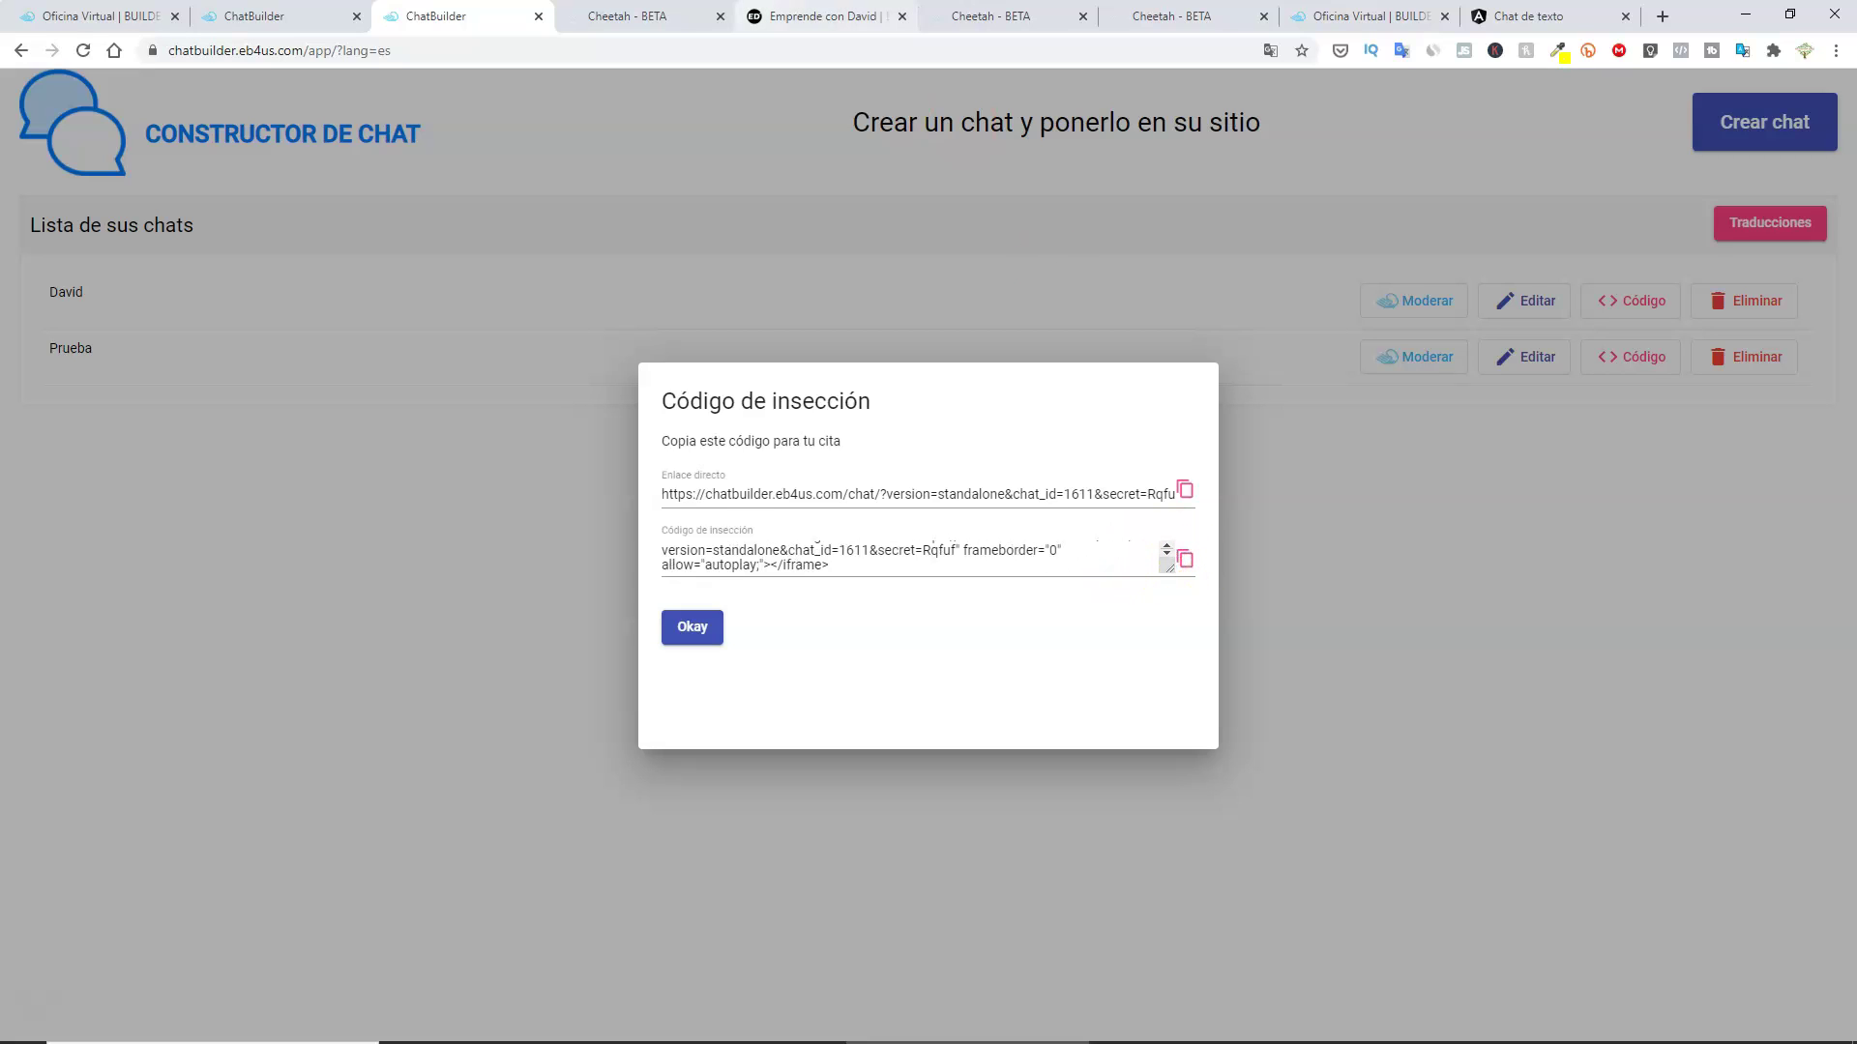
pyautogui.click(629, 16)
pyautogui.click(954, 666)
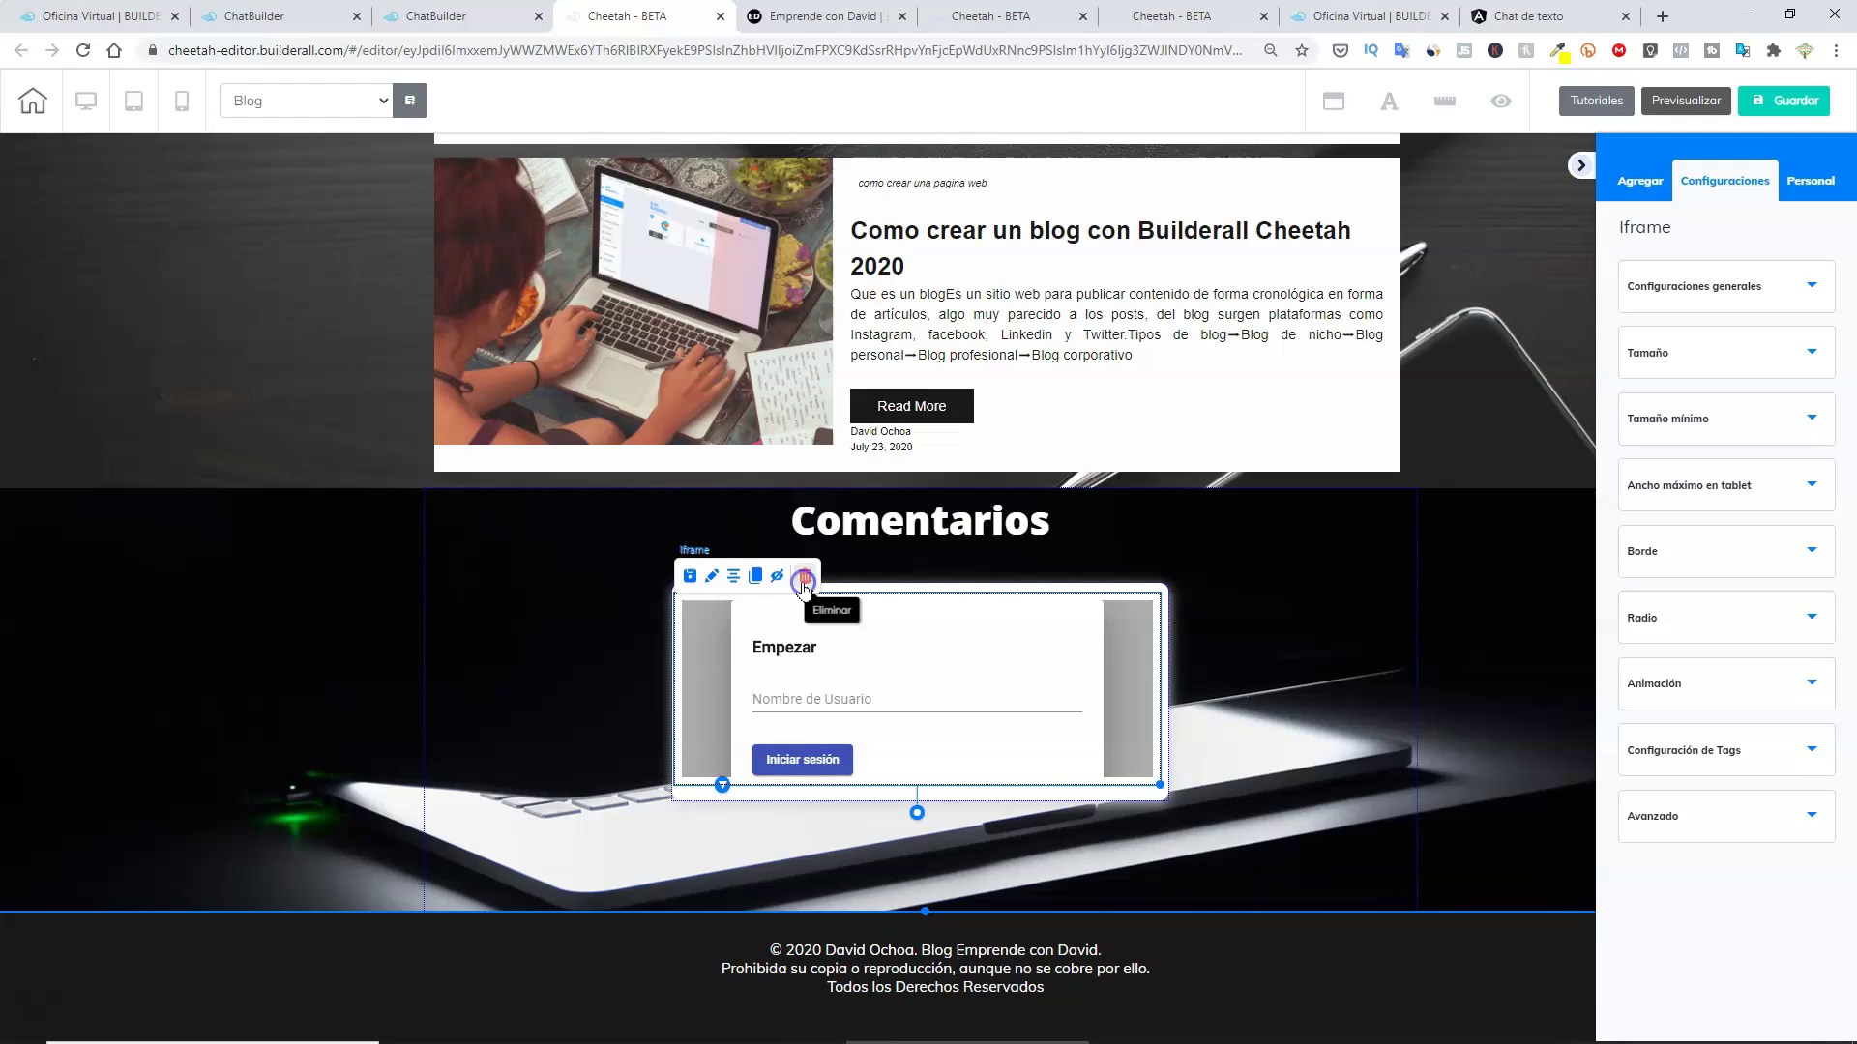
# Delete the old chat iframe and select the empty white Comentarios box.
pyautogui.click(803, 581)
pyautogui.click(1012, 570)
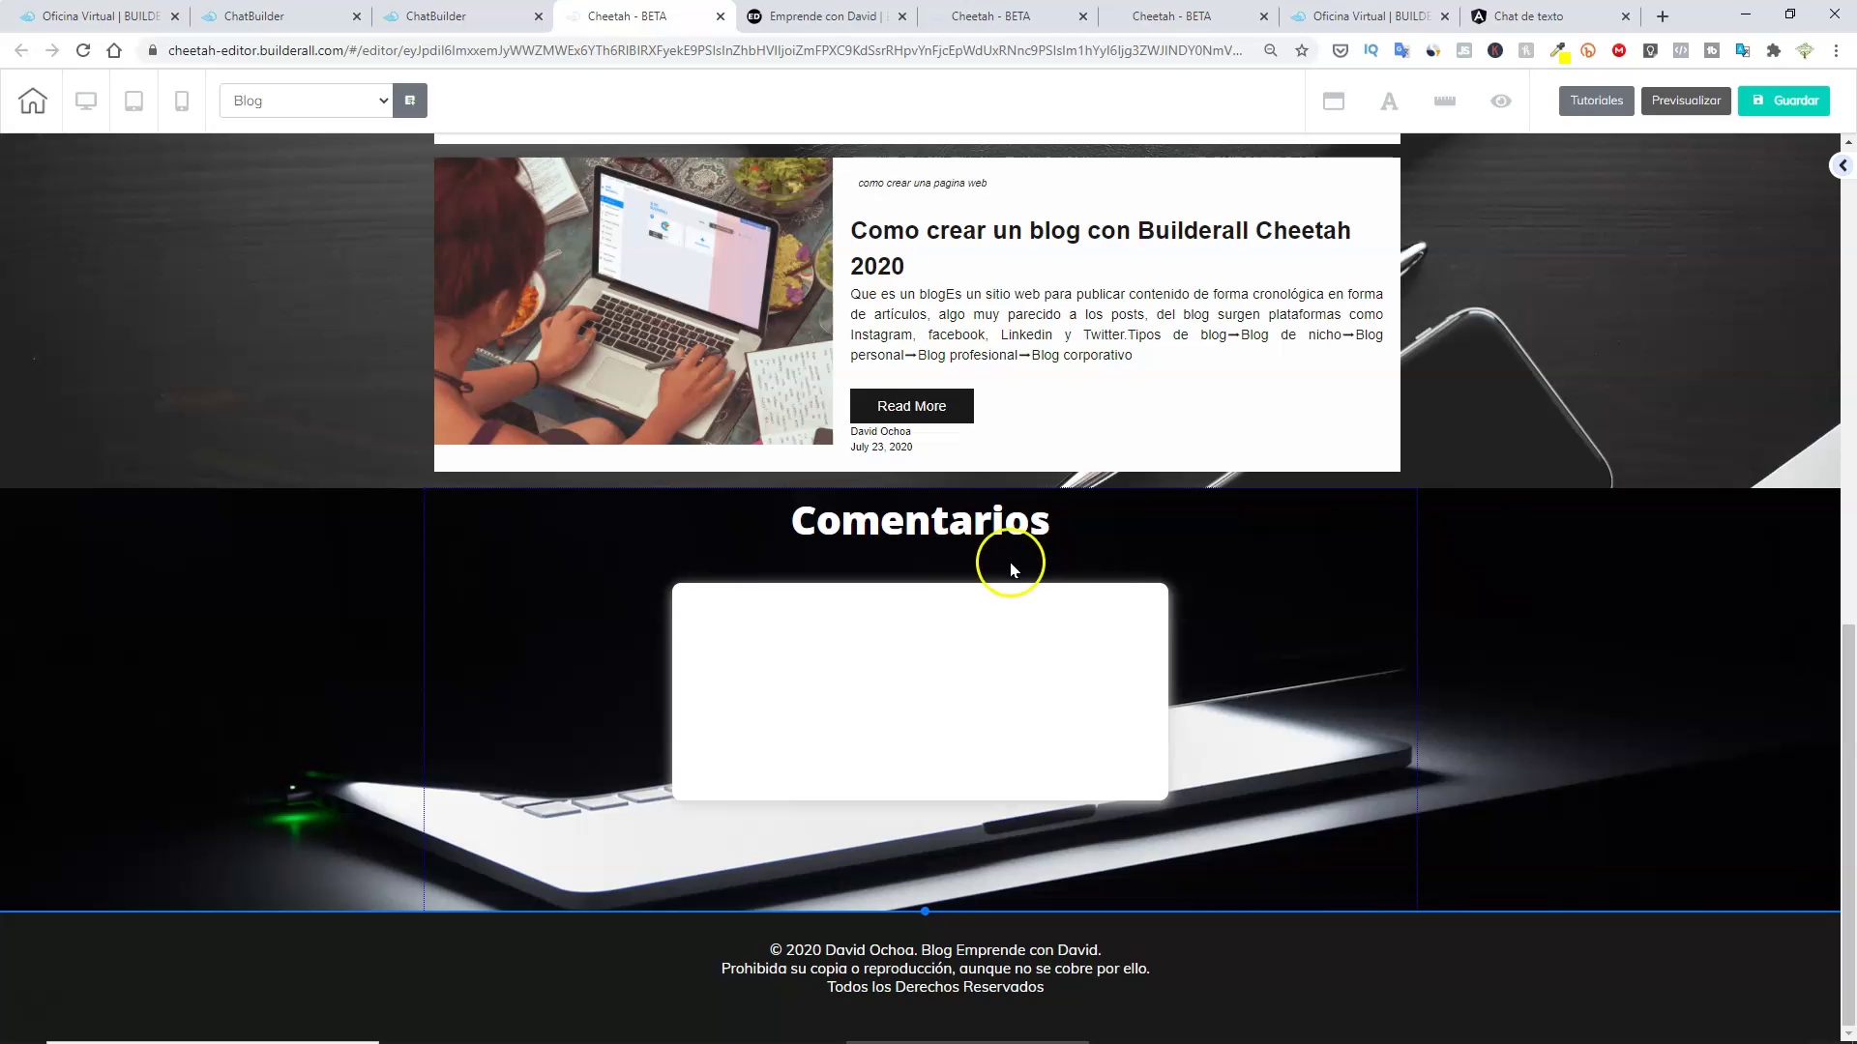
pyautogui.click(1024, 665)
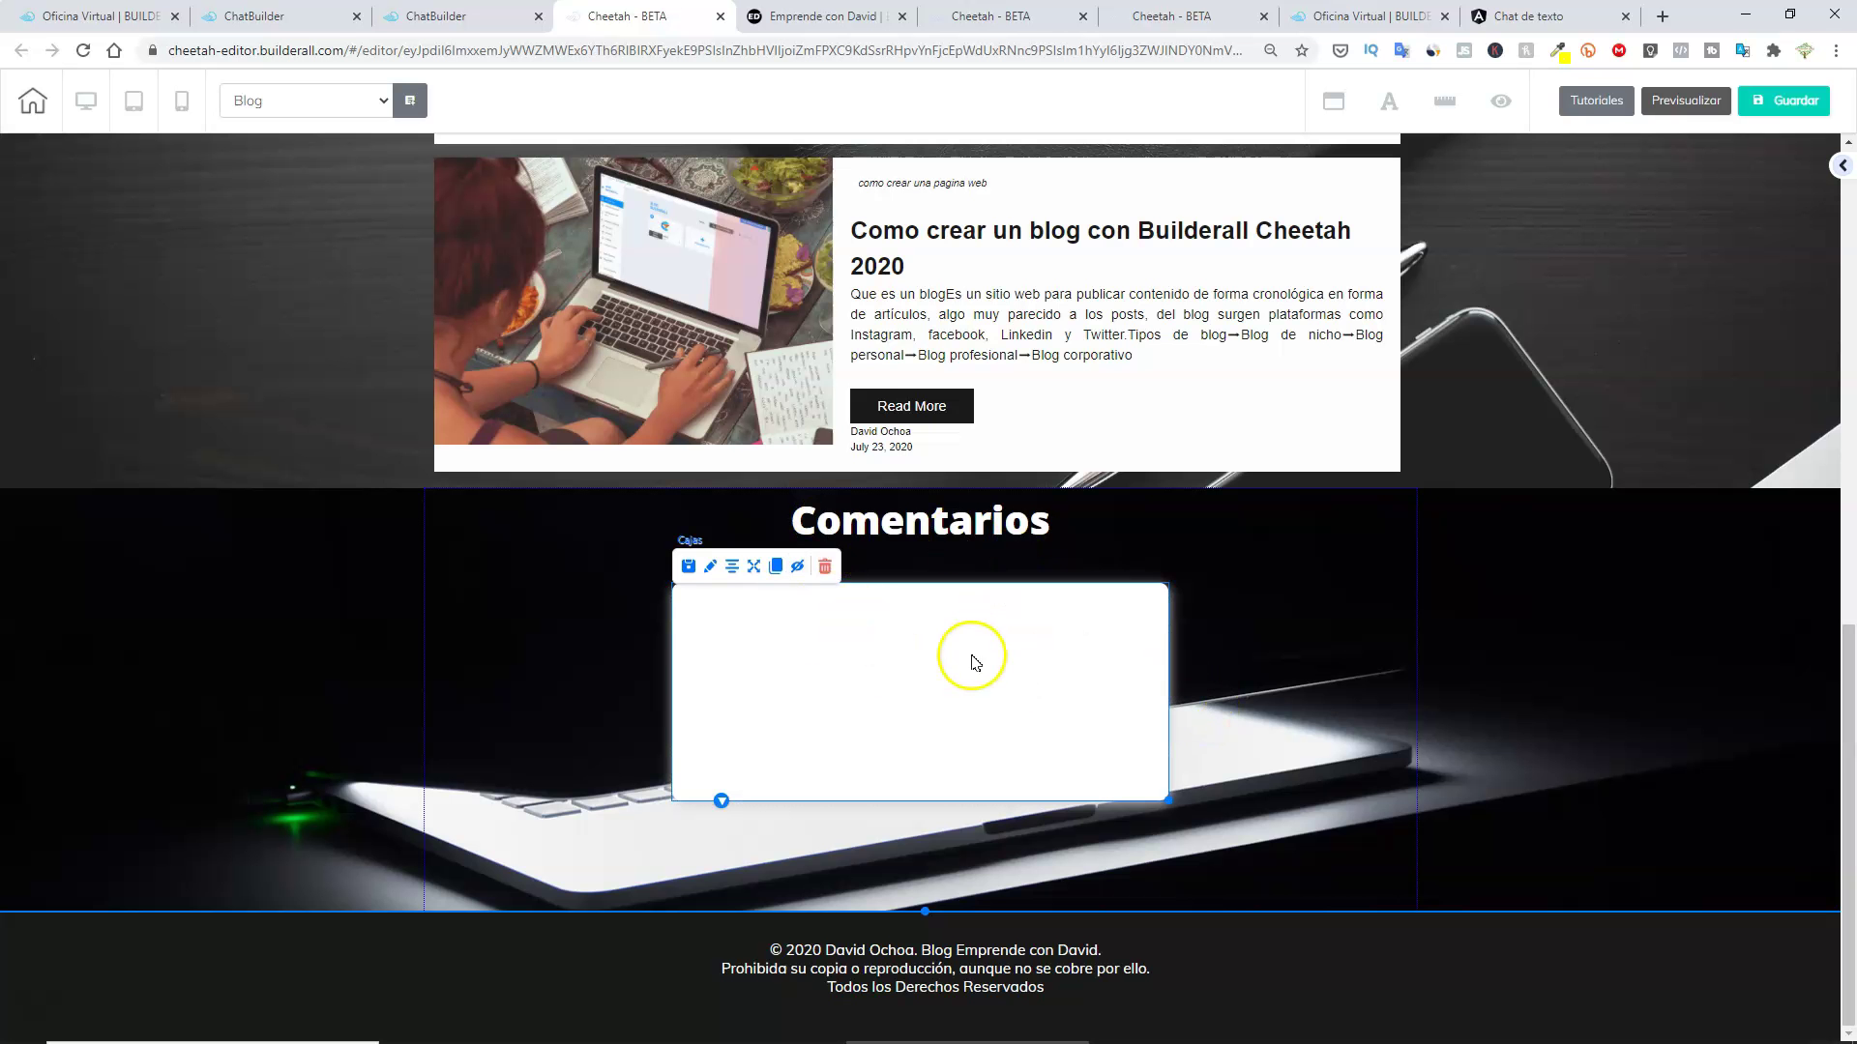
pyautogui.moveTo(977, 653); pyautogui.dragTo(973, 646)
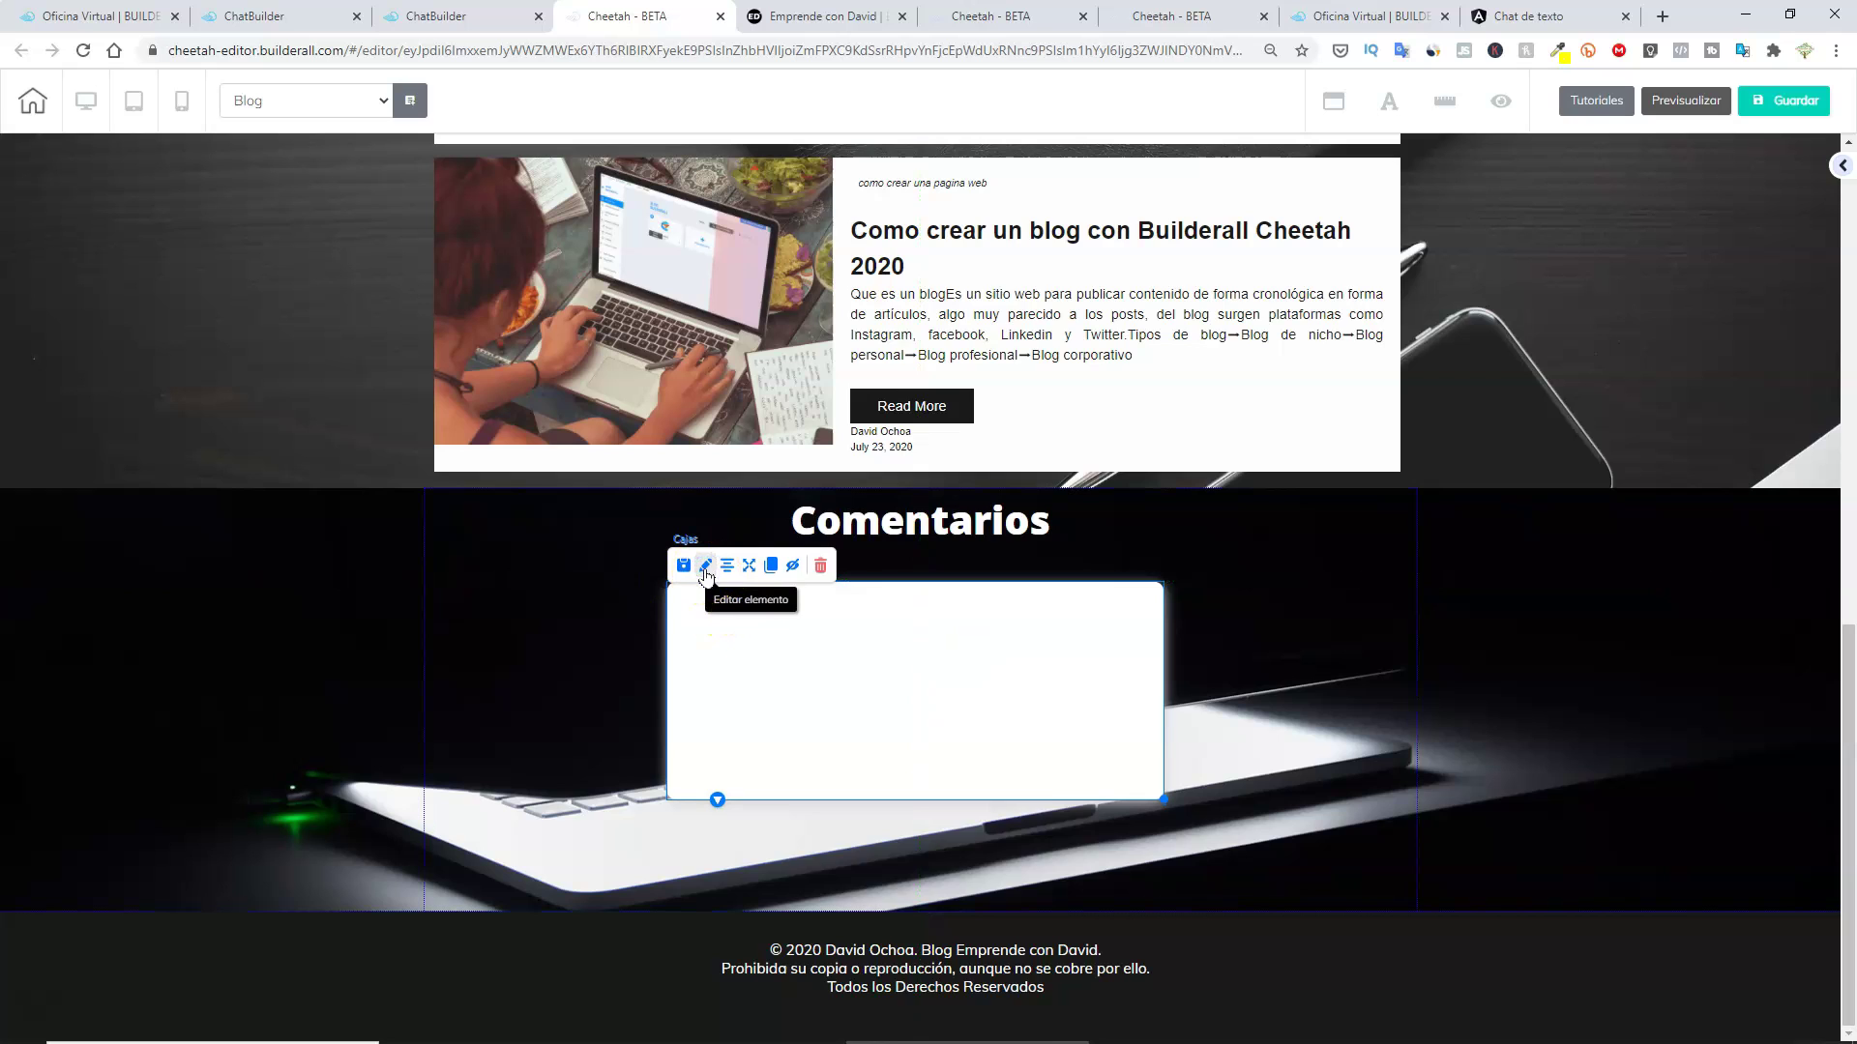
# Open and close the white box's settings, then reopen the side panel.
pyautogui.click(705, 570)
pyautogui.moveTo(961, 650)
pyautogui.mouseDown()
pyautogui.moveTo(1264, 531)
pyautogui.moveTo(1384, 382)
pyautogui.mouseUp()
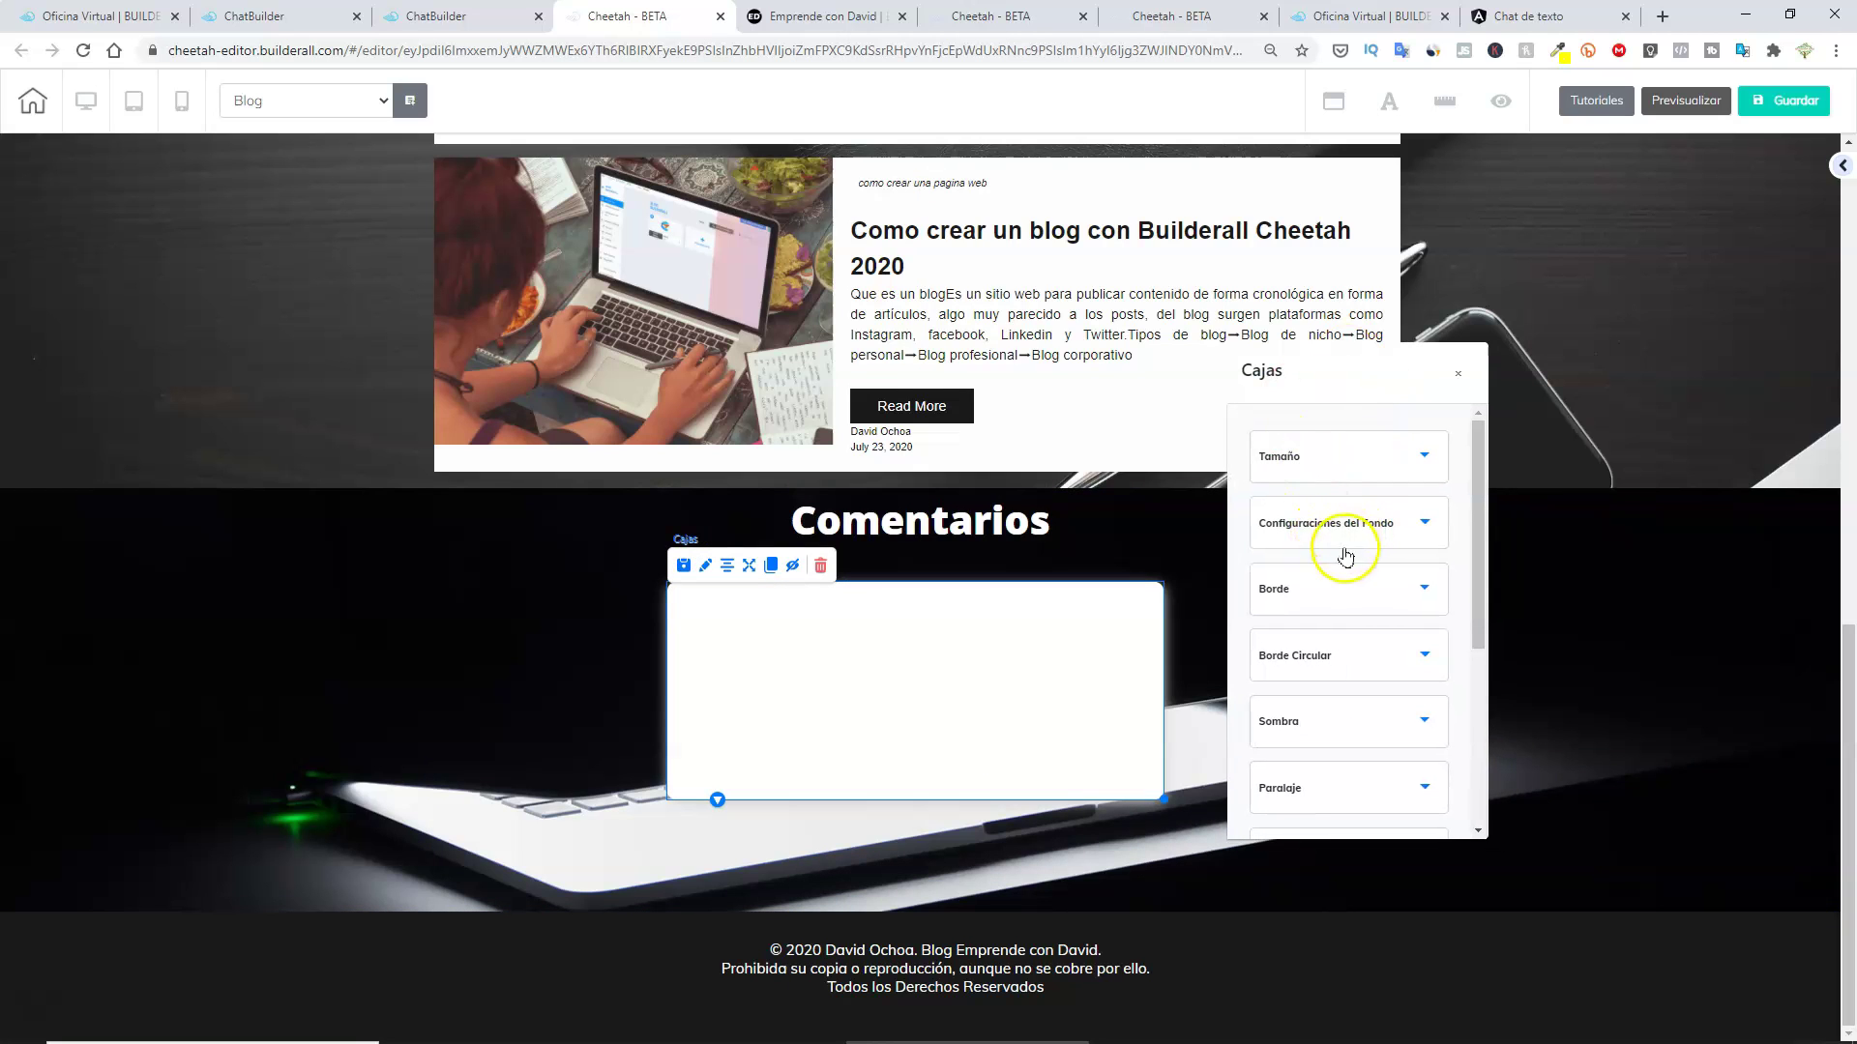
pyautogui.scroll(-1, 1356, 602)
pyautogui.scroll(1, 1355, 601)
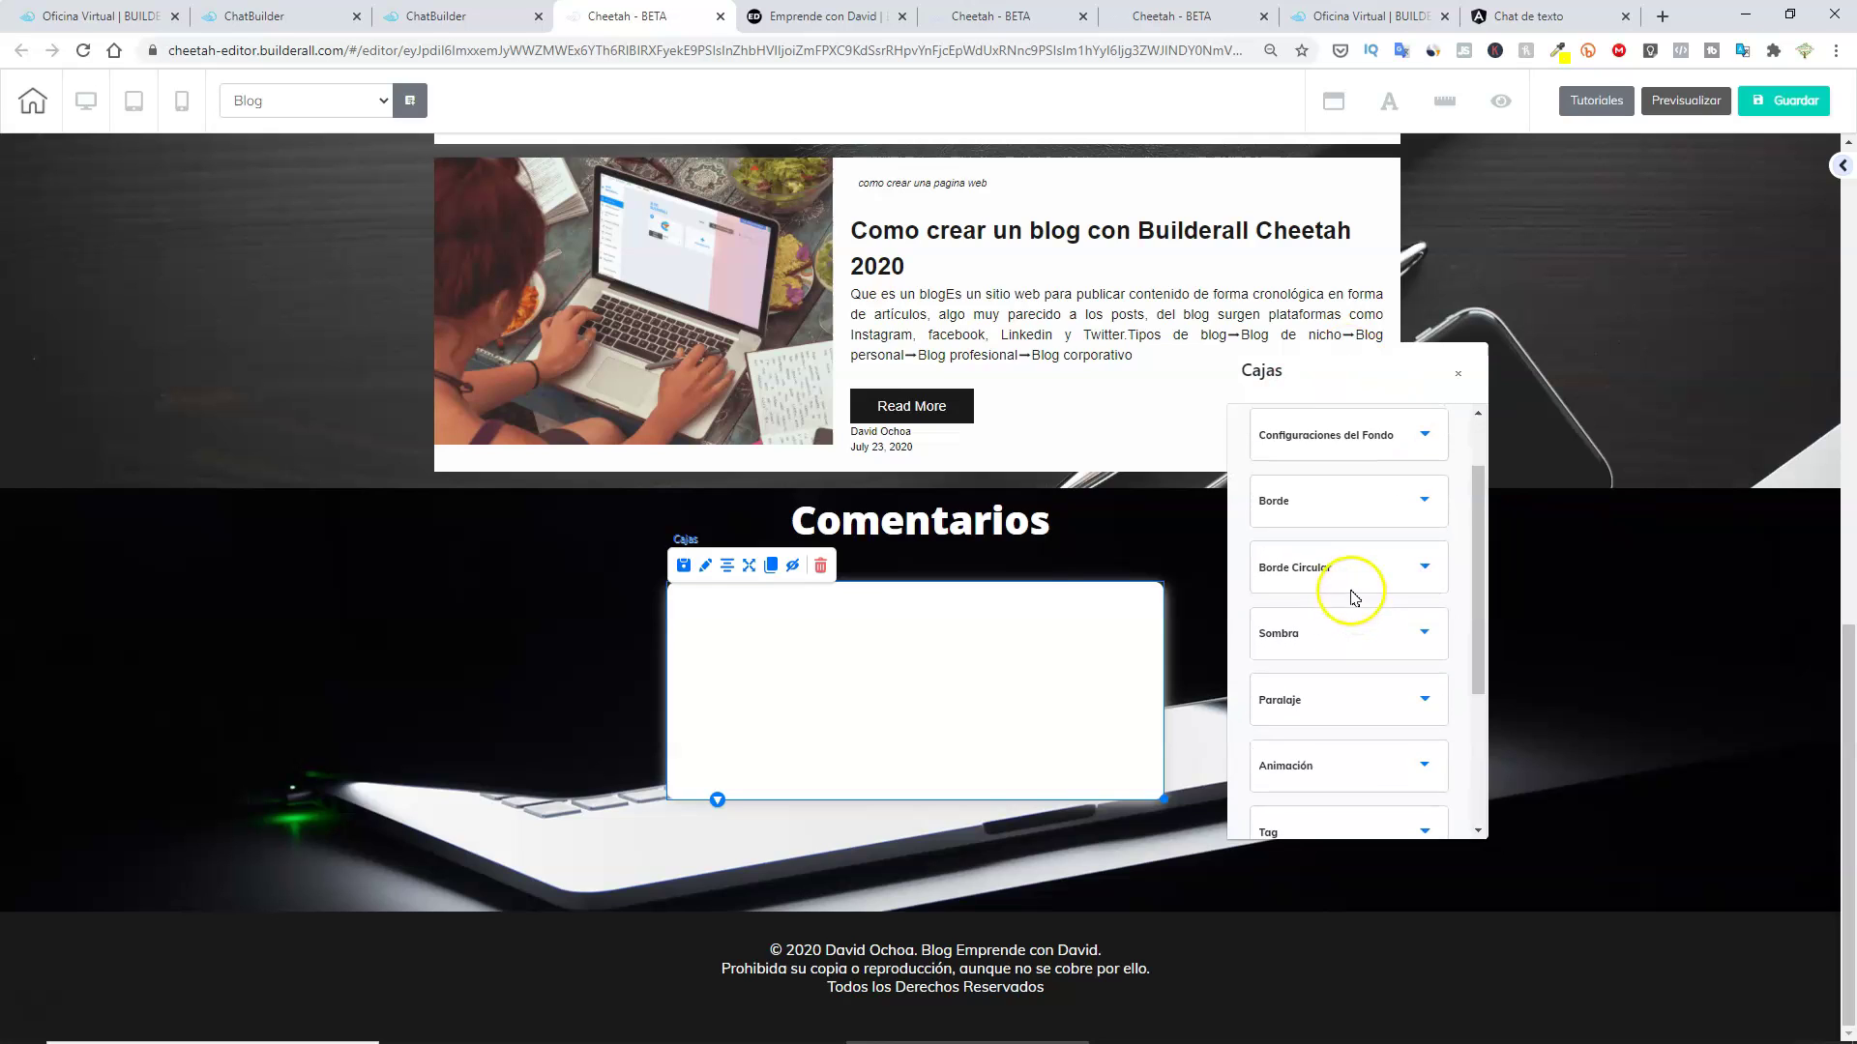
pyautogui.click(979, 659)
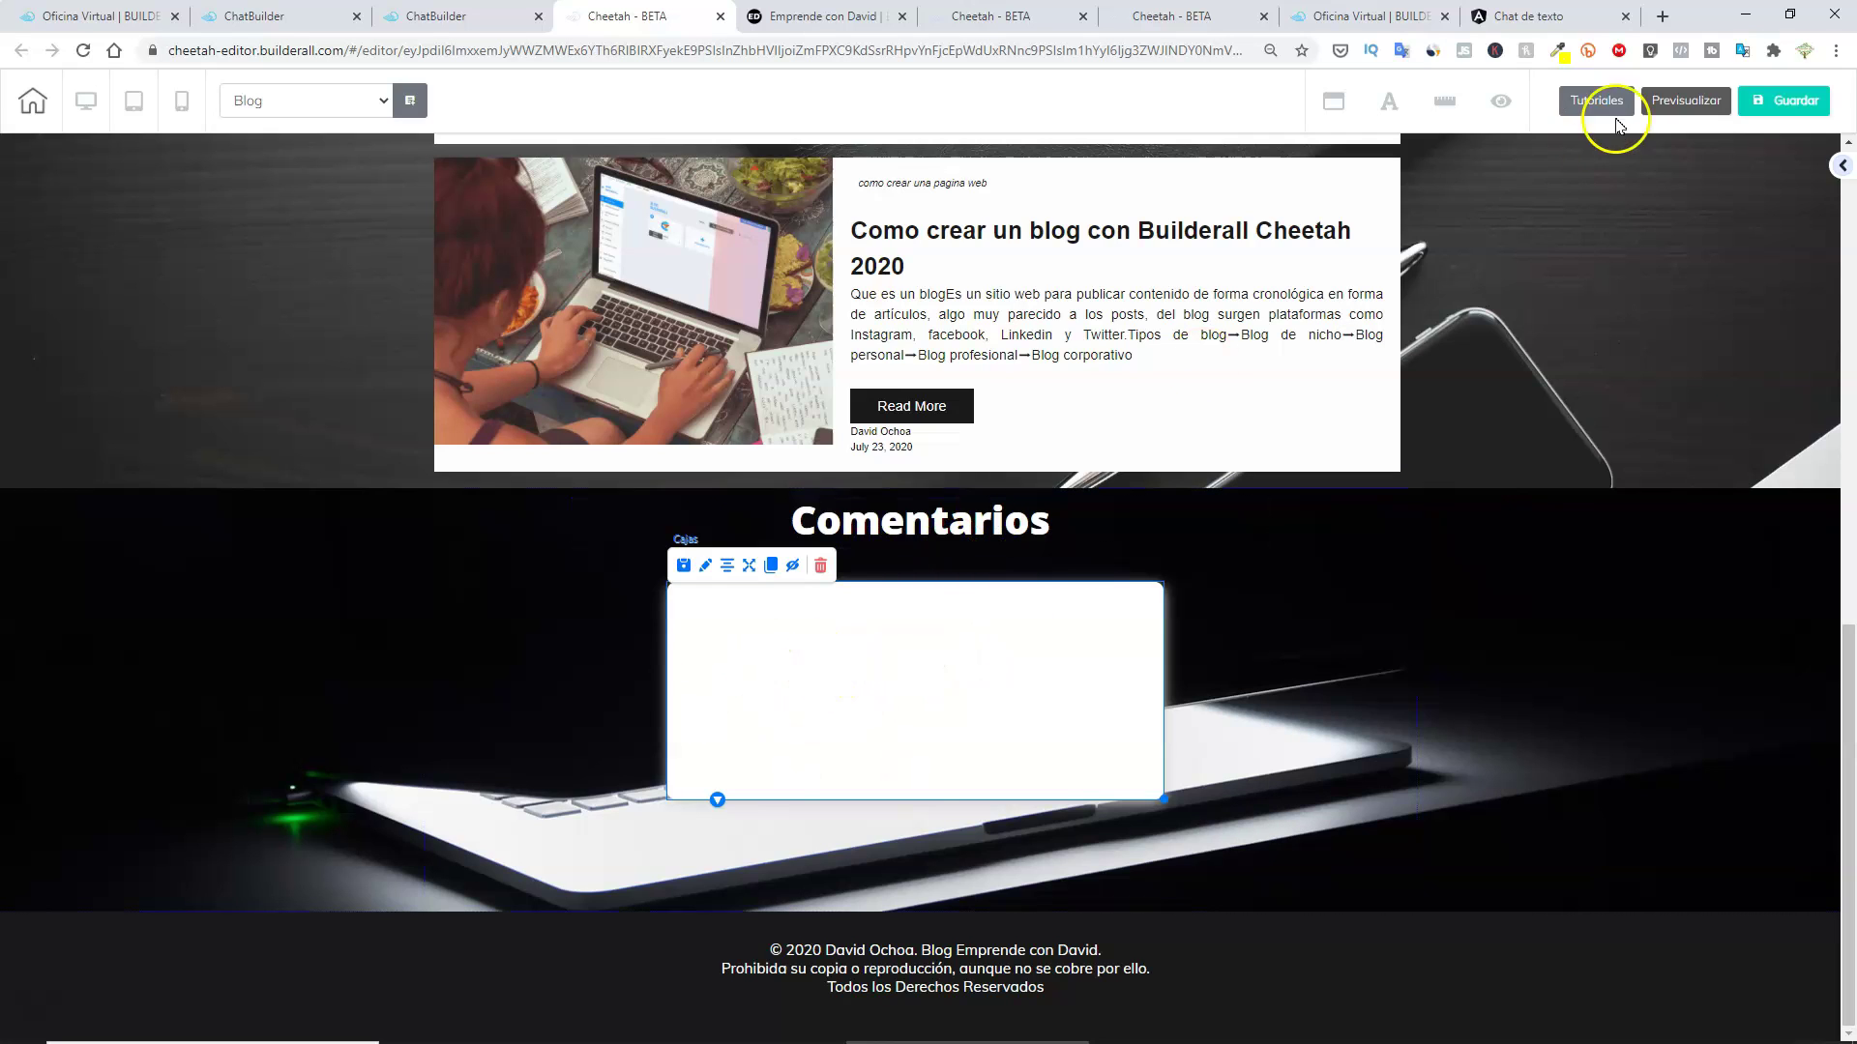
pyautogui.click(1839, 166)
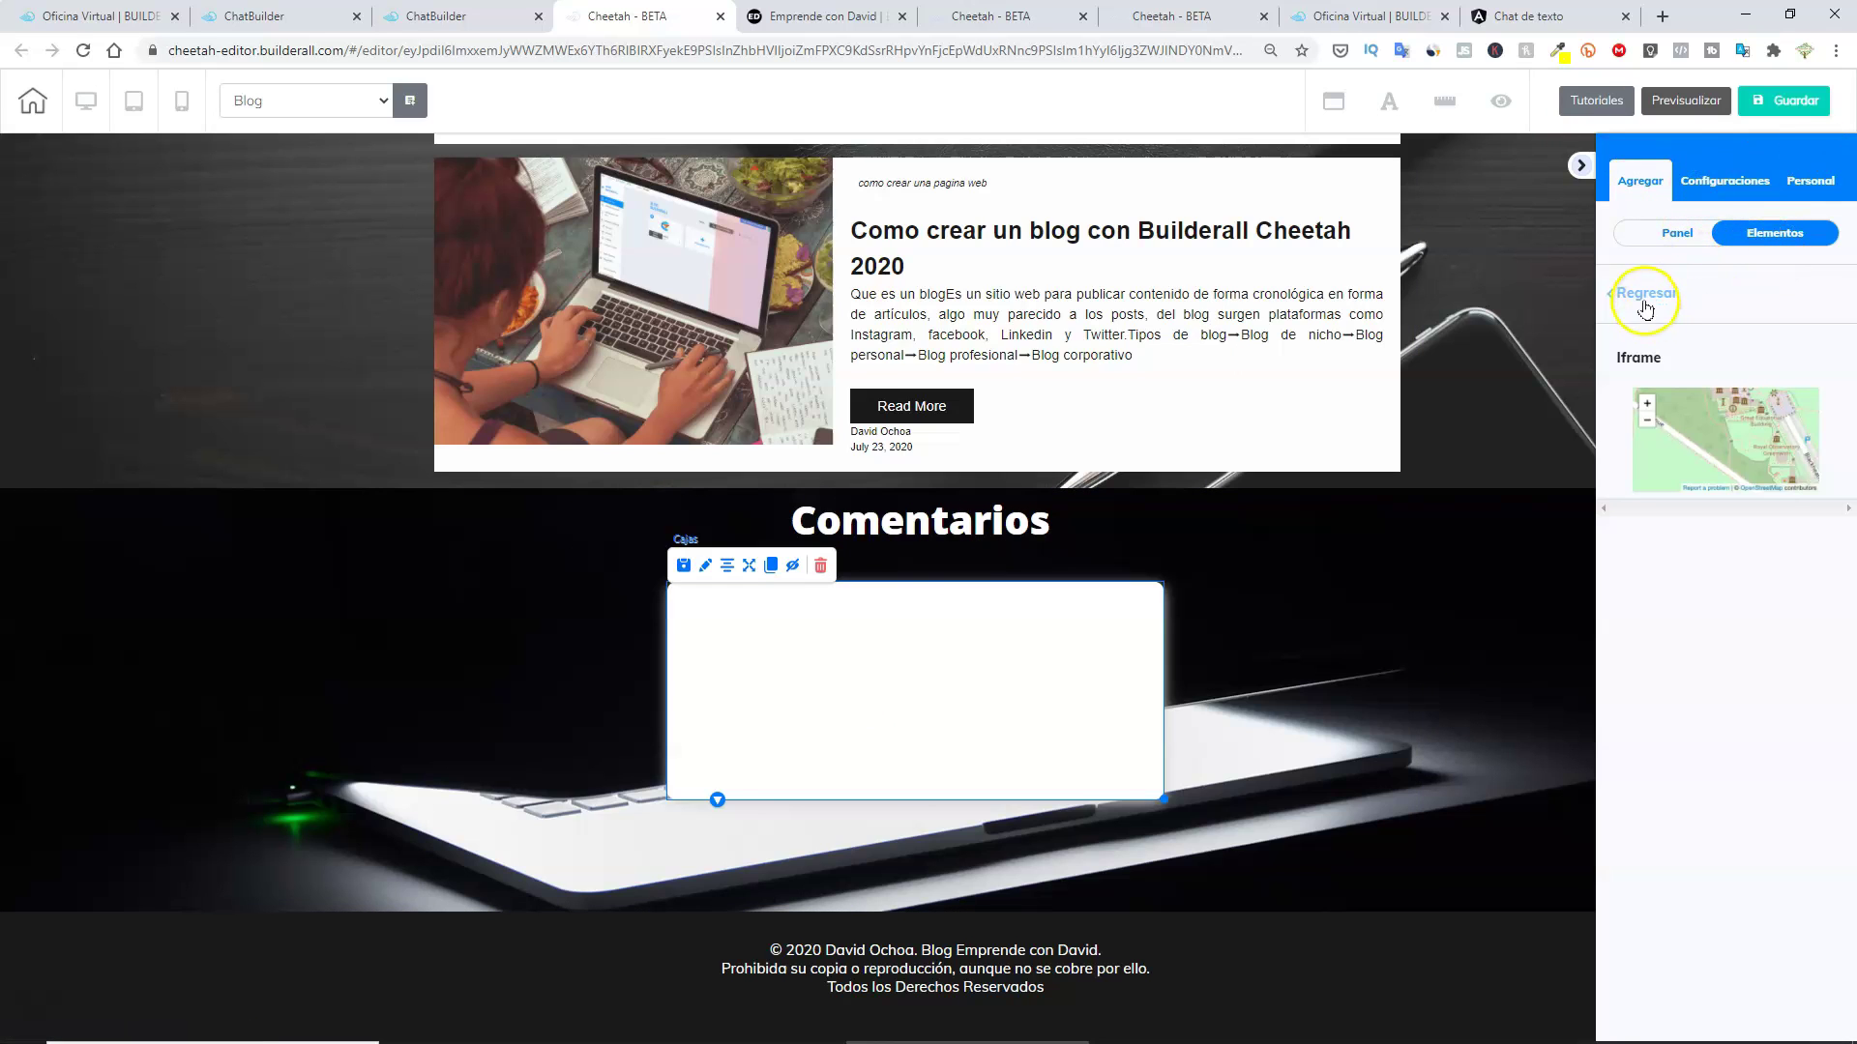
# Return to the element list and pick the Iframe element.
pyautogui.click(1645, 306)
pyautogui.scroll(-6, 1731, 677)
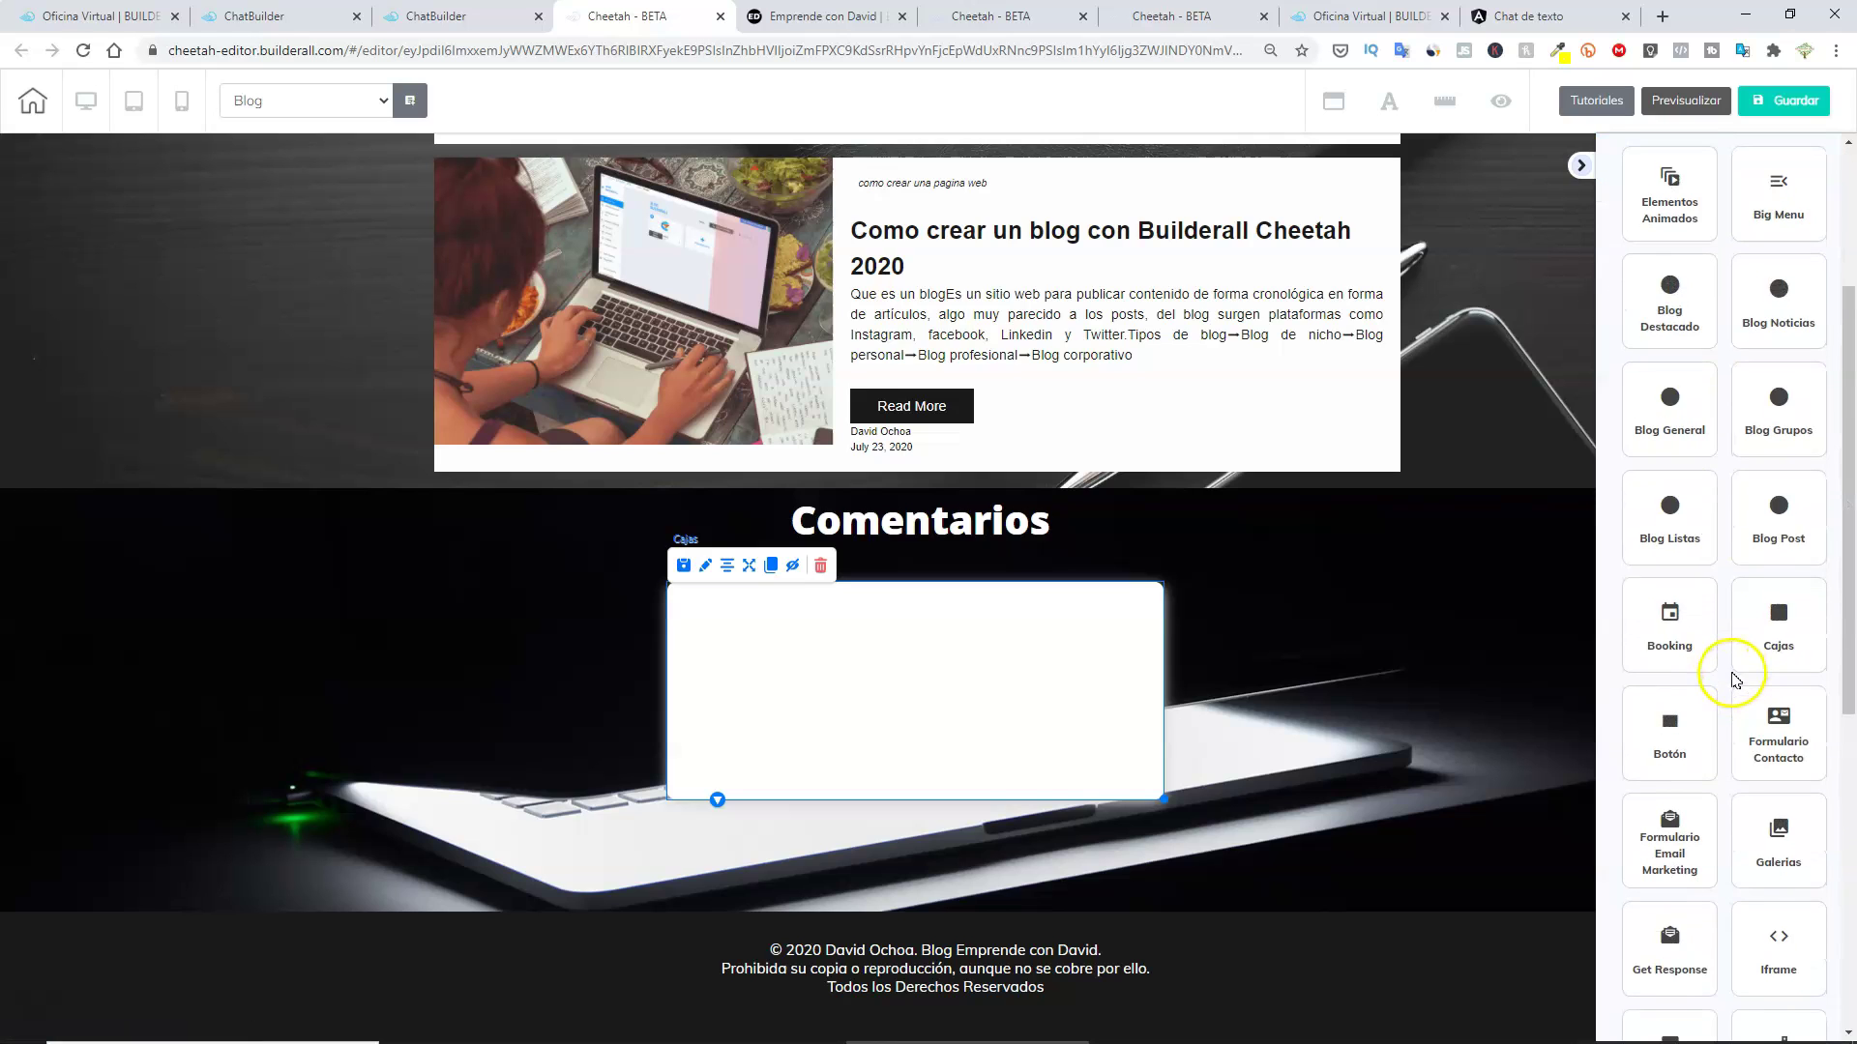
pyautogui.scroll(-1, 1731, 672)
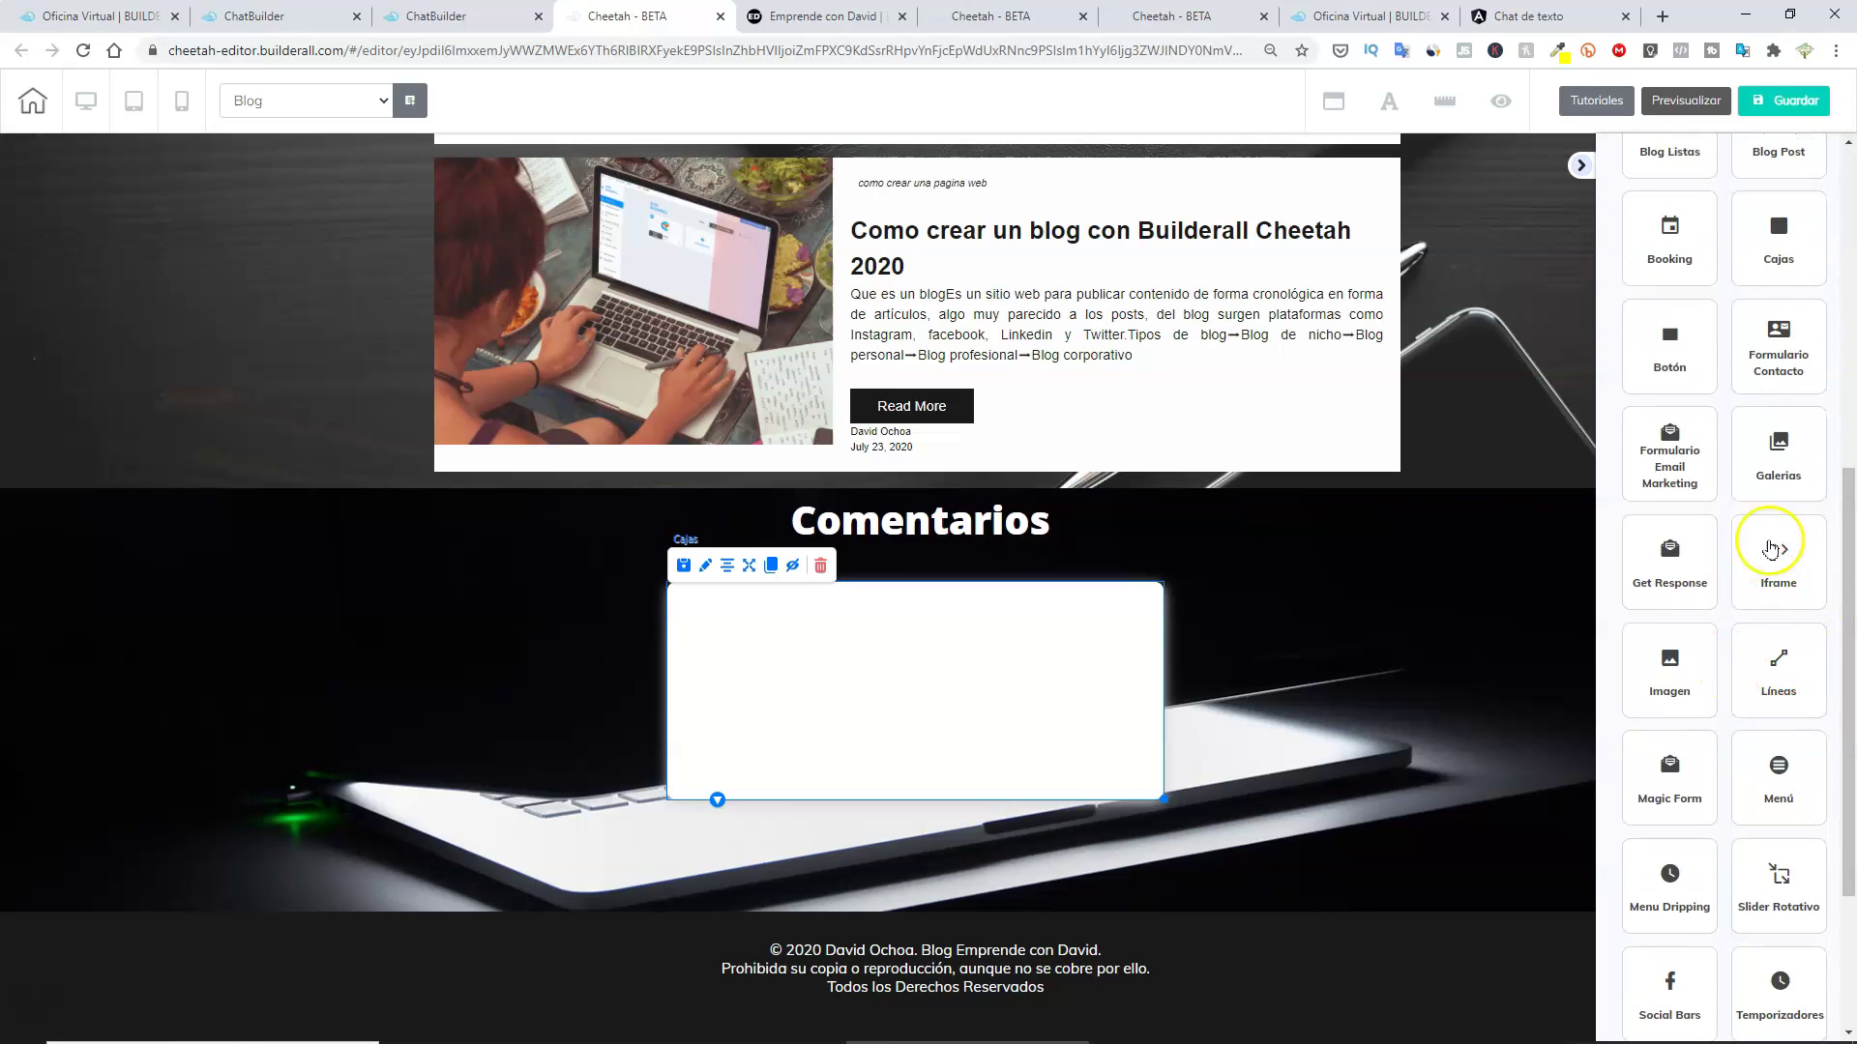
pyautogui.scroll(7, 1784, 563)
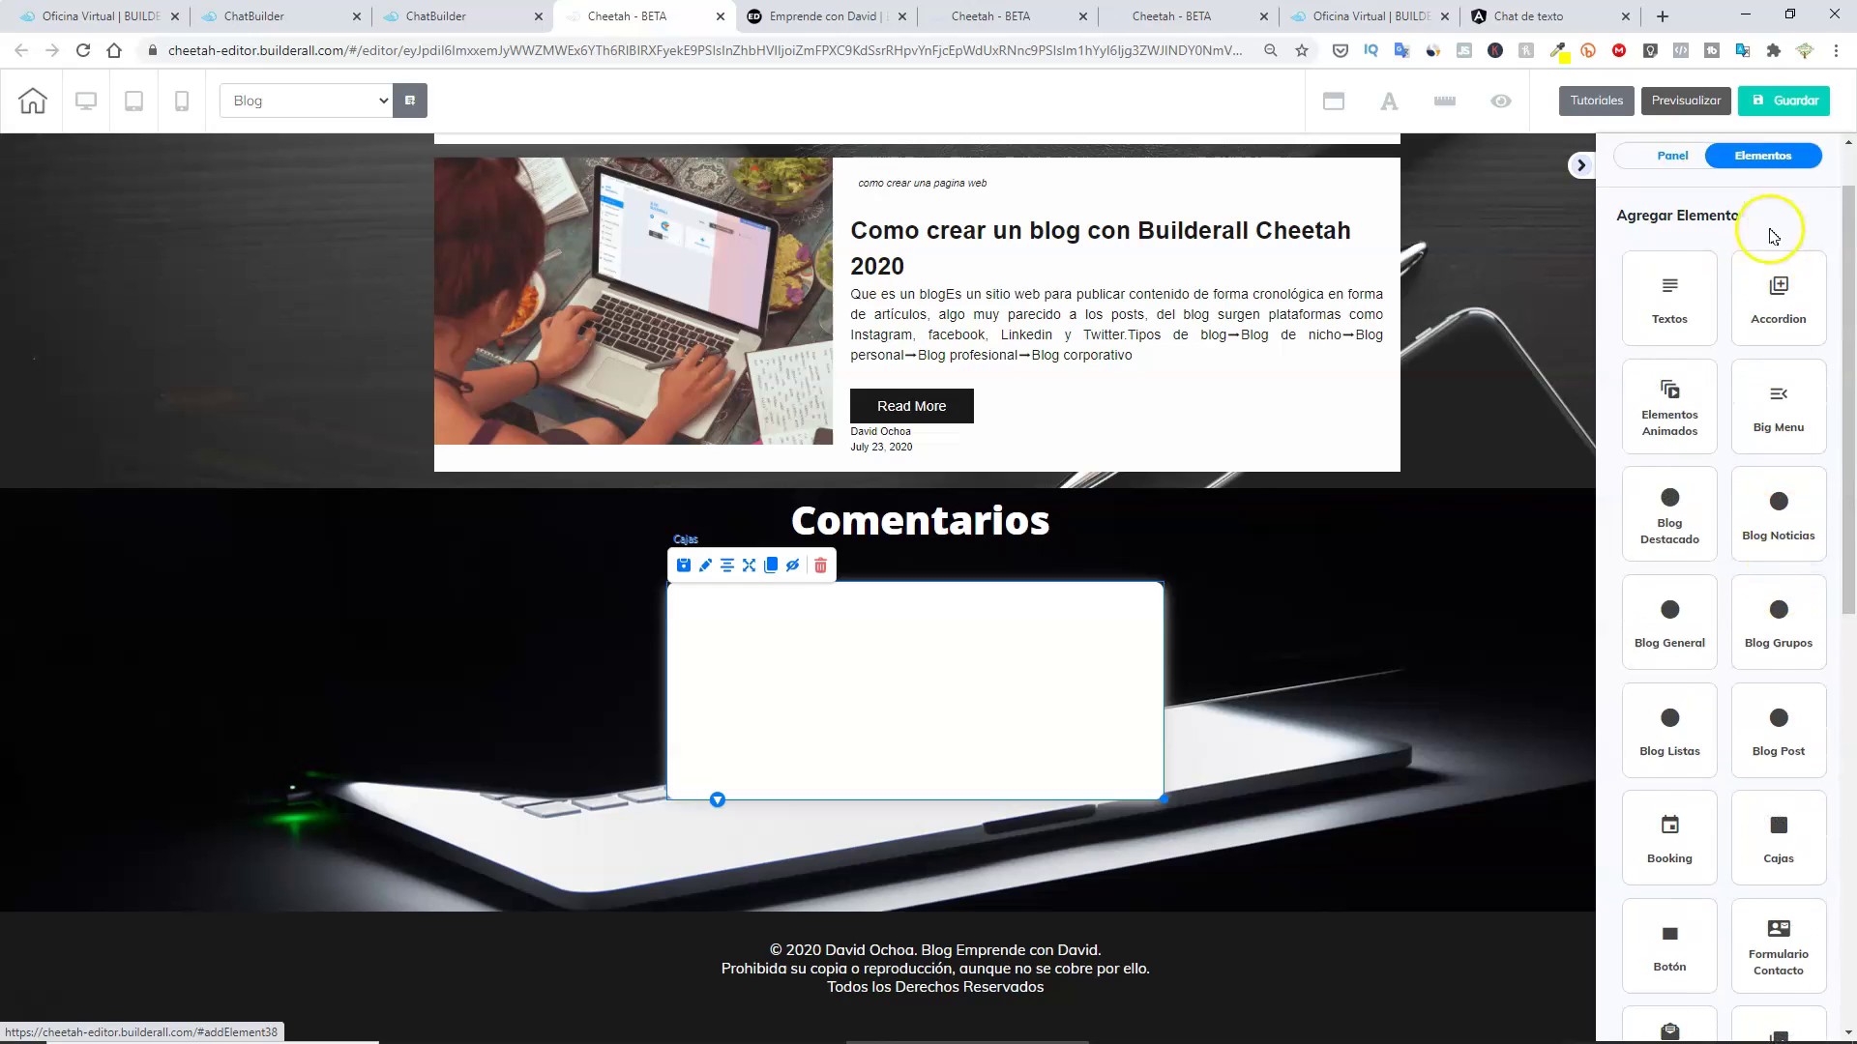
pyautogui.scroll(-7, 1668, 494)
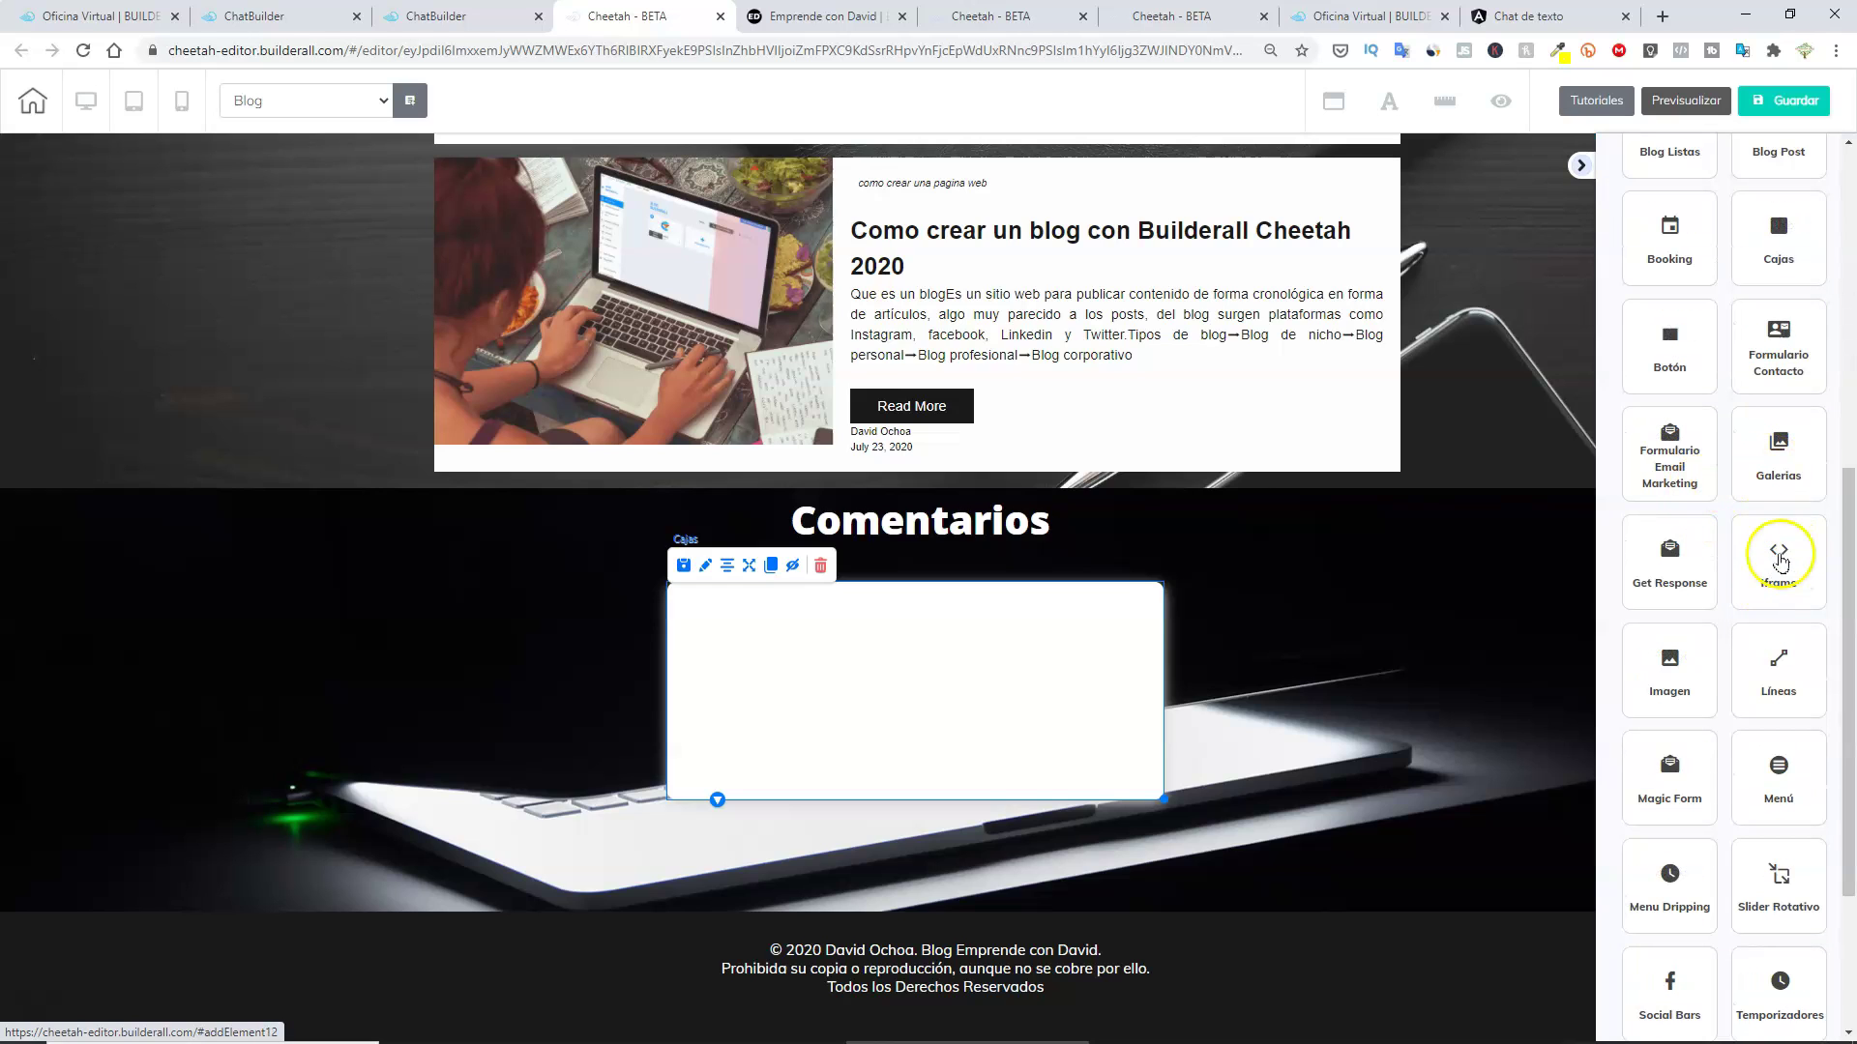
pyautogui.click(1778, 561)
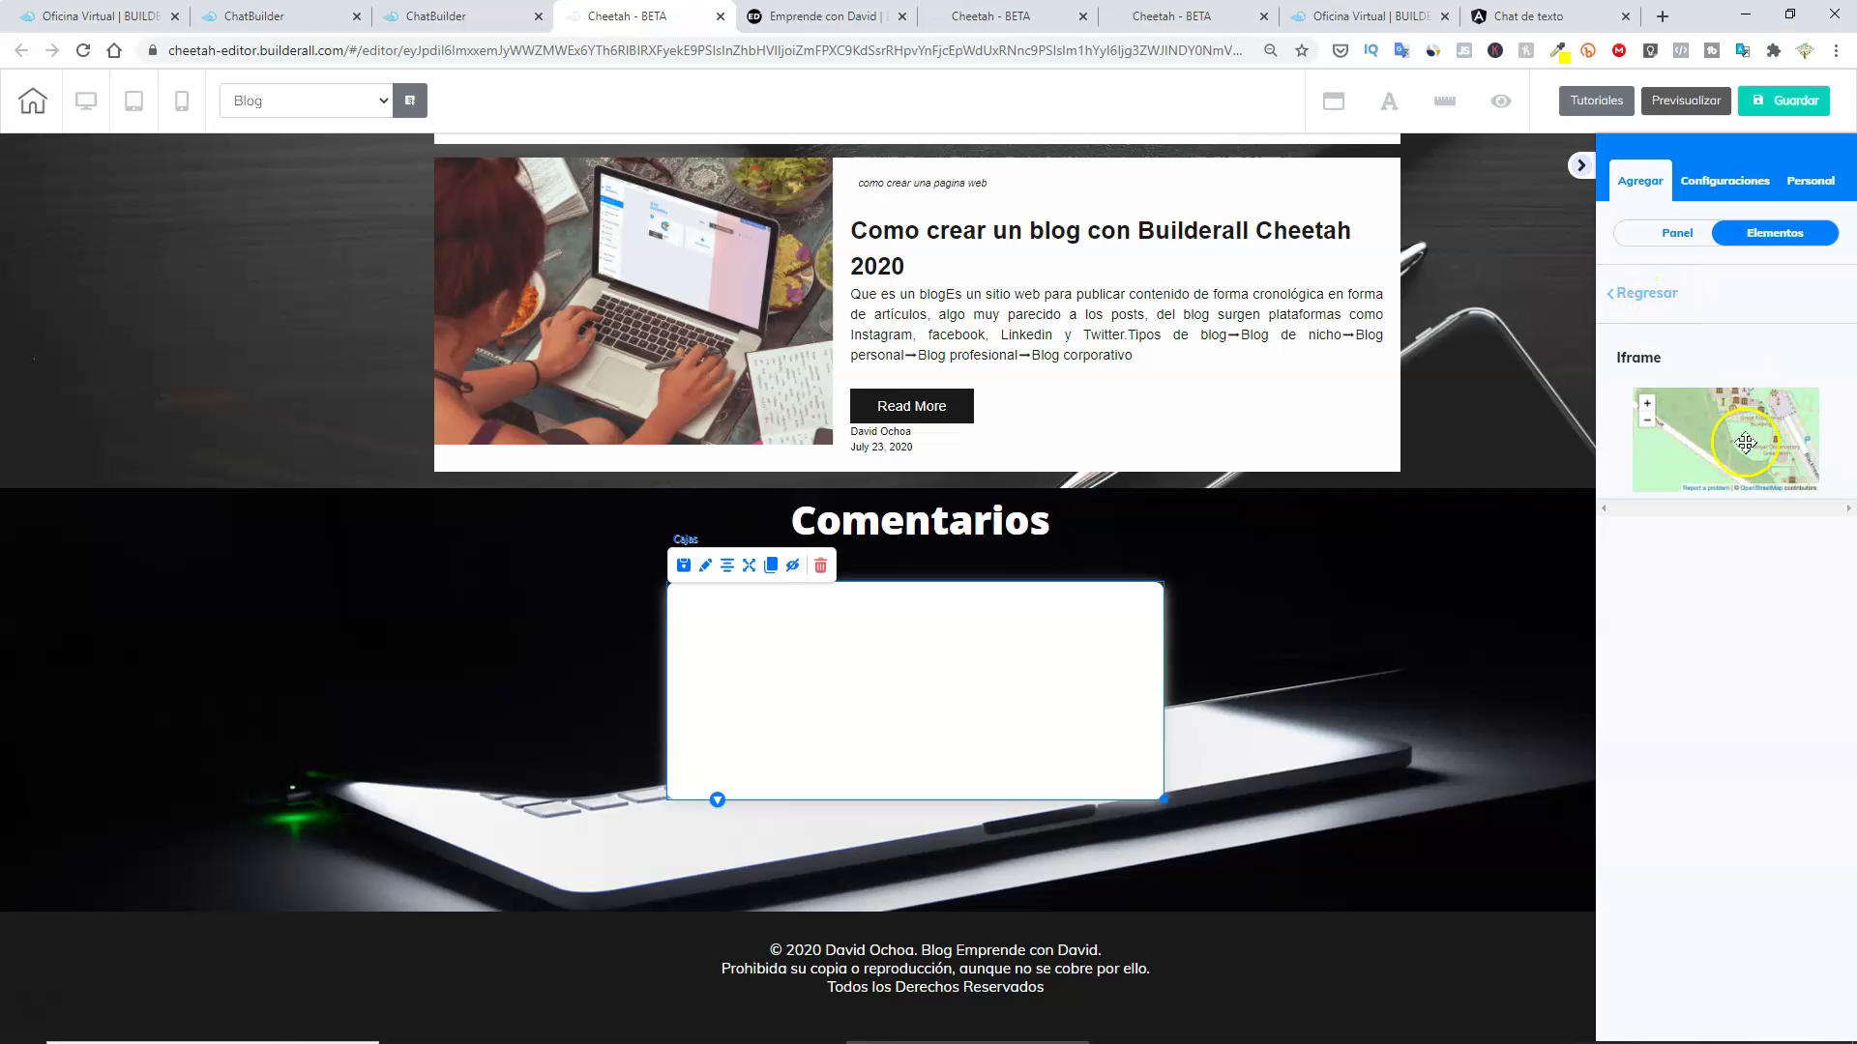
# Drop the iframe into the white Comentarios box, position it and enlarge it.
pyautogui.moveTo(1727, 440); pyautogui.dragTo(945, 675)
pyautogui.click(1089, 601)
pyautogui.click(978, 642)
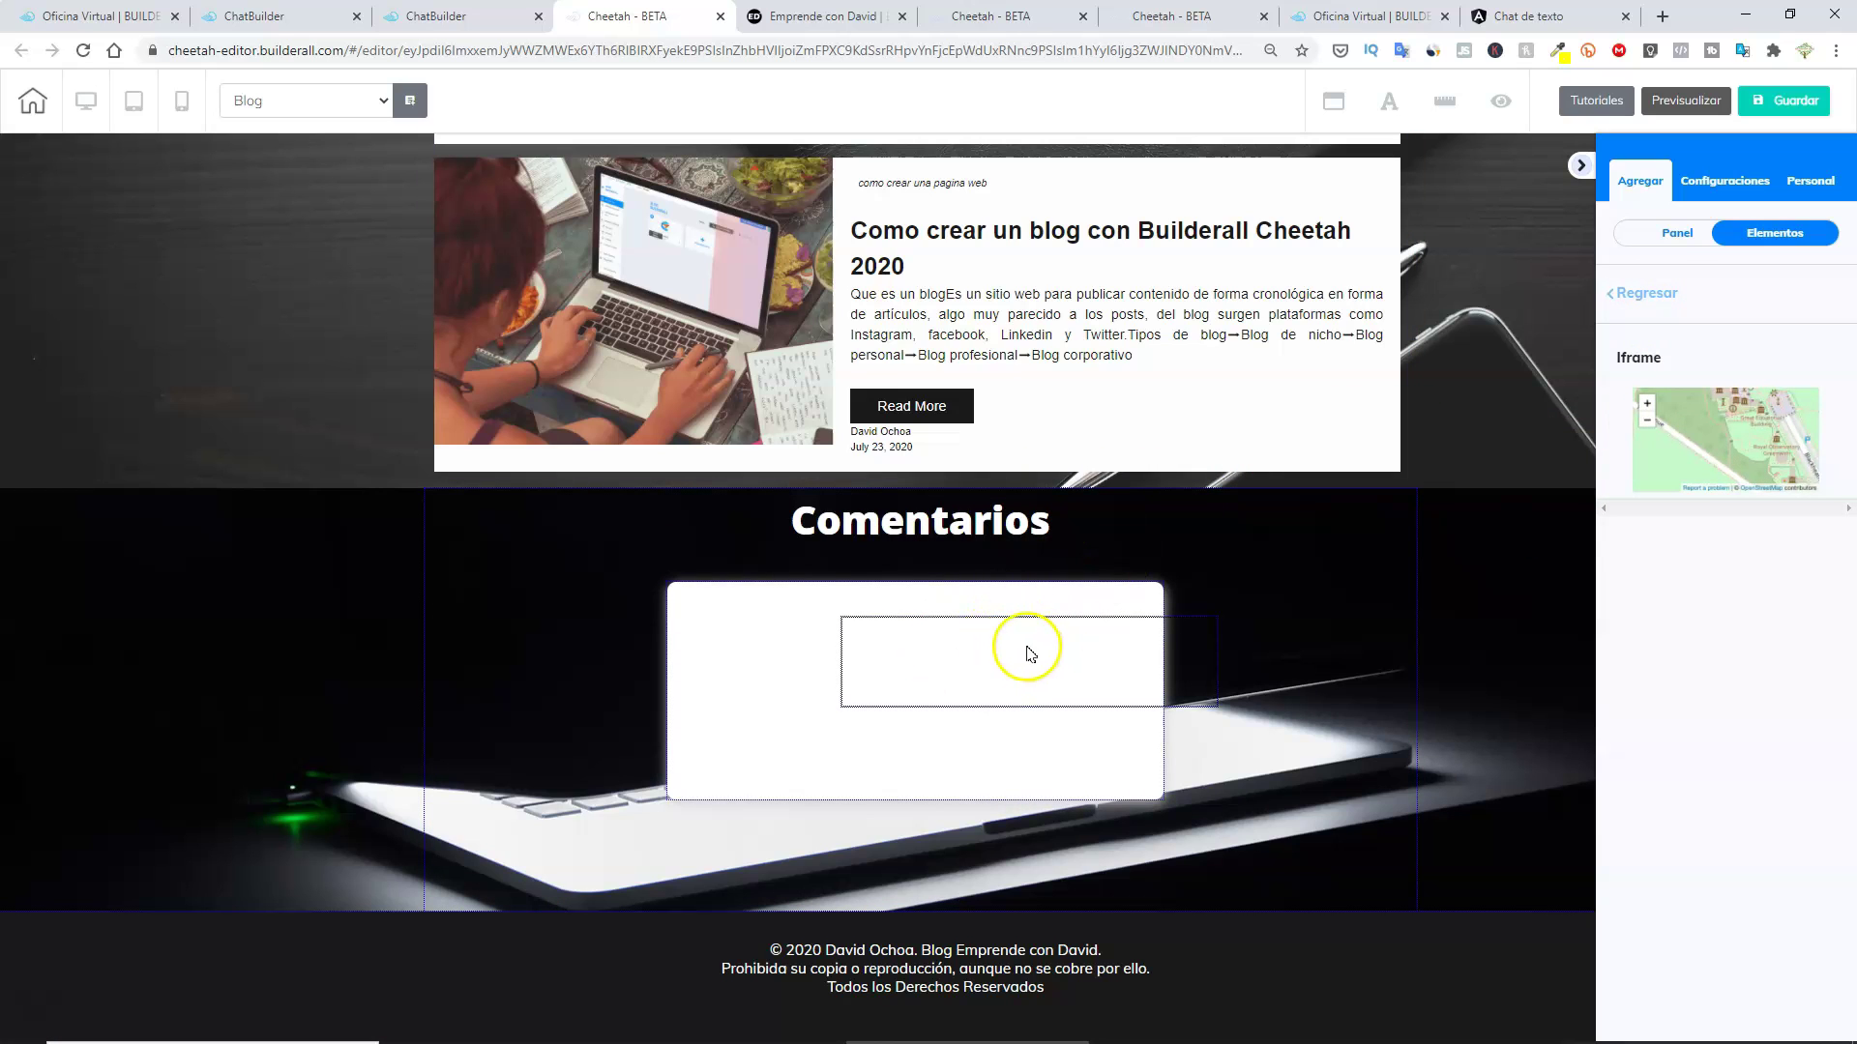
pyautogui.moveTo(1077, 650); pyautogui.dragTo(951, 629)
pyautogui.click(1070, 665)
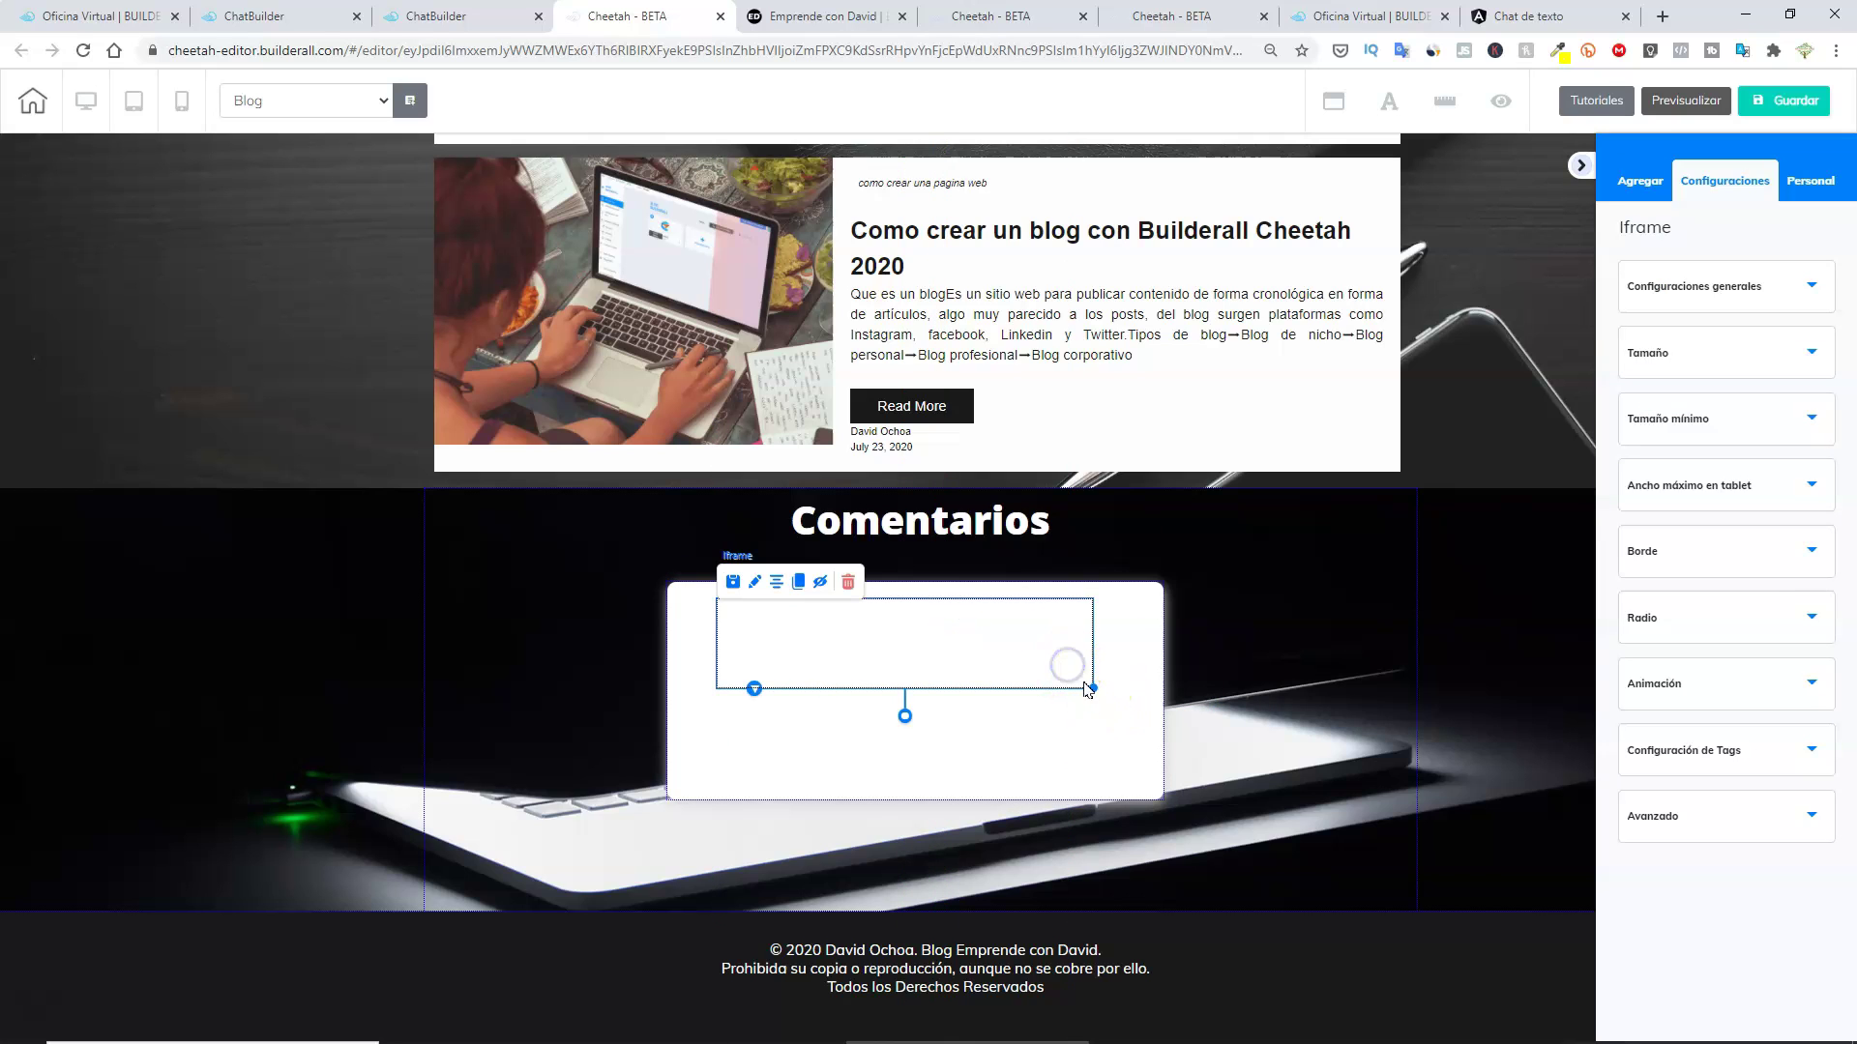